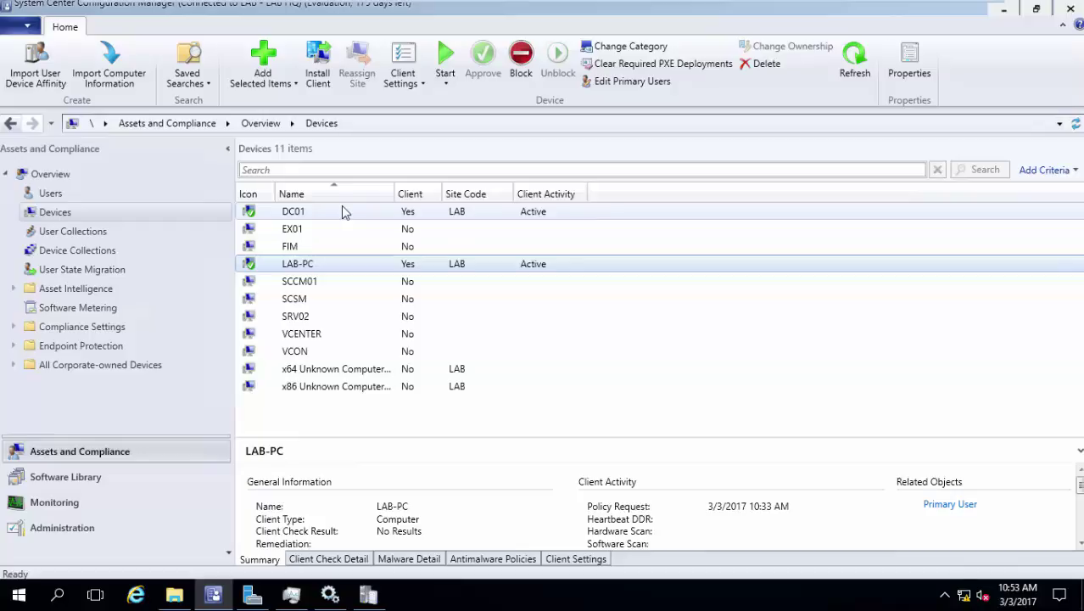
# - Switch to the Administration workspace to list the sites, including the LAB - LAB HQ primary site
pyautogui.click(119, 534)
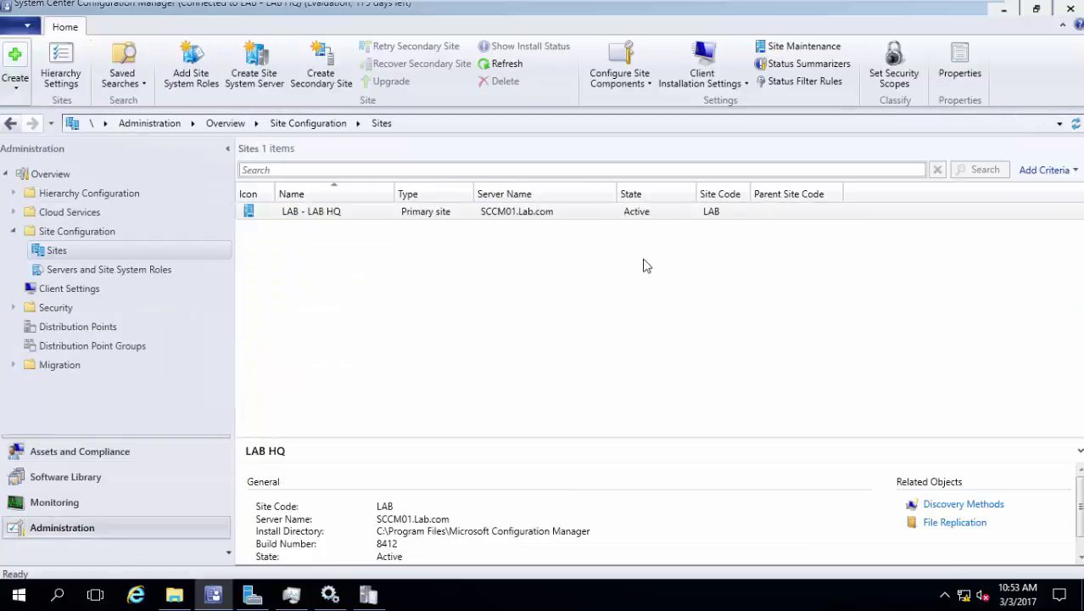
# - Enable automatic site-wide client push for servers, workstations, site systems and domain controllers, and save it
pyautogui.click(729, 85)
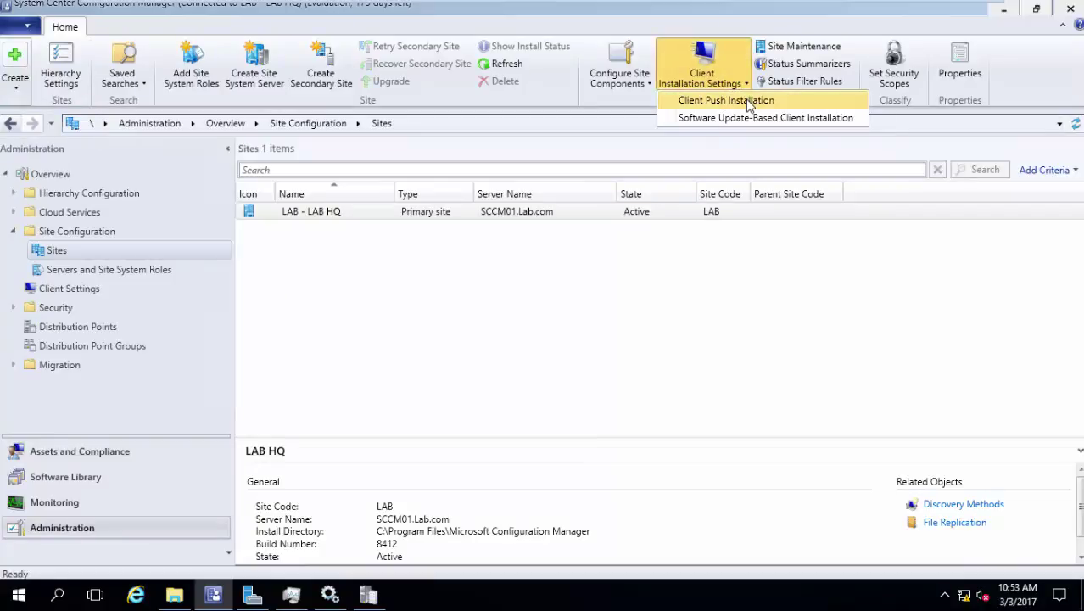
pyautogui.click(750, 101)
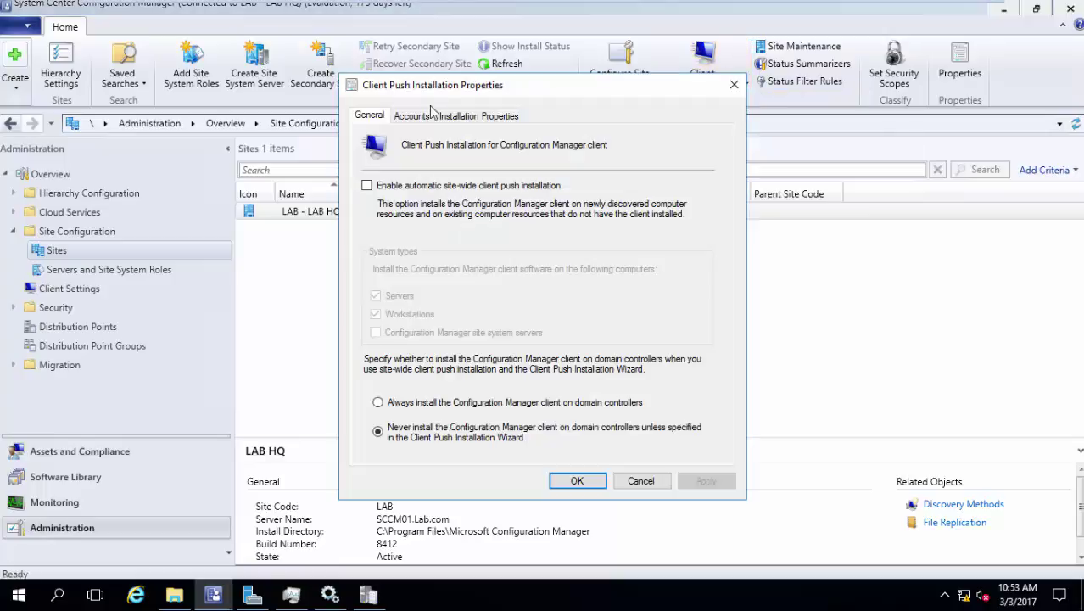
pyautogui.click(416, 190)
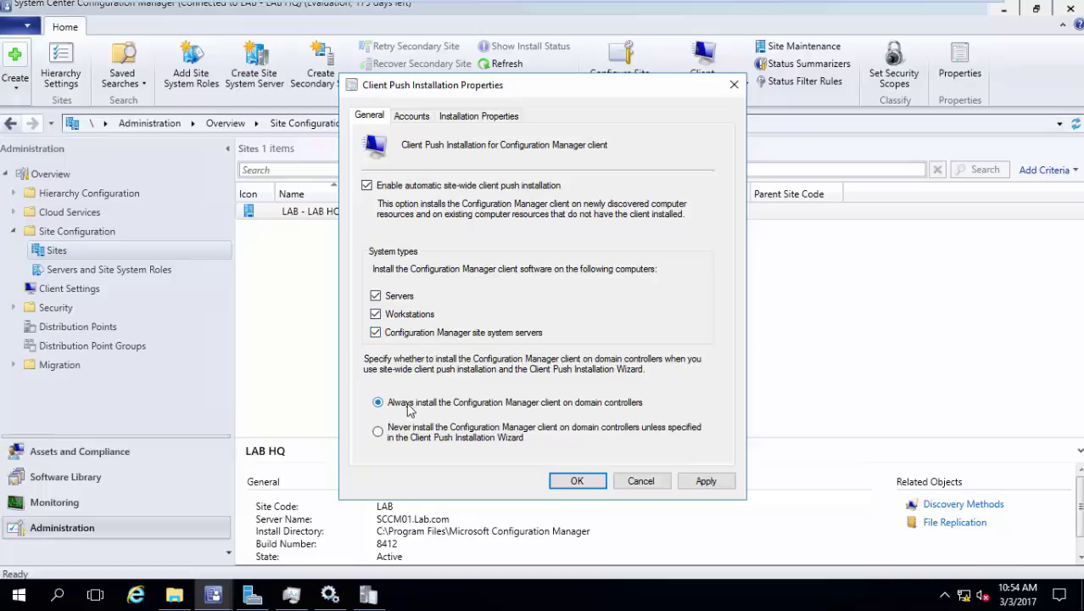
pyautogui.click(709, 489)
pyautogui.click(587, 485)
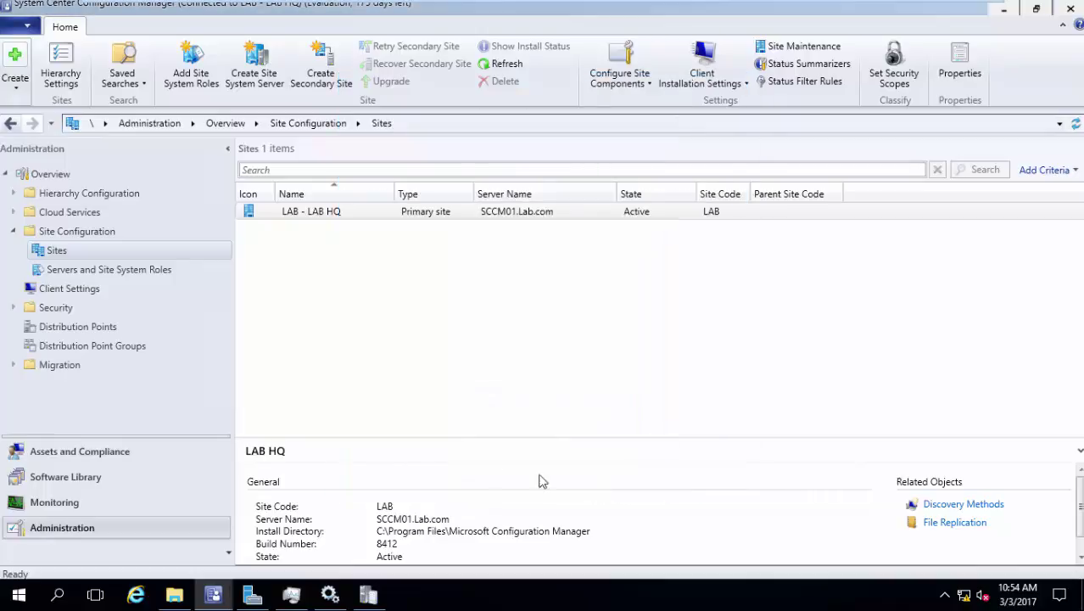
# - Check device client status, then enable and apply software update-based client installation on the site
pyautogui.click(97, 451)
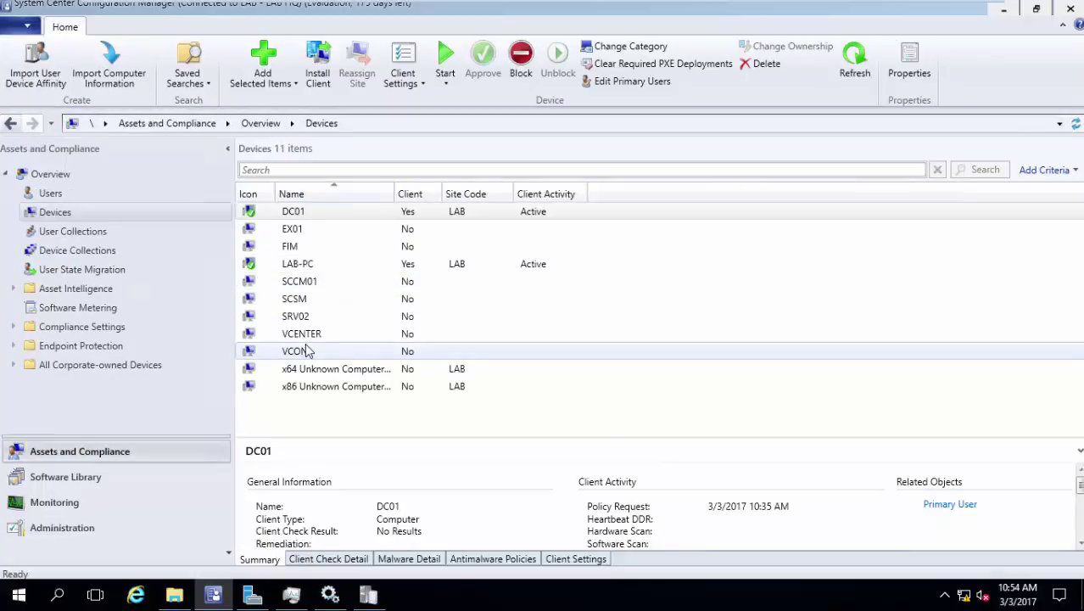
pyautogui.click(89, 529)
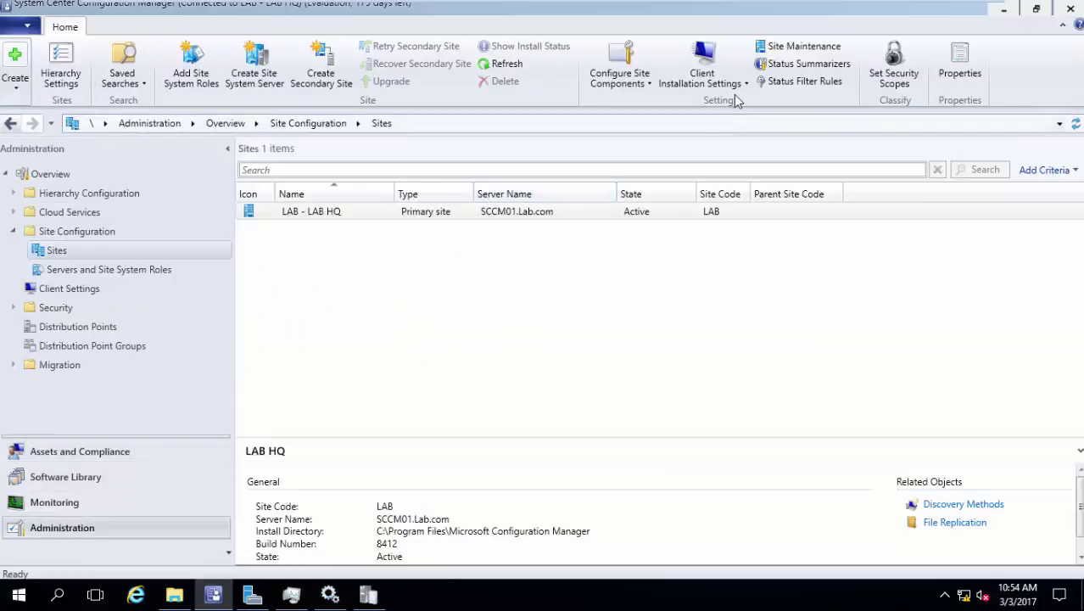
pyautogui.click(730, 77)
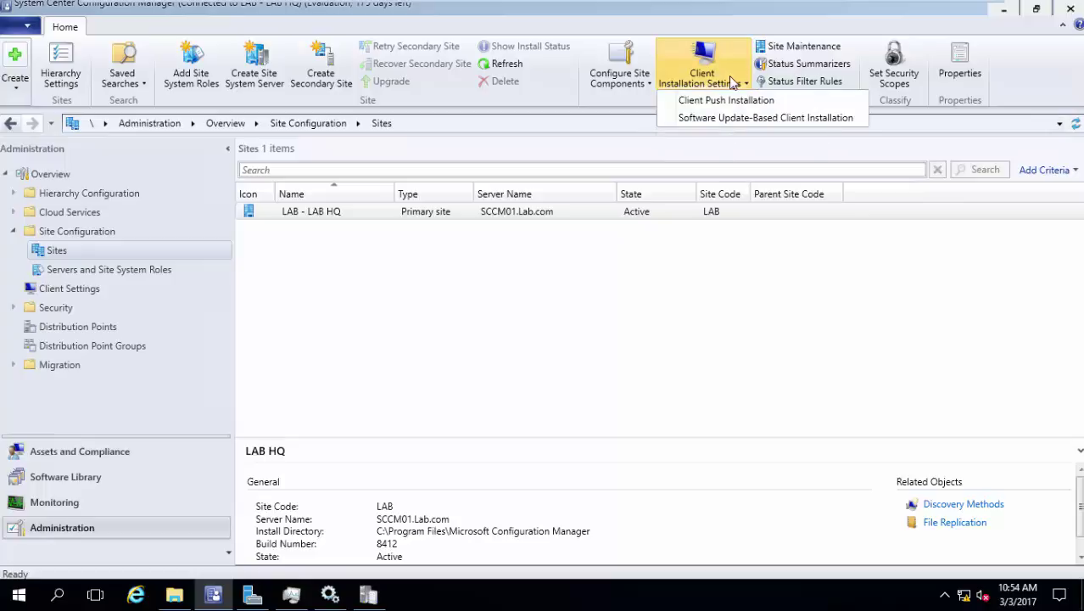
pyautogui.click(722, 121)
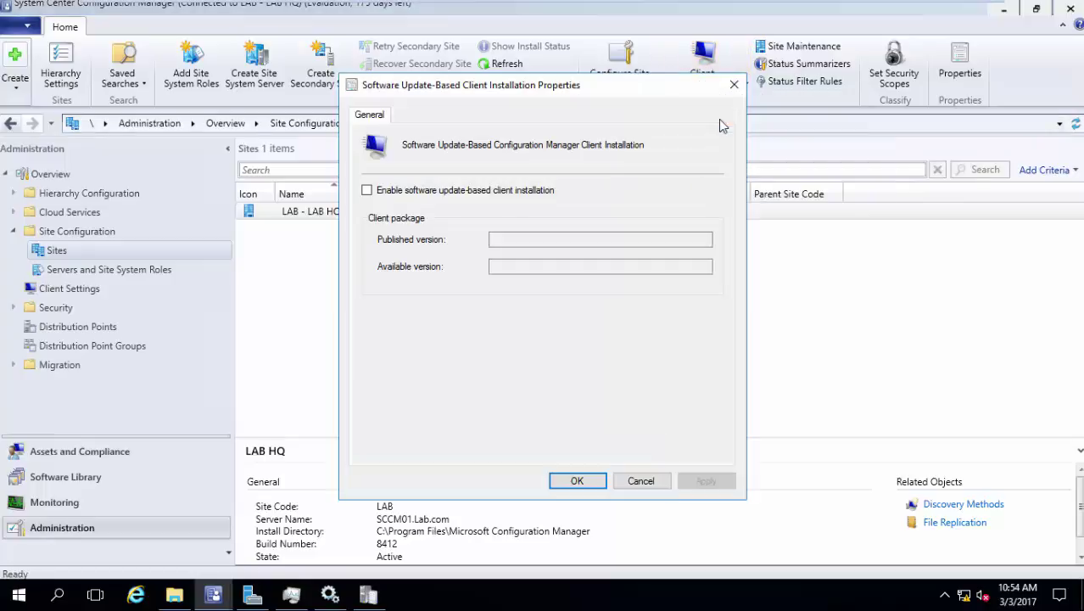
pyautogui.click(543, 192)
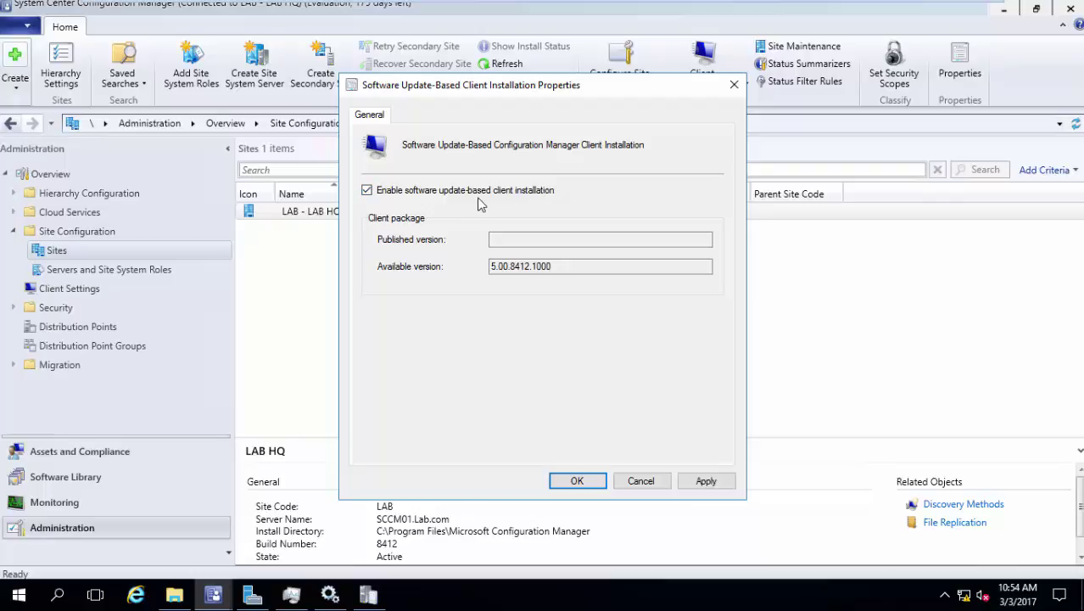
pyautogui.click(706, 481)
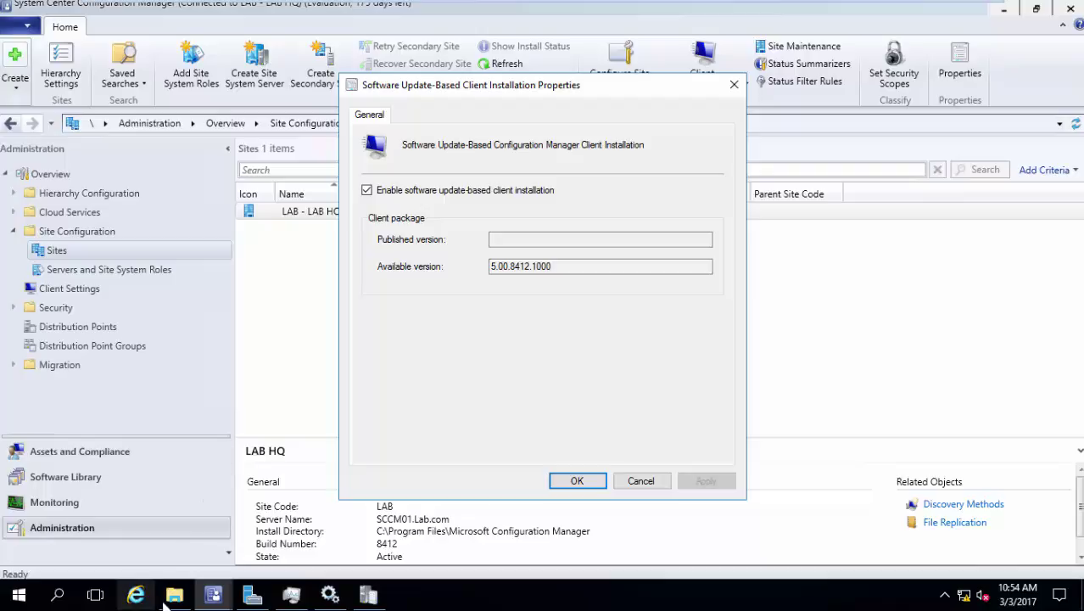
# - Switch to the Windows 8 x64 VM and sign in with the account password
pyautogui.moveTo(470, 5)
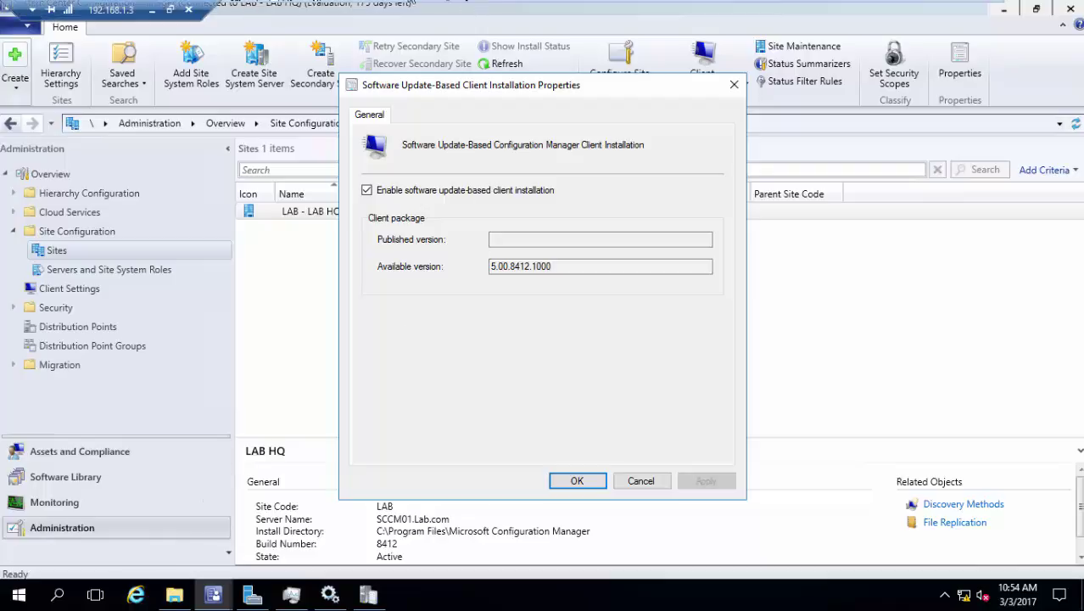
pyautogui.moveTo(598, 7)
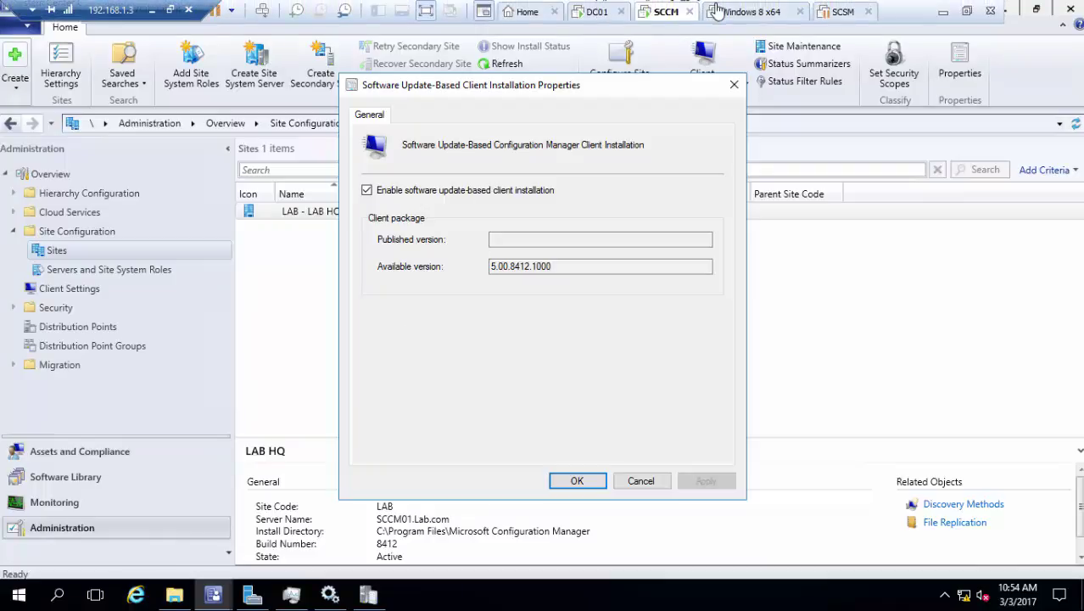
pyautogui.click(718, 10)
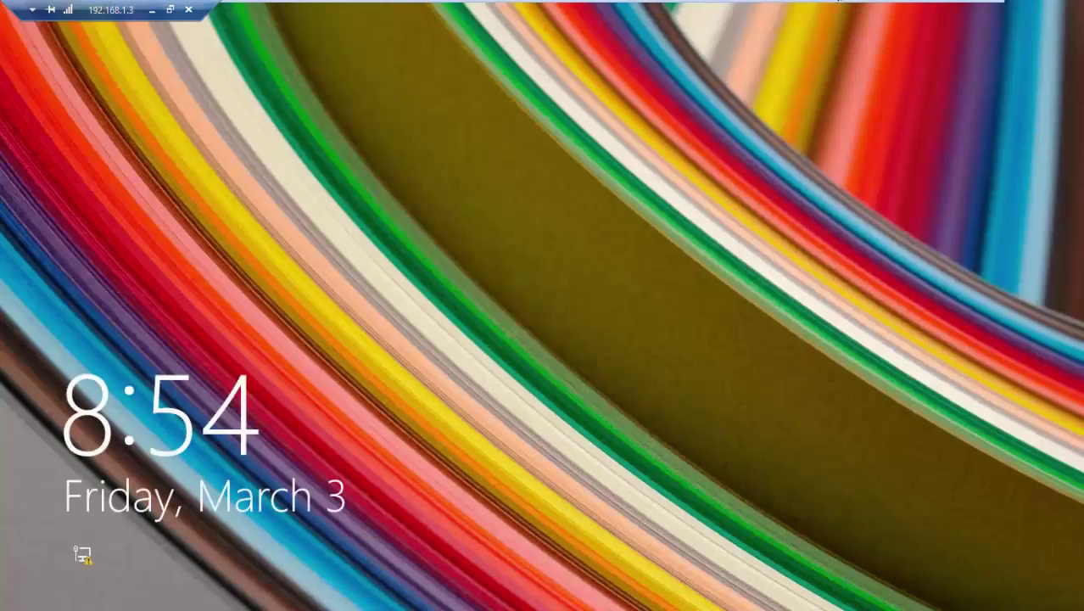
pyautogui.click(420, 242)
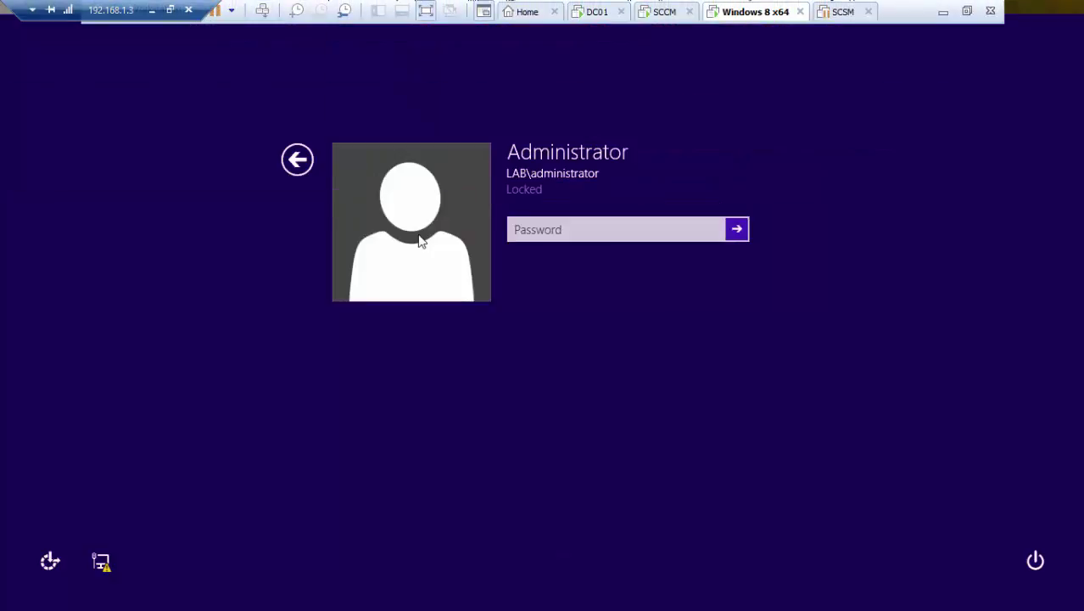
pyautogui.write('P')
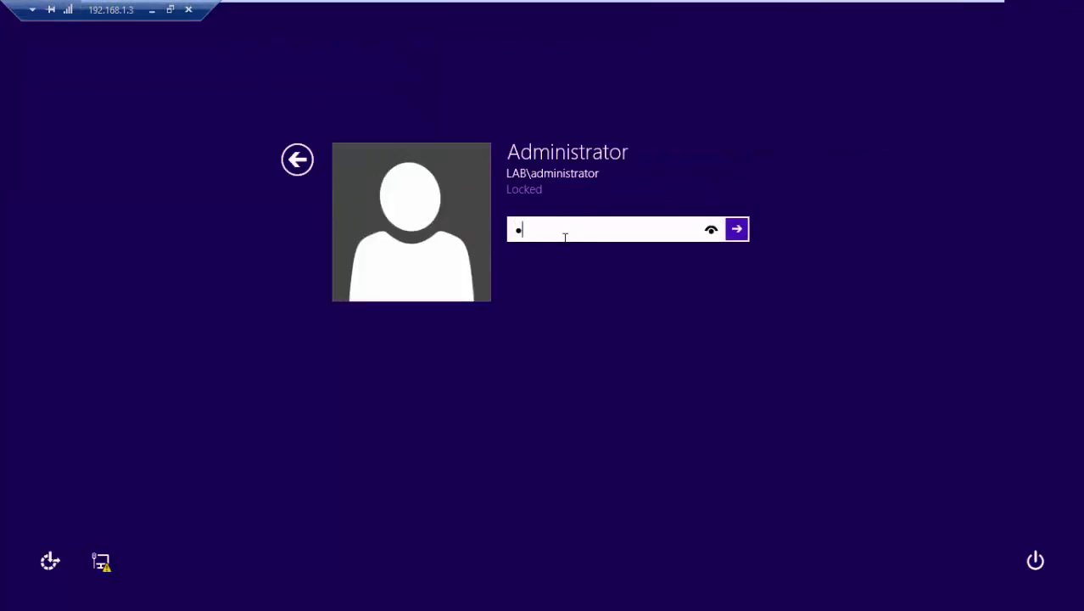
pyautogui.write('a$$w0rd')
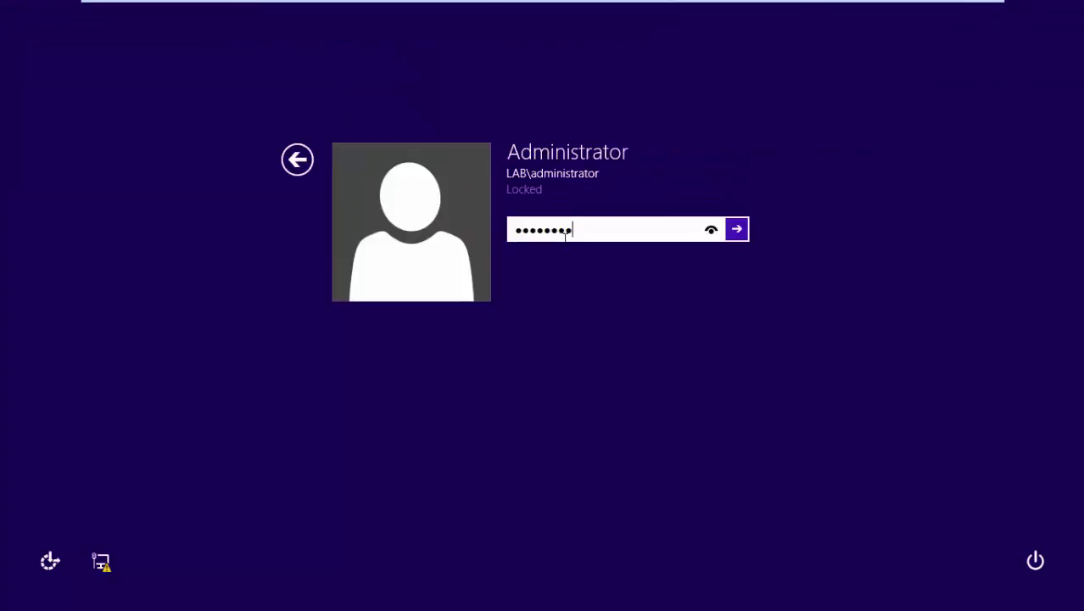
pyautogui.press('Return')
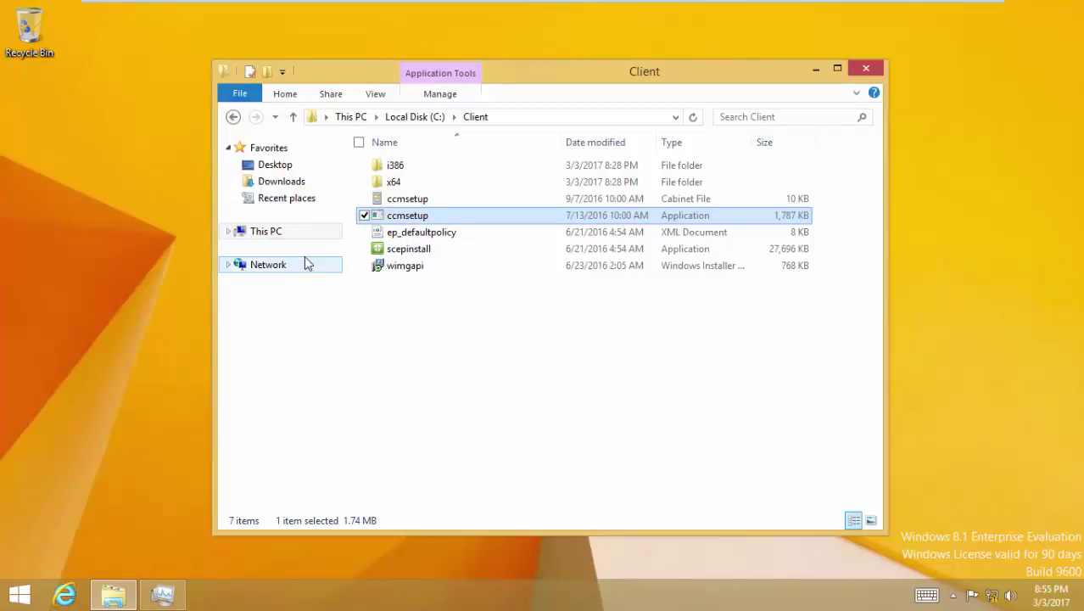
# - Open Windows Update from Control Panel, see no updates available, and return to the SCCM console
pyautogui.click(304, 232)
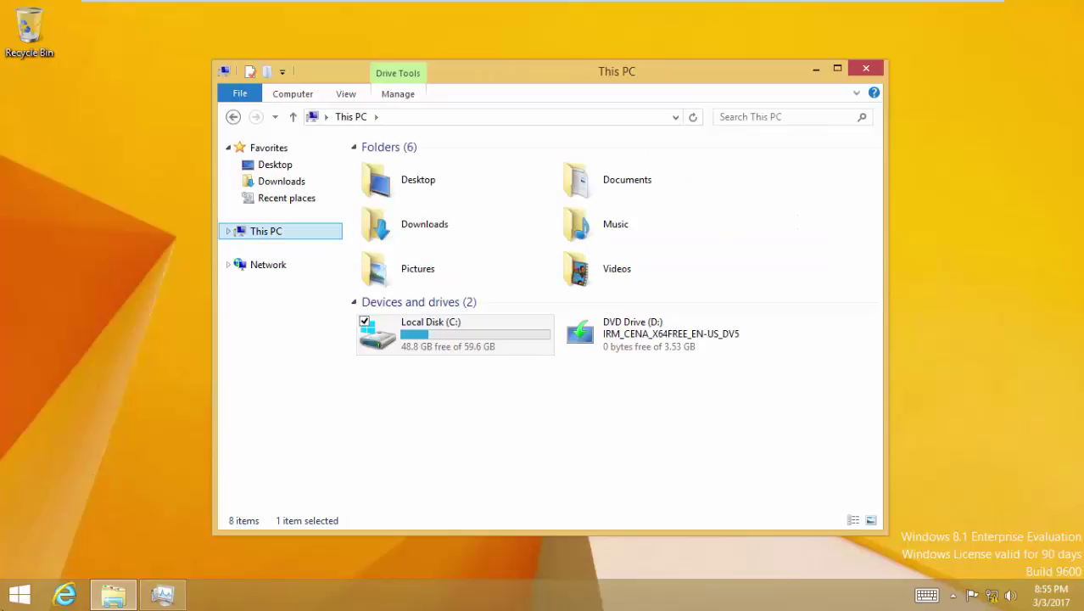
pyautogui.rightClick(17, 594)
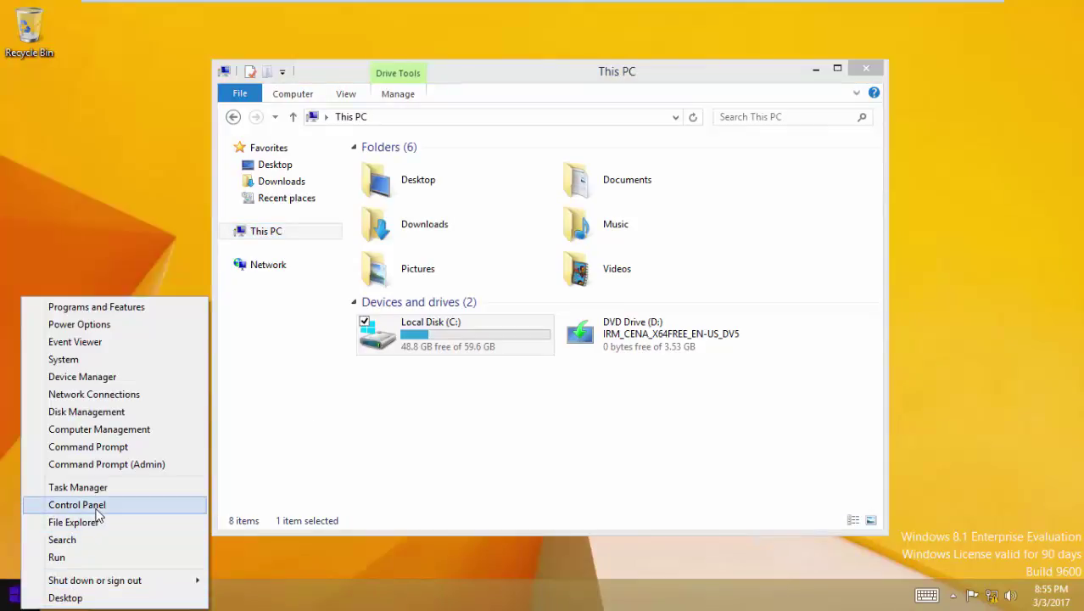
pyautogui.click(85, 506)
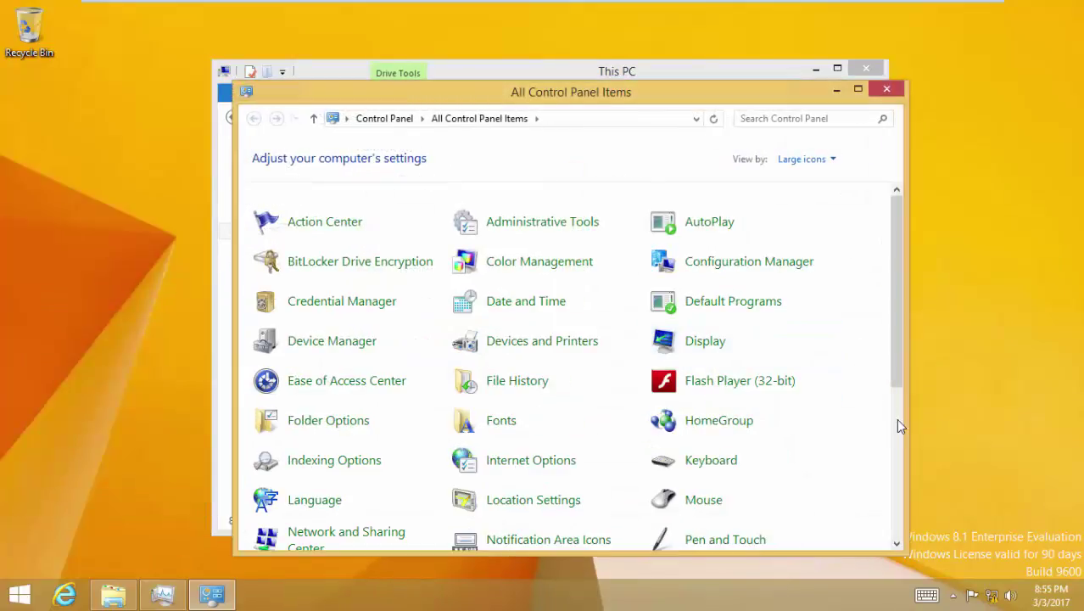
pyautogui.click(897, 421)
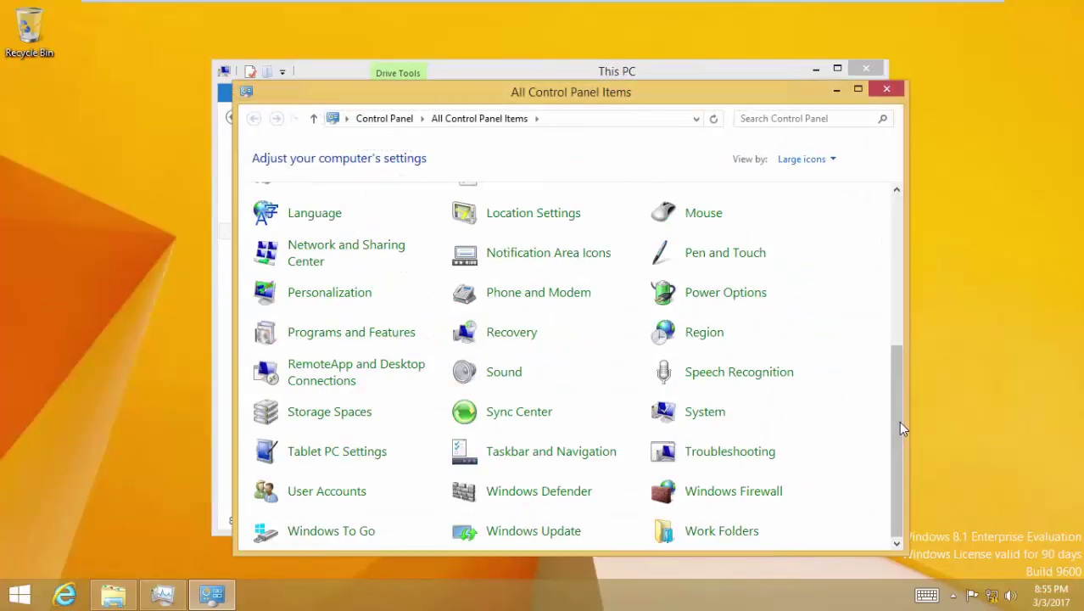
pyautogui.click(573, 535)
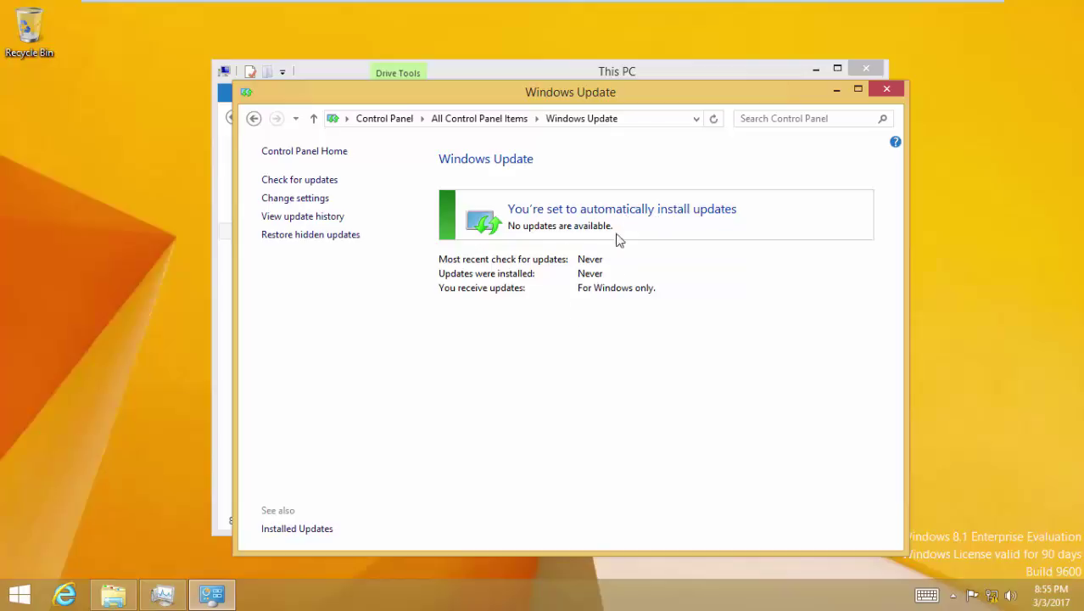
pyautogui.moveTo(768, 3)
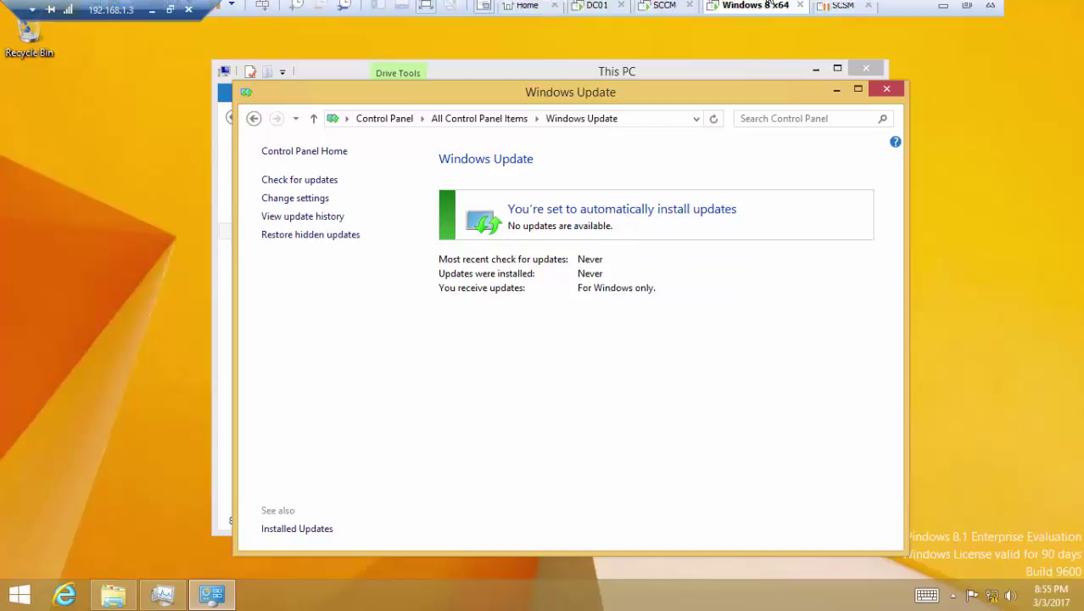
pyautogui.click(666, 11)
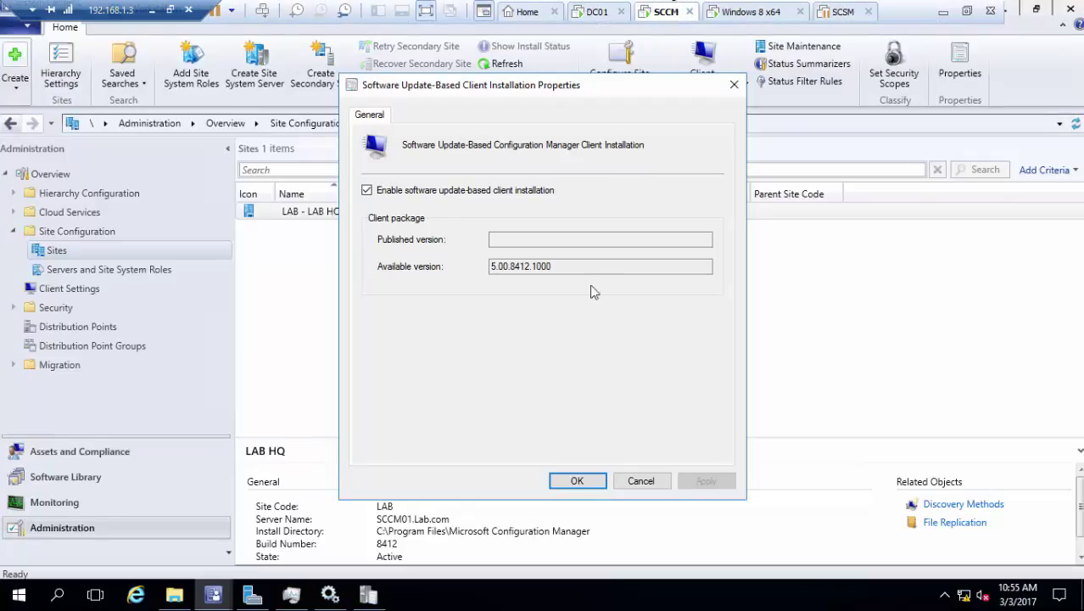
# - Confirm the settings showing client version 5.00.8412.1000 with OK, then switch to the DC01 VM
pyautogui.doubleClick(526, 267)
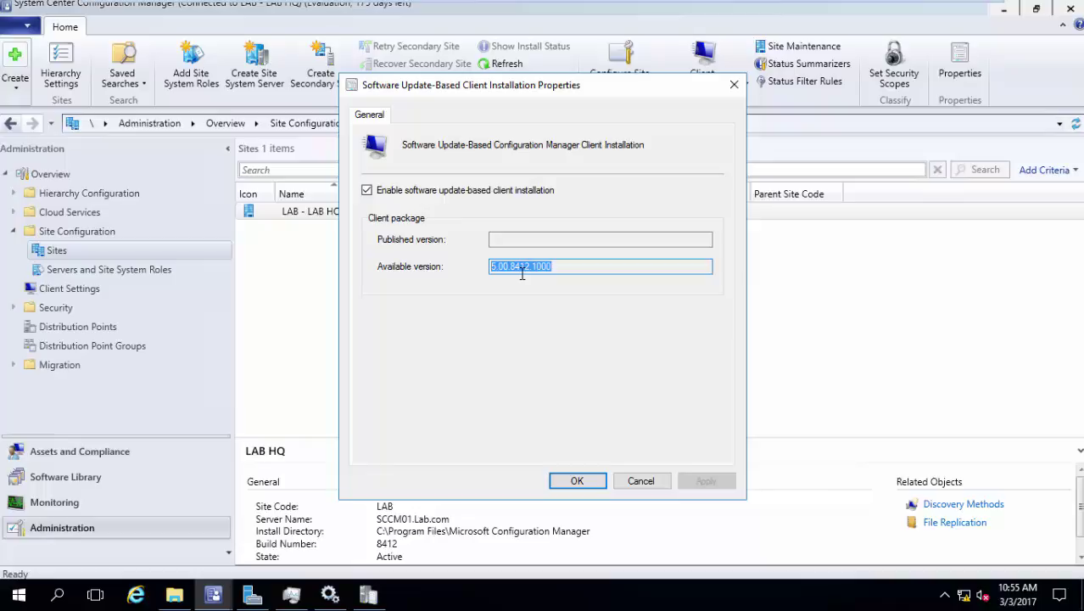
pyautogui.click(578, 481)
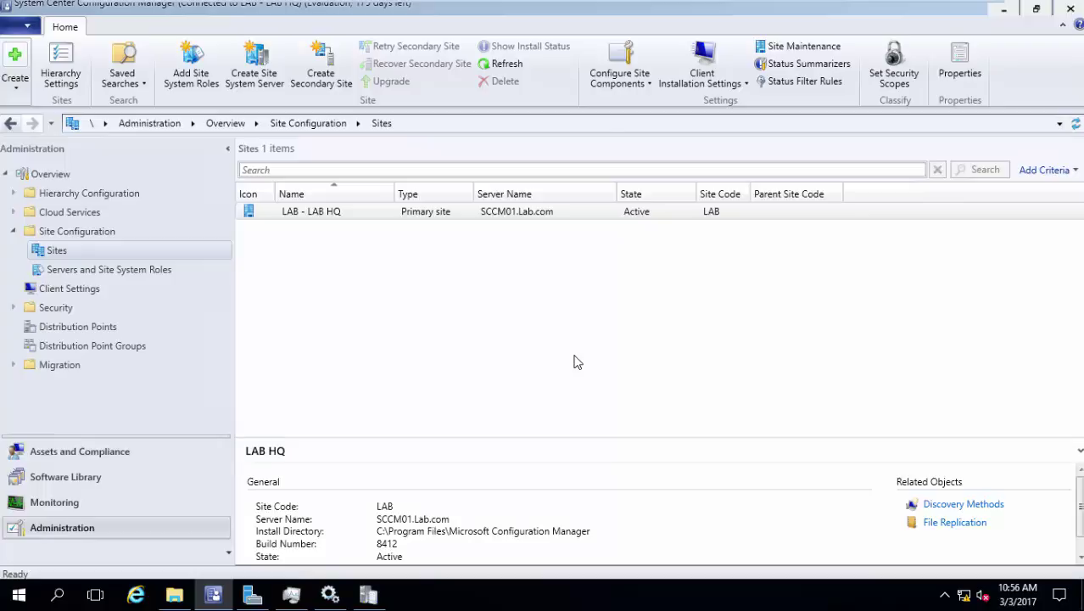
pyautogui.moveTo(642, 6)
pyautogui.click(594, 12)
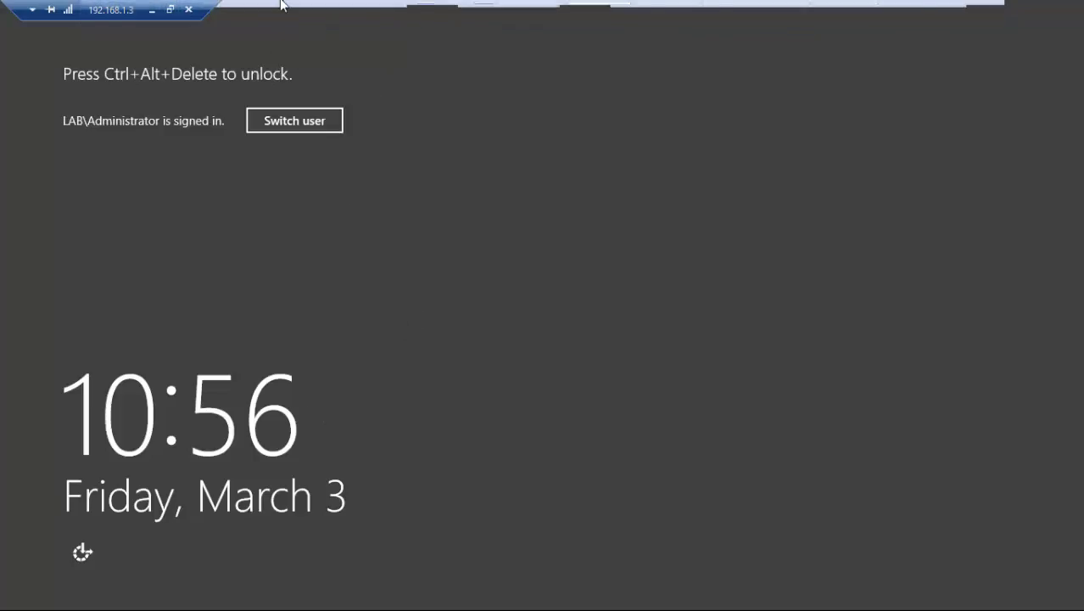
# - Unlock DC01 and sign in as the LAB domain Administrator
pyautogui.click(263, 10)
pyautogui.click(598, 230)
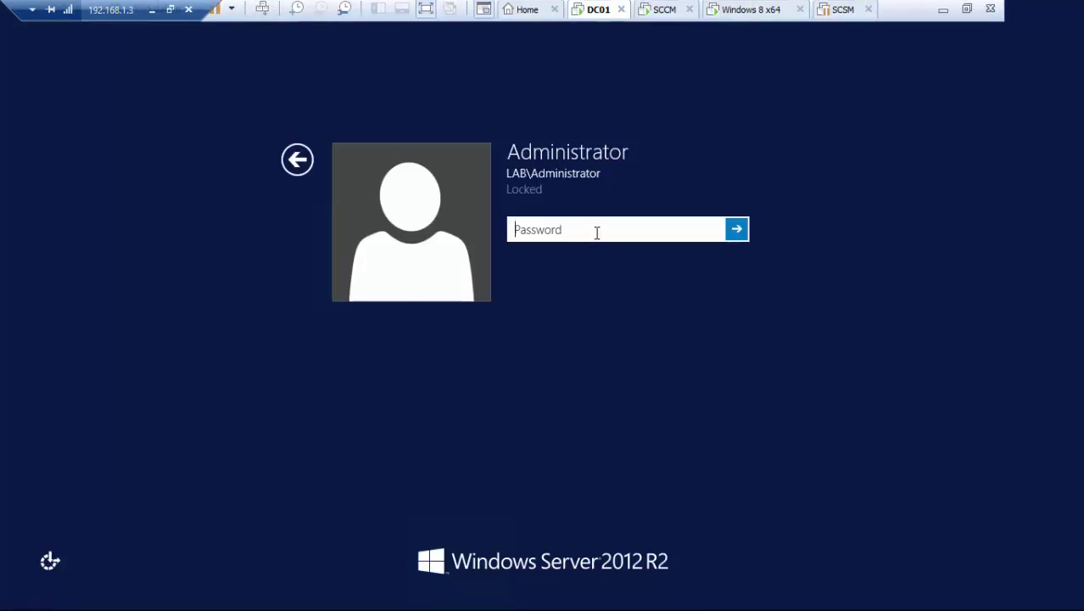
pyautogui.write('*****')
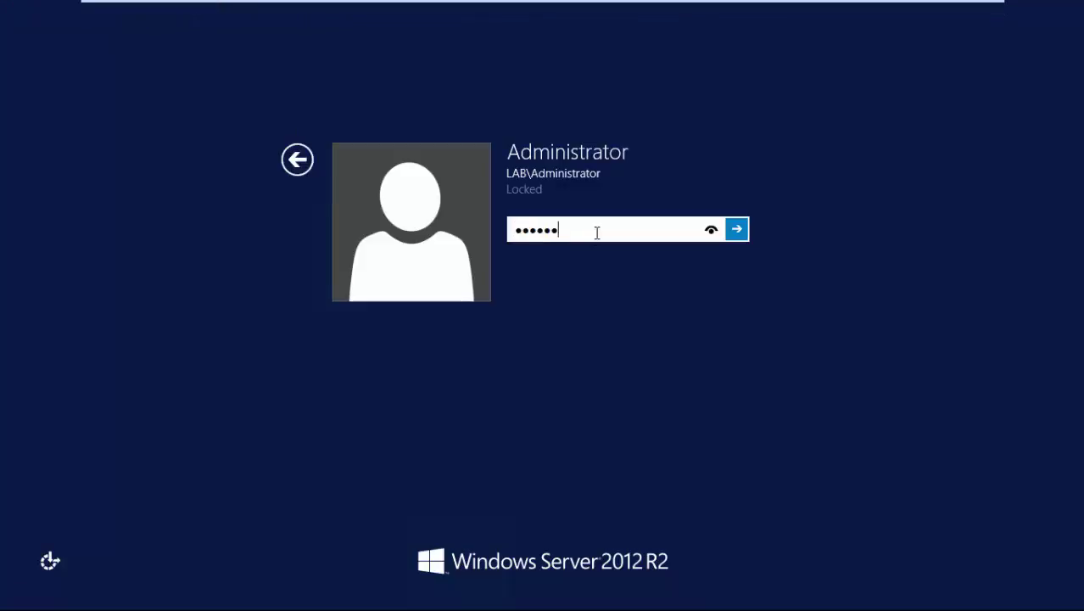
pyautogui.press('Return')
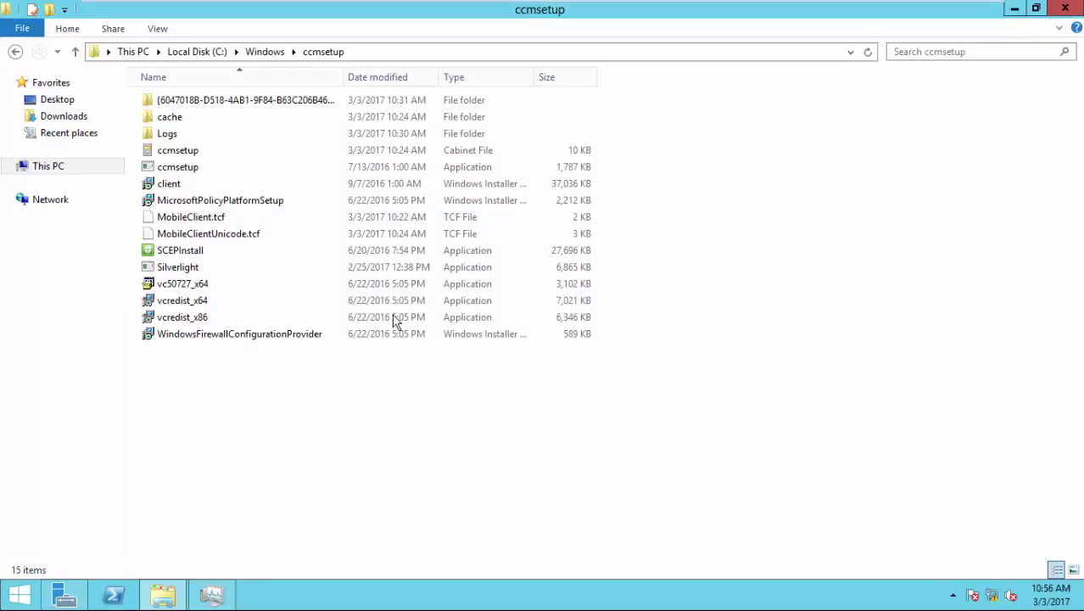
# - Launch Group Policy Management from Server Manager's Tools menu, then return to File Explorer
pyautogui.click(61, 594)
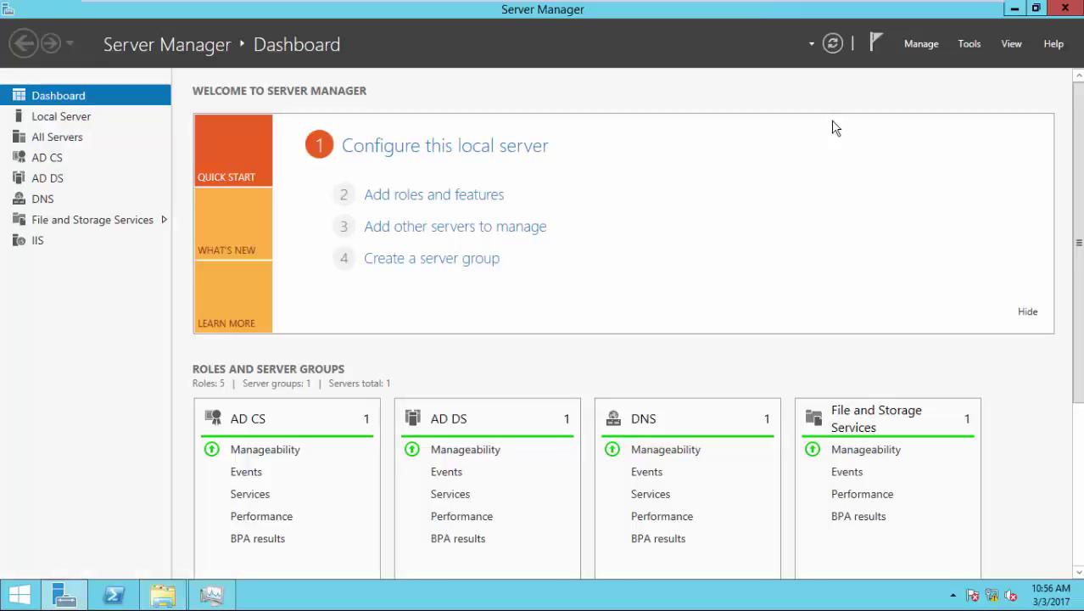
pyautogui.click(976, 46)
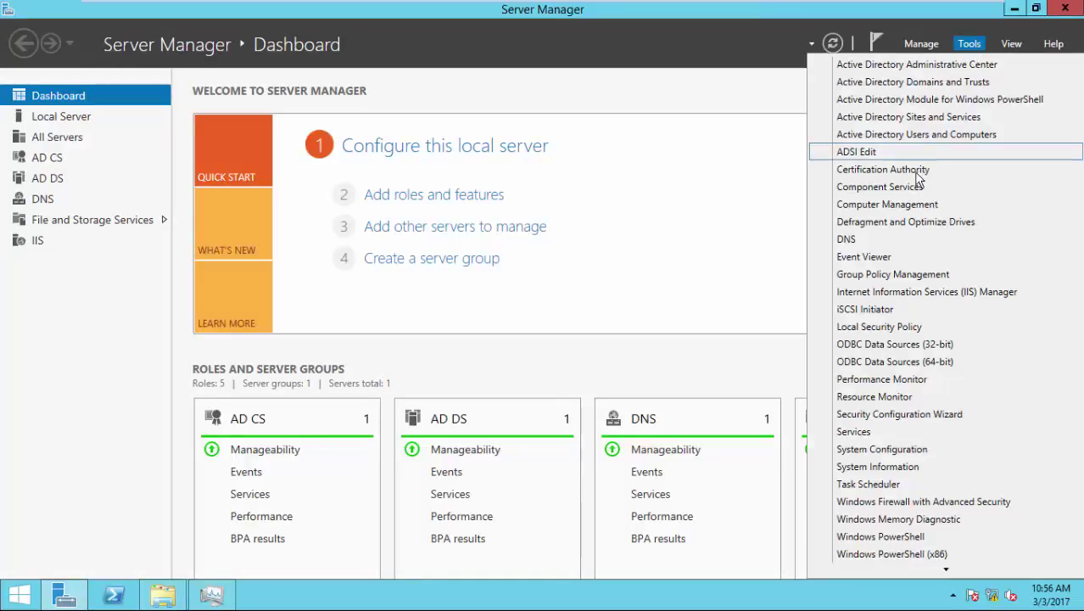
pyautogui.click(896, 275)
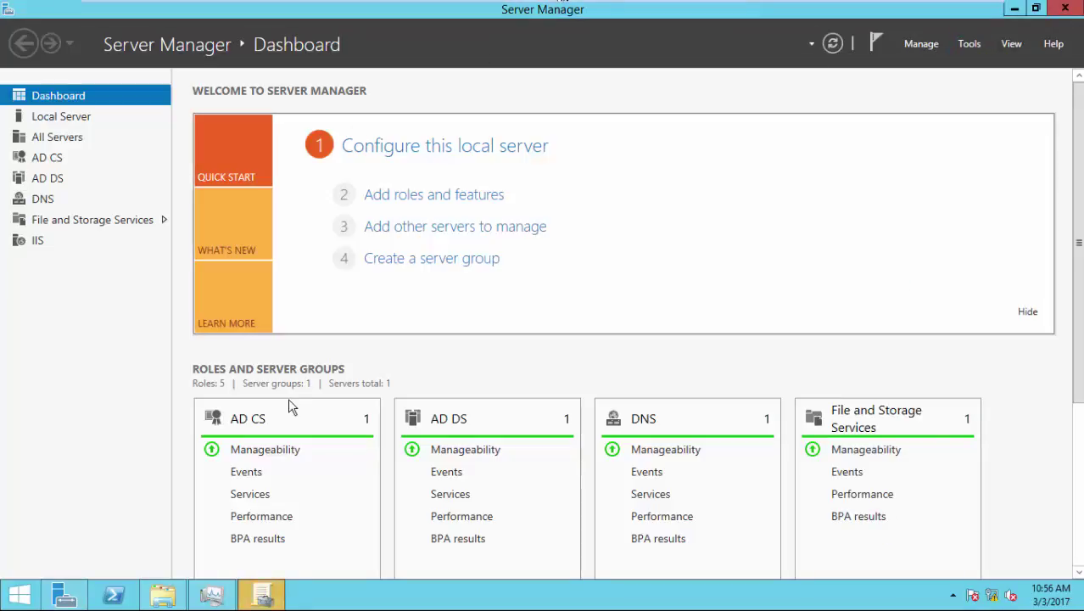
pyautogui.click(259, 593)
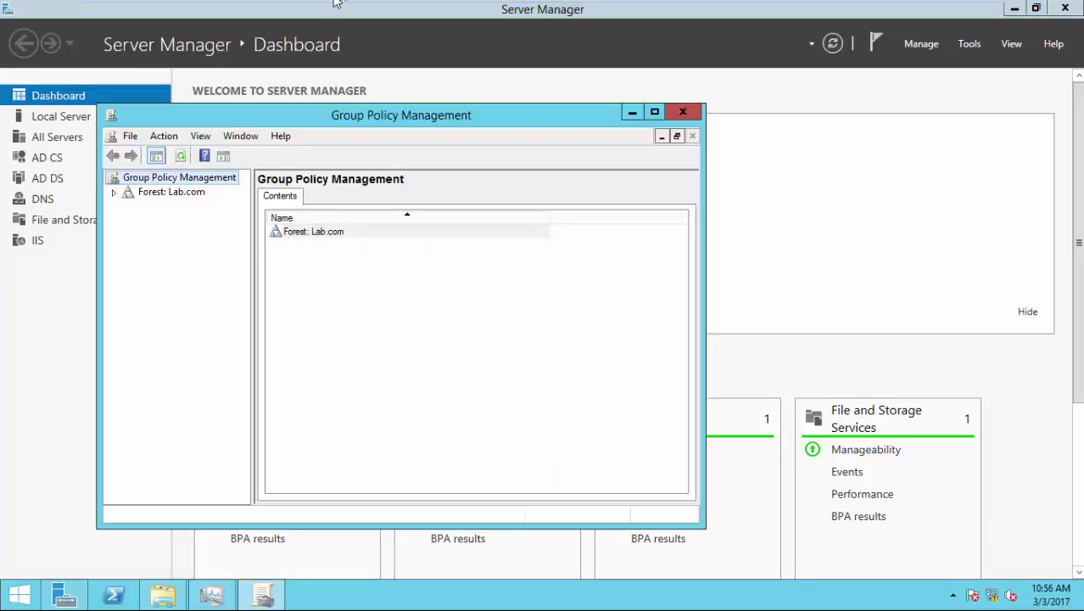
pyautogui.moveTo(155, 6)
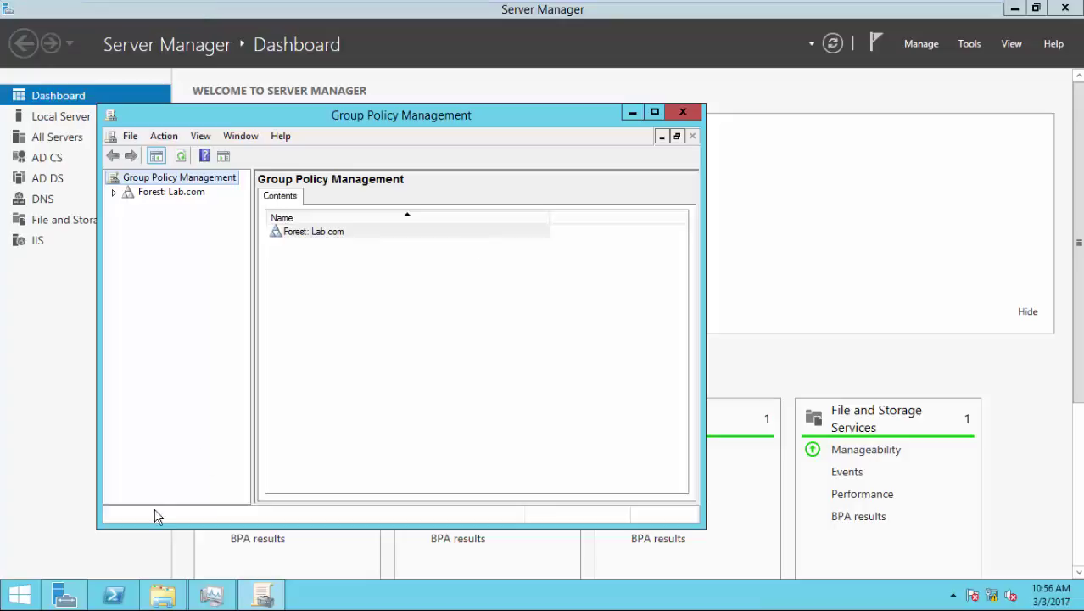
pyautogui.click(162, 594)
# - Browse to \\sccm01\SMS_LAB\tools\ConfigMgrADMTemplates in File Explorer
pyautogui.click(402, 53)
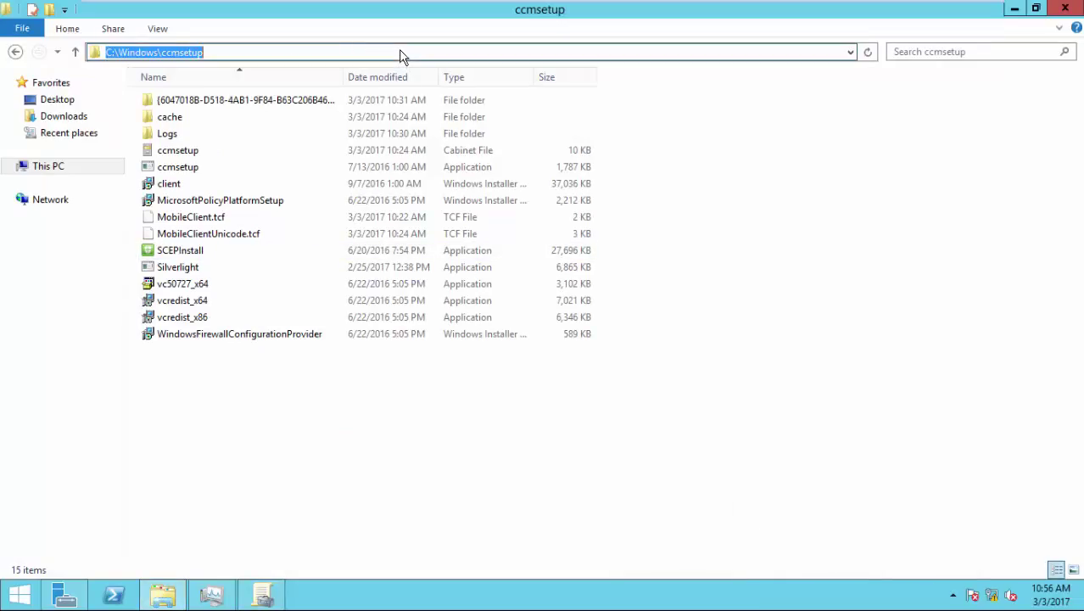
pyautogui.write('\\sccm01')
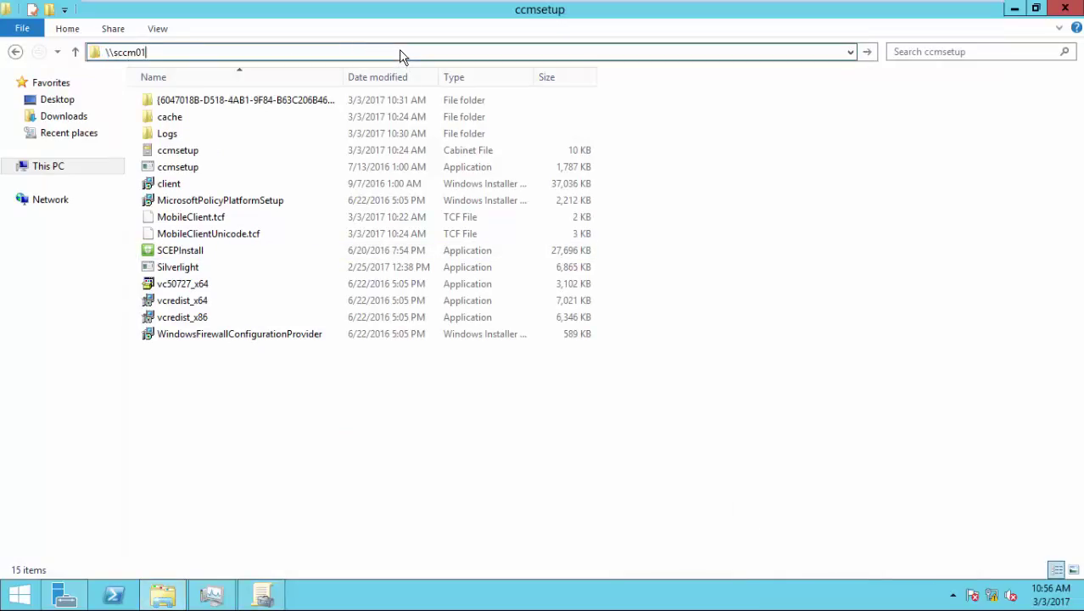
pyautogui.press('Return')
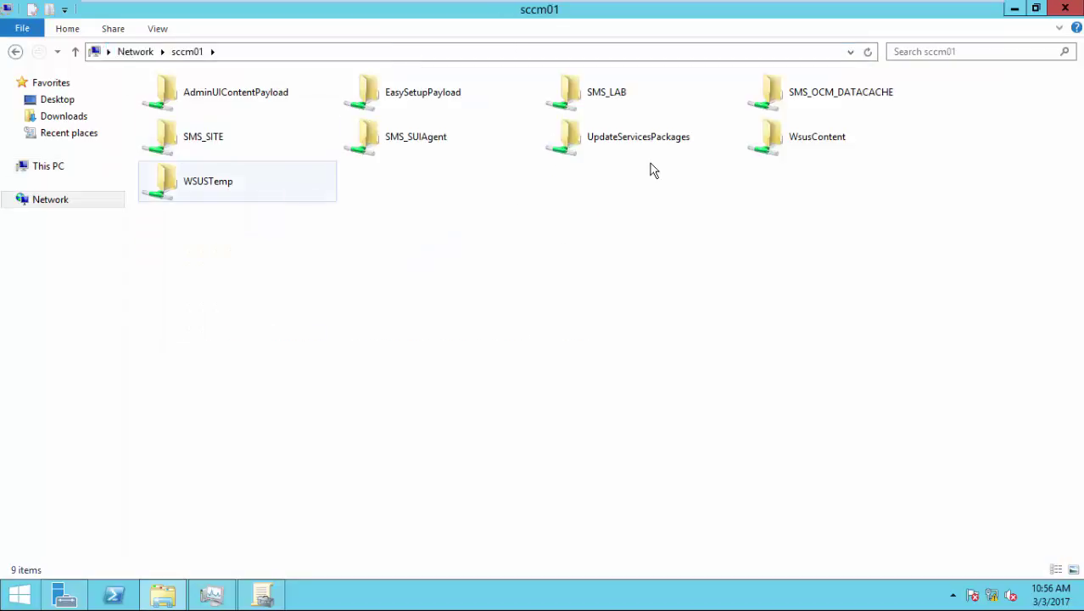
pyautogui.doubleClick(577, 101)
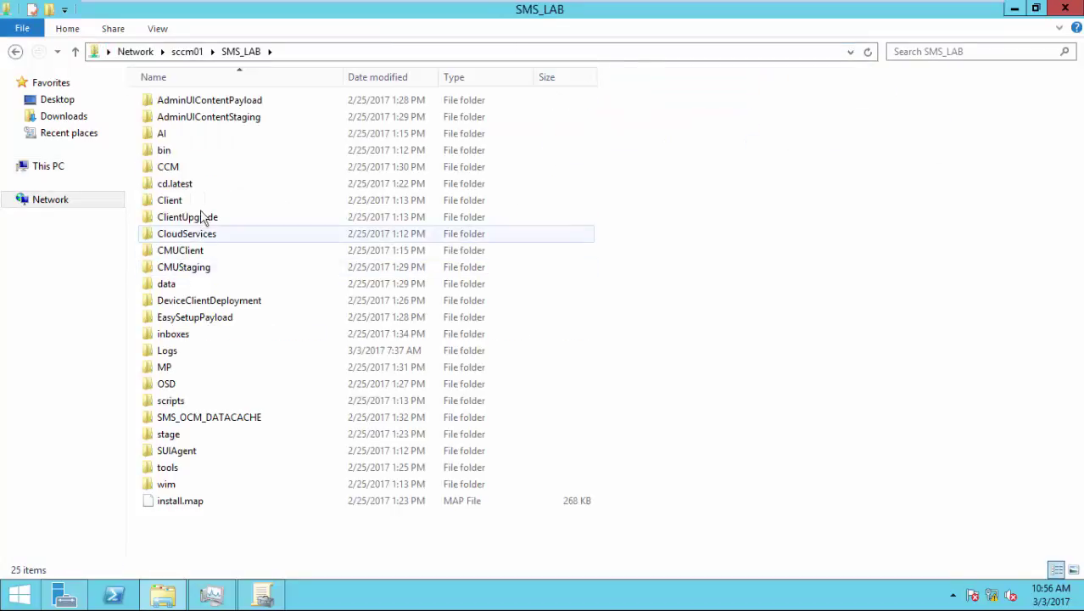
pyautogui.doubleClick(201, 474)
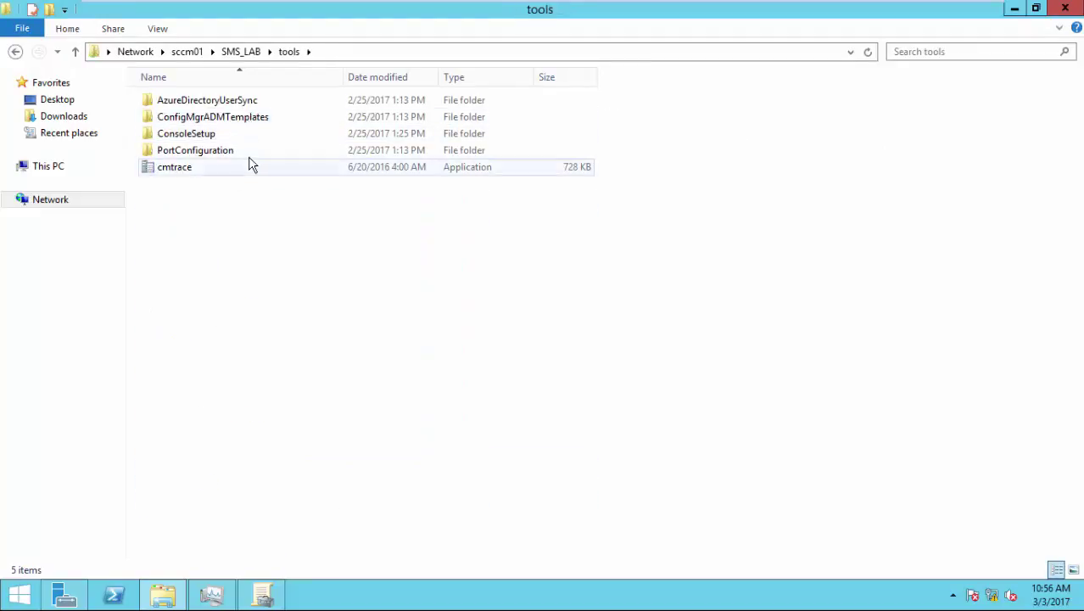
pyautogui.click(257, 123)
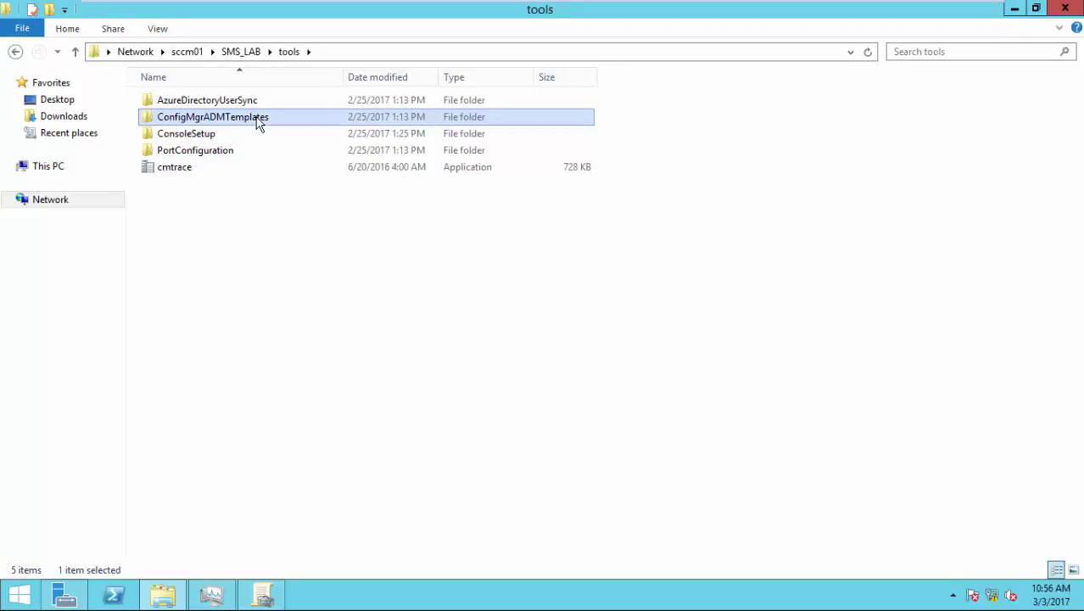
pyautogui.doubleClick(258, 123)
# - Copy configmgrassignment.adm and configmgrinstallation.adm into the root of Local Disk (C:)
pyautogui.moveTo(249, 167); pyautogui.dragTo(249, 99)
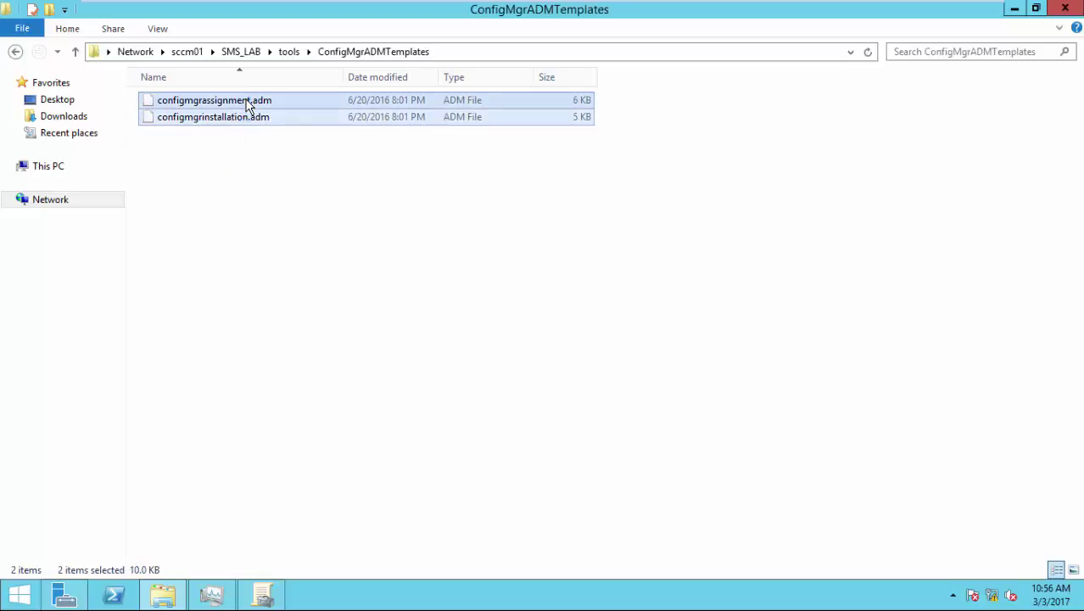
pyautogui.click(57, 173)
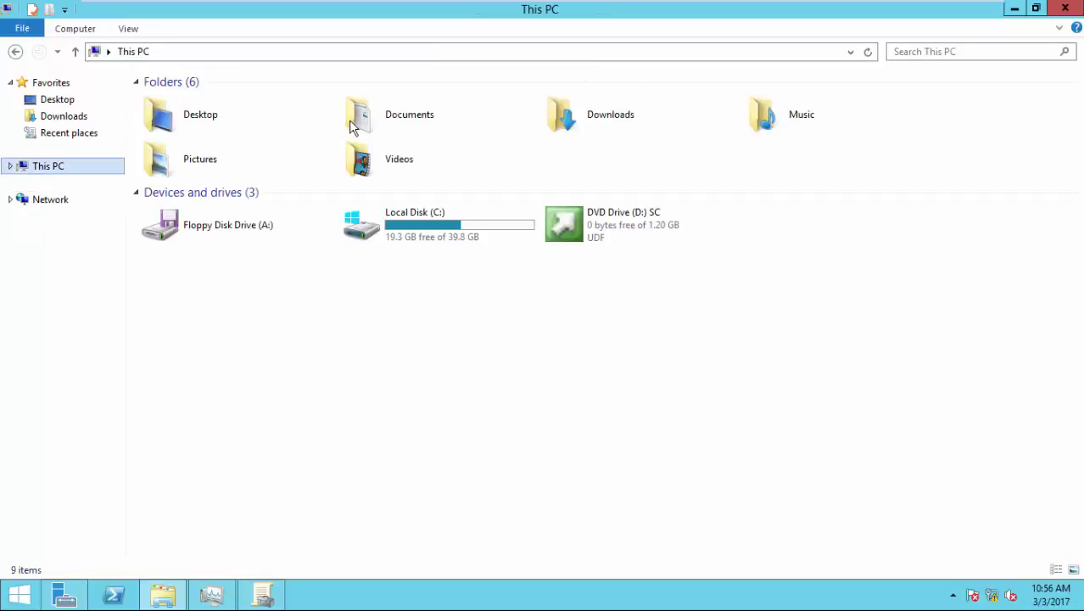
pyautogui.doubleClick(427, 213)
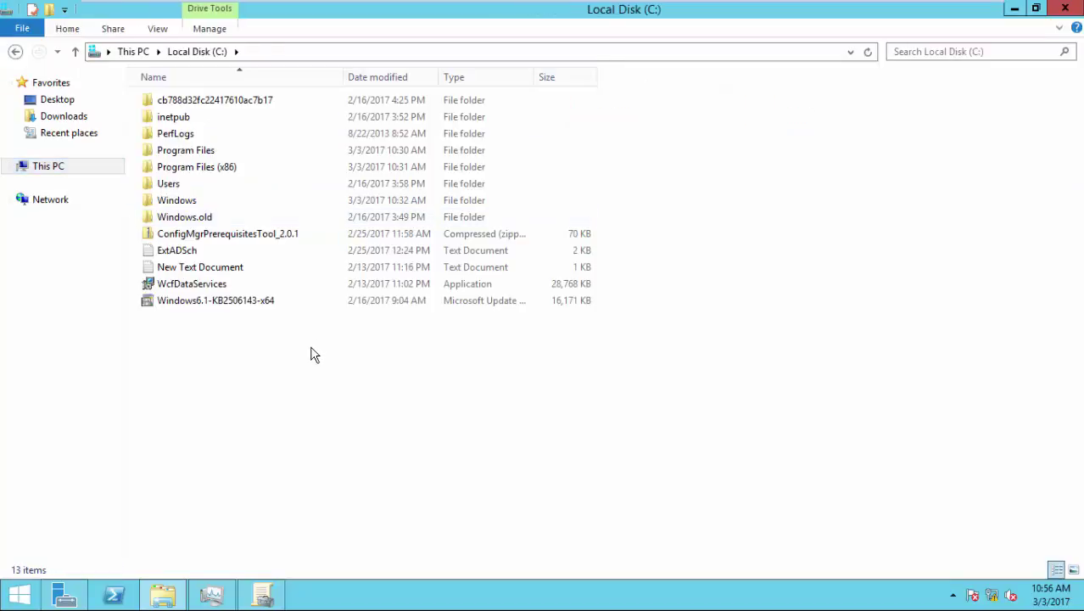
pyautogui.hotkey('ctrl', 'v')
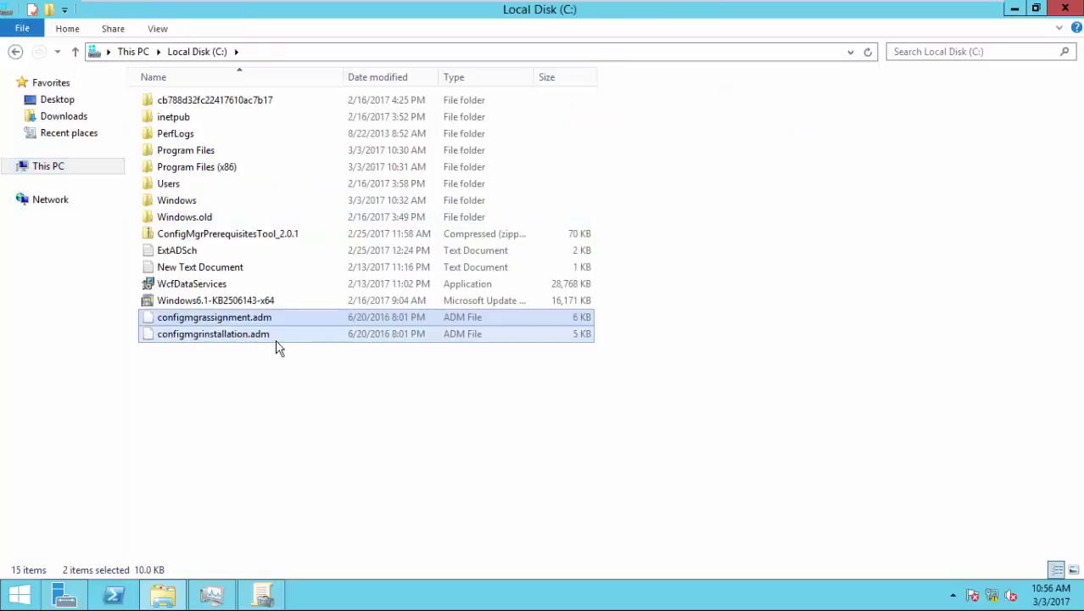
pyautogui.click(180, 593)
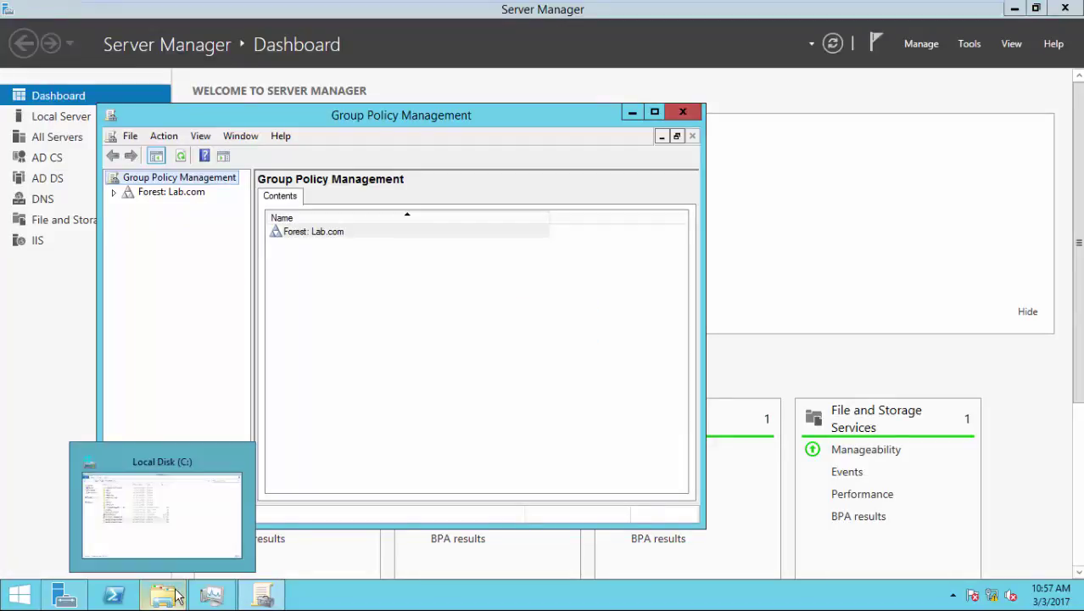
# - Navigate Explorer back through \\sccm01 > SMS_LAB > tools to ConfigMgrADMTemplates, then bring Group Policy Management forward
pyautogui.click(175, 593)
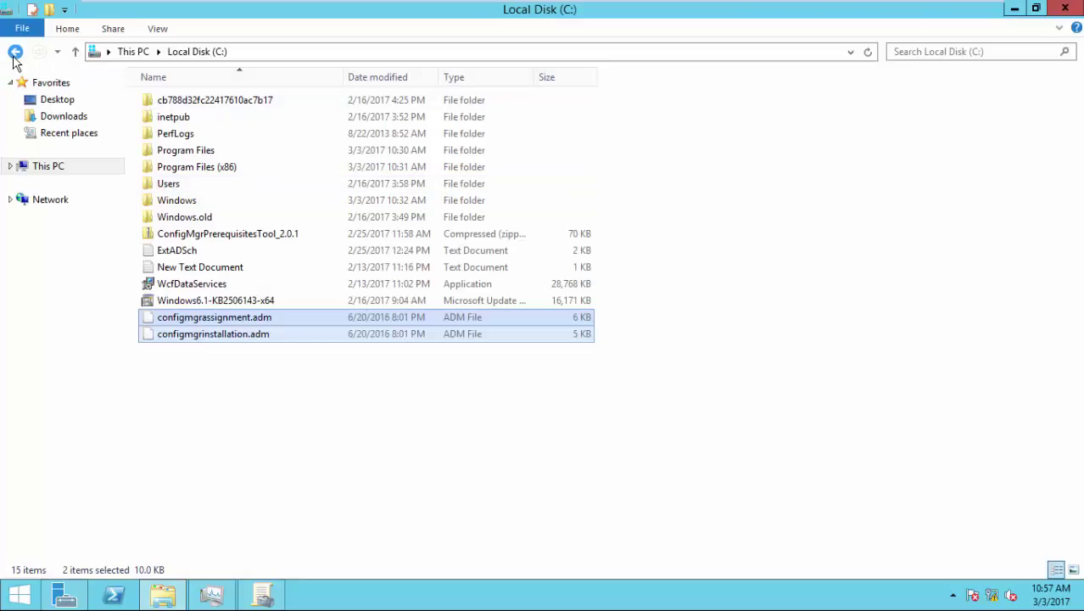
pyautogui.click(15, 52)
pyautogui.click(14, 54)
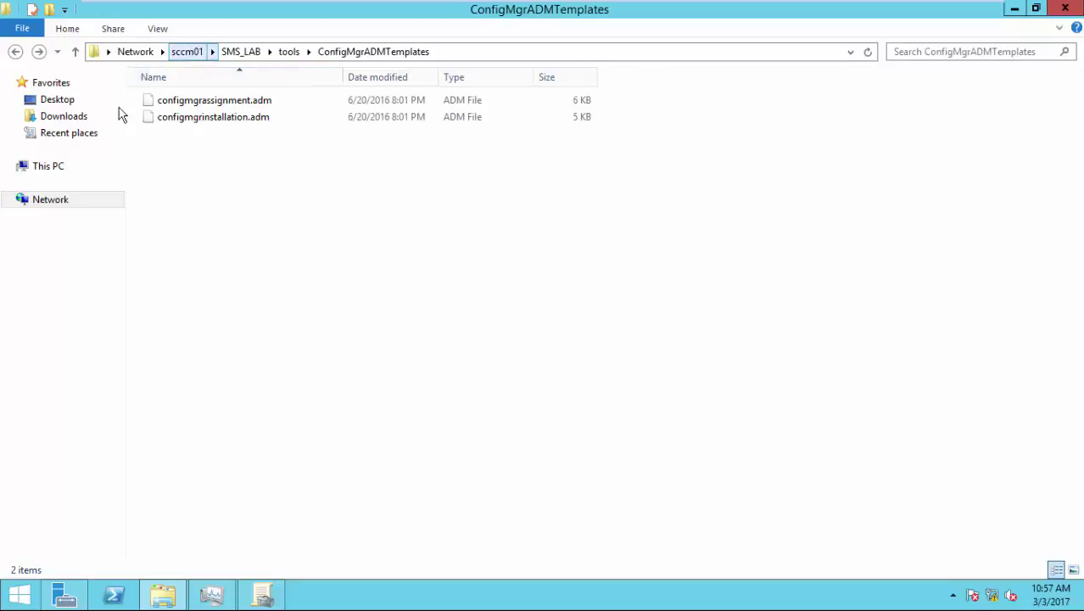
pyautogui.click(459, 48)
pyautogui.moveTo(459, 49); pyautogui.dragTo(146, 43)
pyautogui.press('BackSpace')
pyautogui.press('Return')
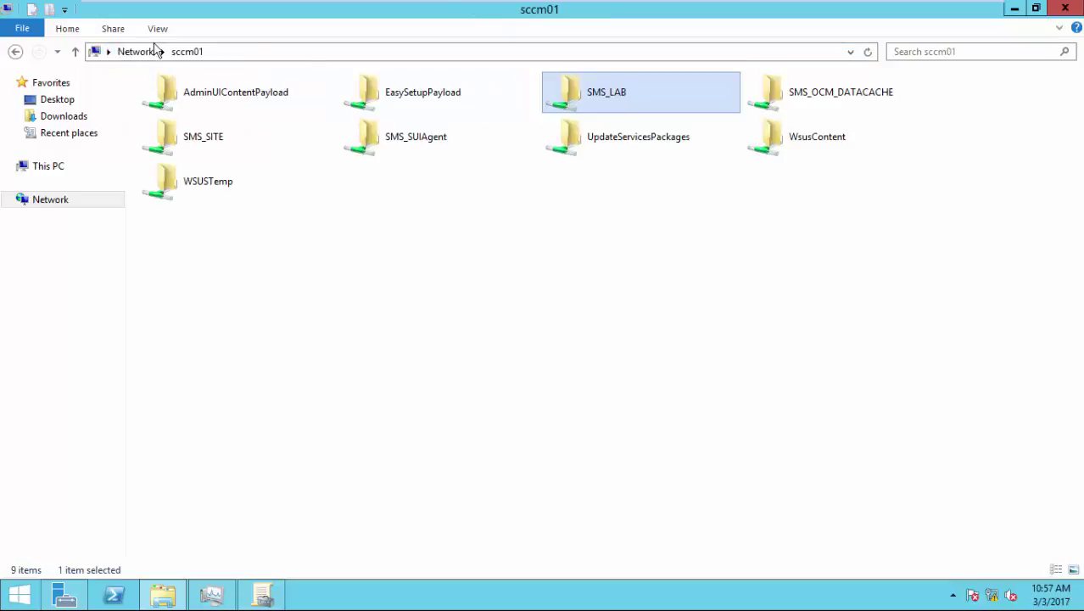
pyautogui.doubleClick(597, 108)
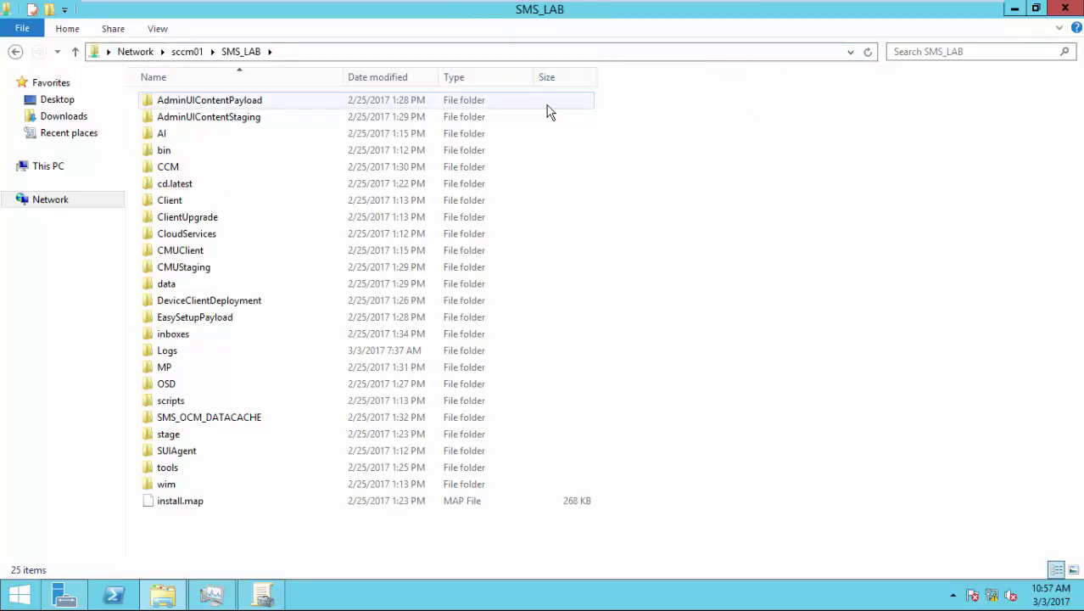
pyautogui.click(255, 468)
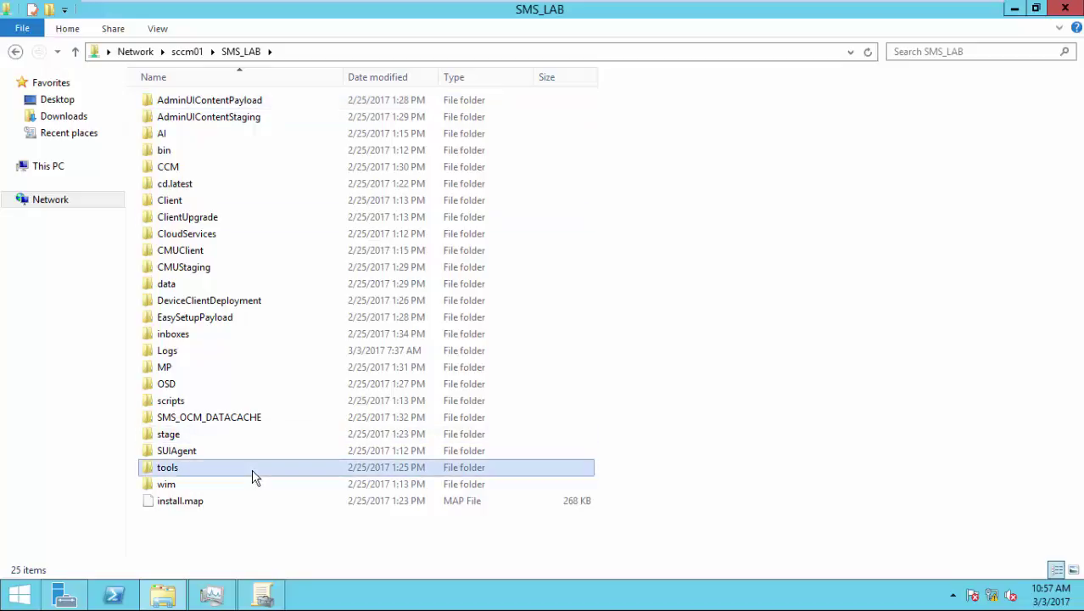
pyautogui.press('Return')
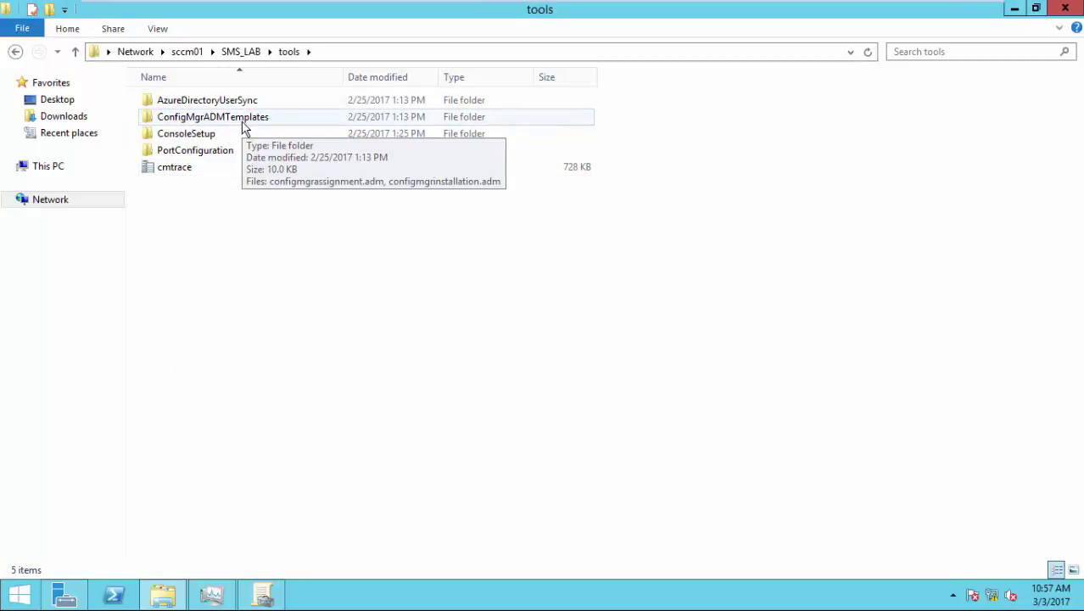
pyautogui.doubleClick(243, 125)
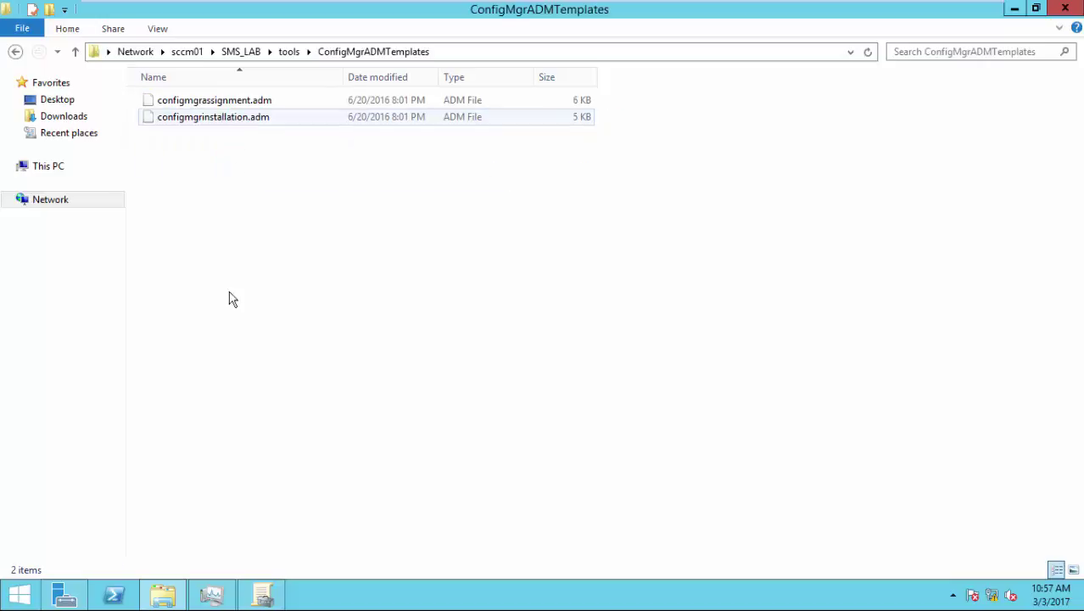
pyautogui.click(261, 597)
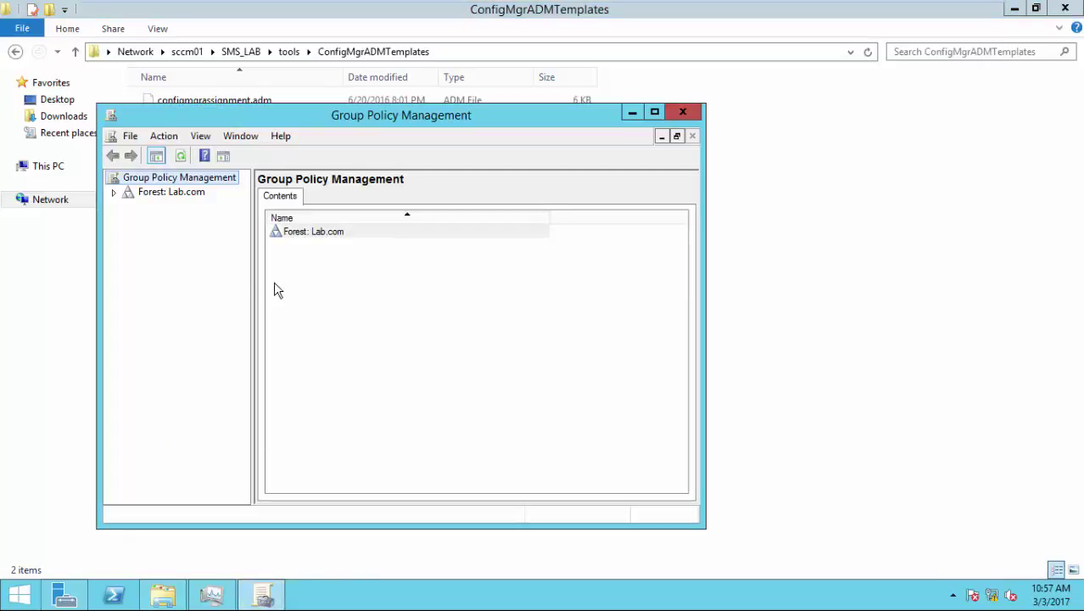
# - Create a GPO named 'Deploy SCCM Client' linked to the Lab.com domain
pyautogui.click(188, 193)
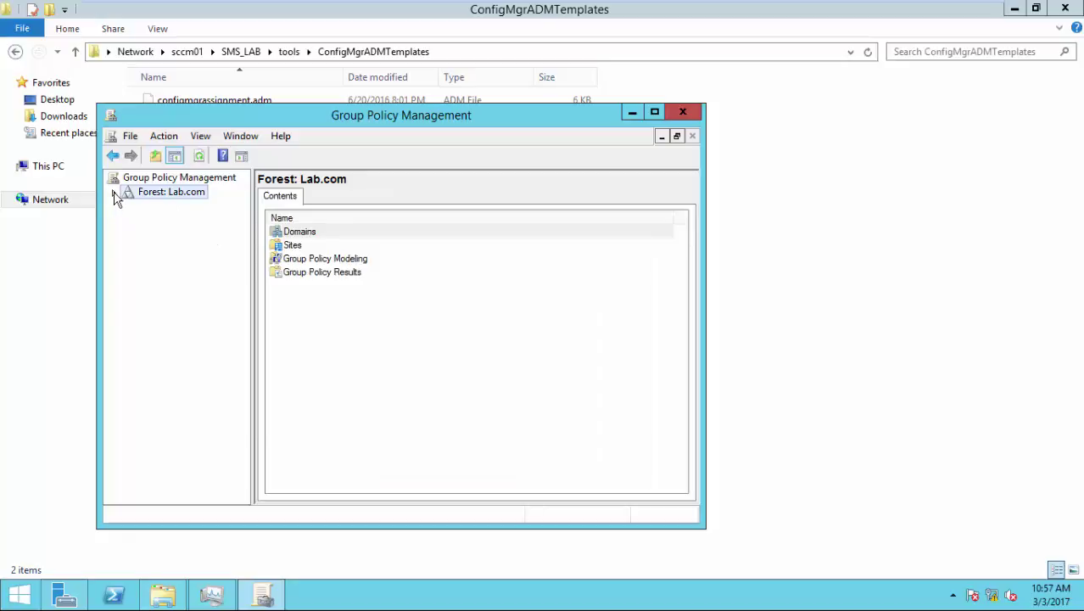
pyautogui.click(114, 193)
pyautogui.click(128, 206)
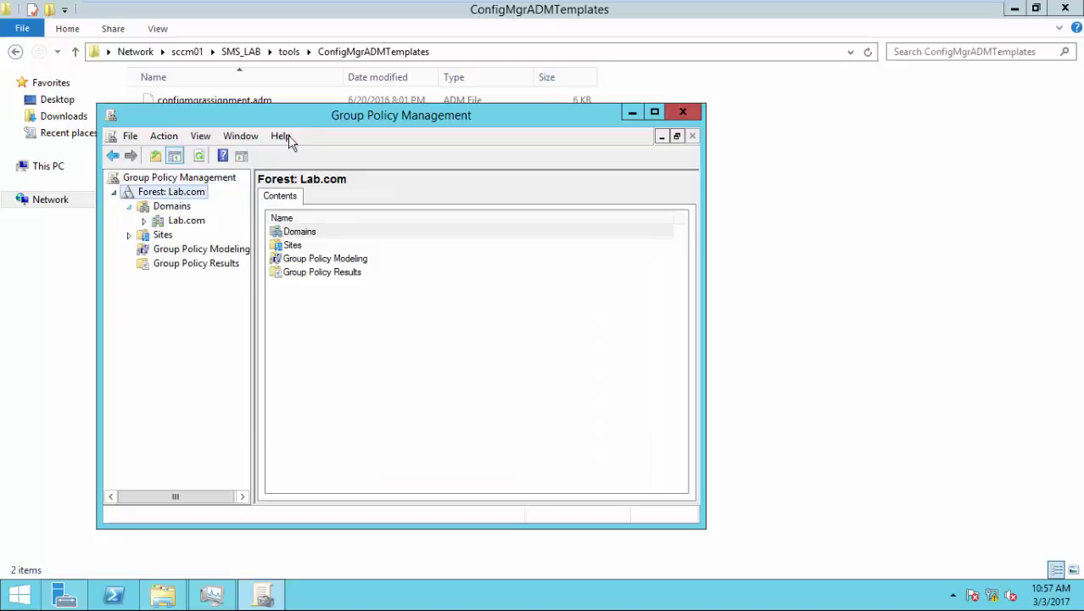
pyautogui.doubleClick(307, 124)
pyautogui.click(88, 114)
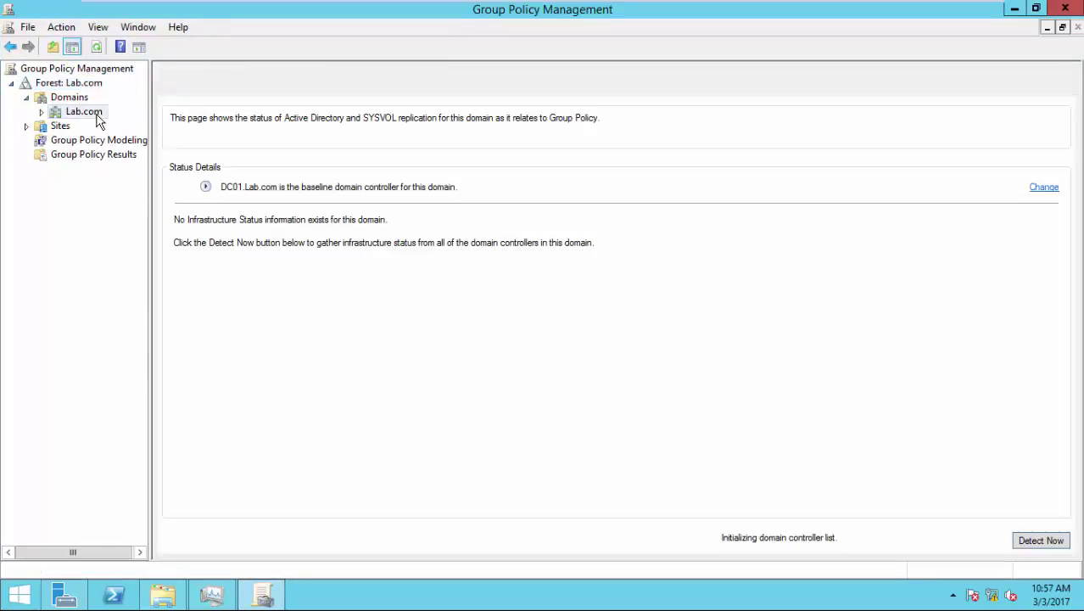
pyautogui.rightClick(88, 121)
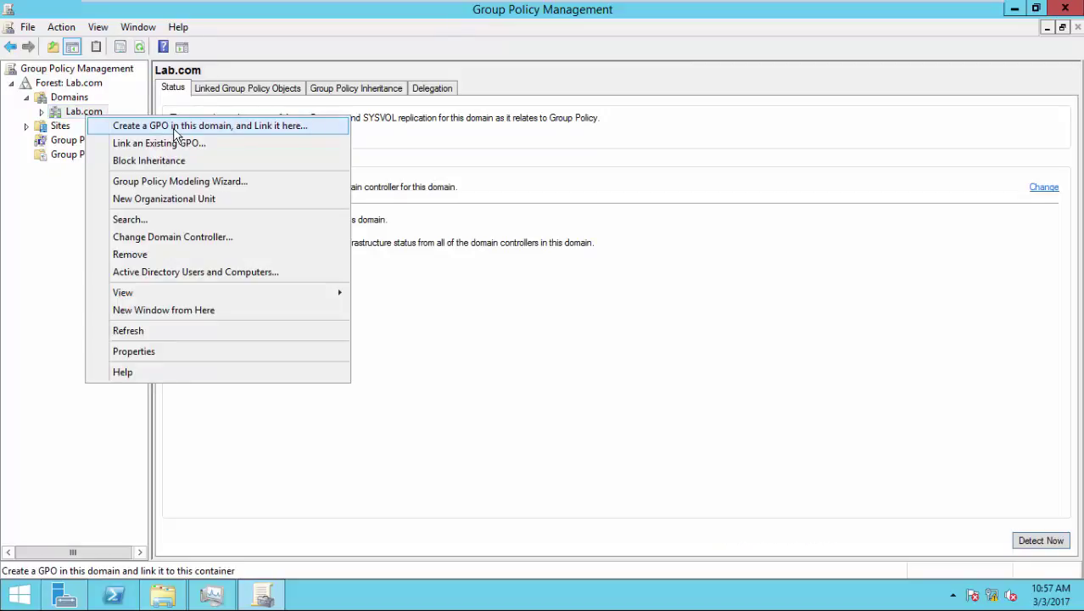
pyautogui.click(175, 126)
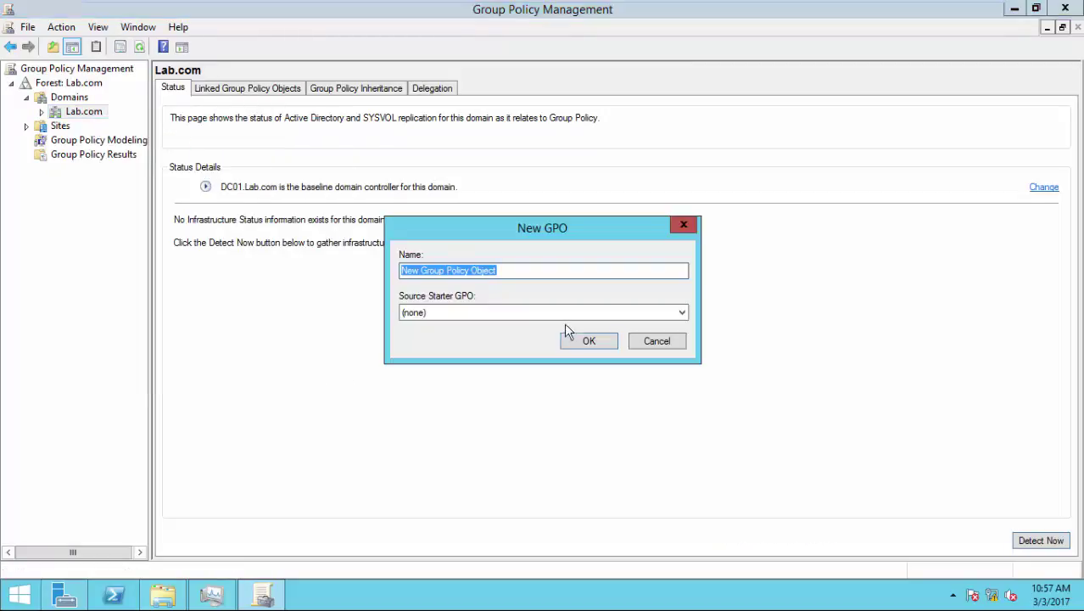
pyautogui.write('De')
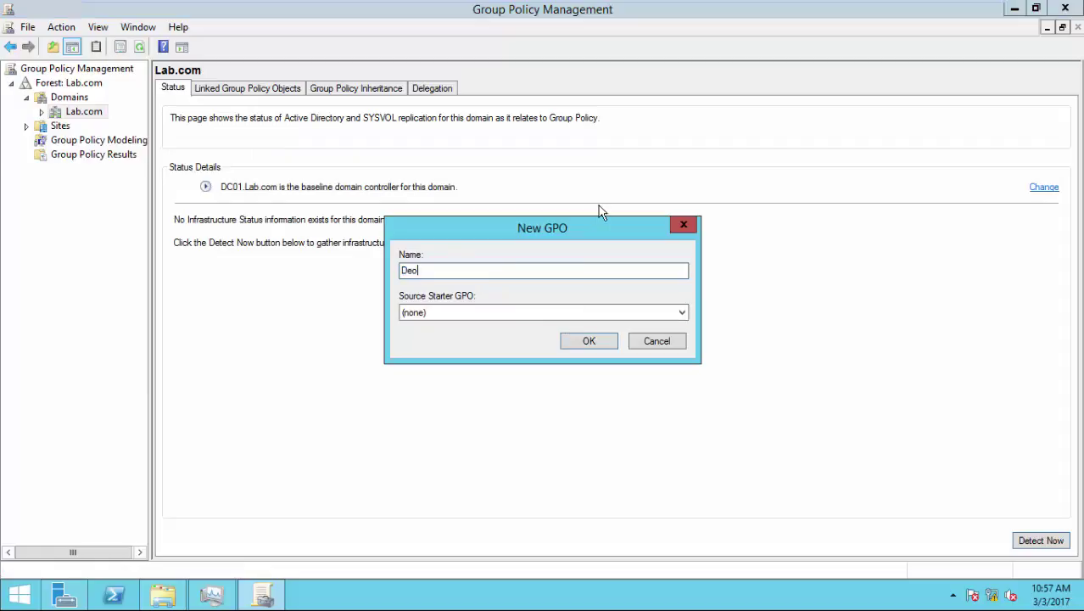
pyautogui.write('ploy SCCM Client')
pyautogui.click(593, 344)
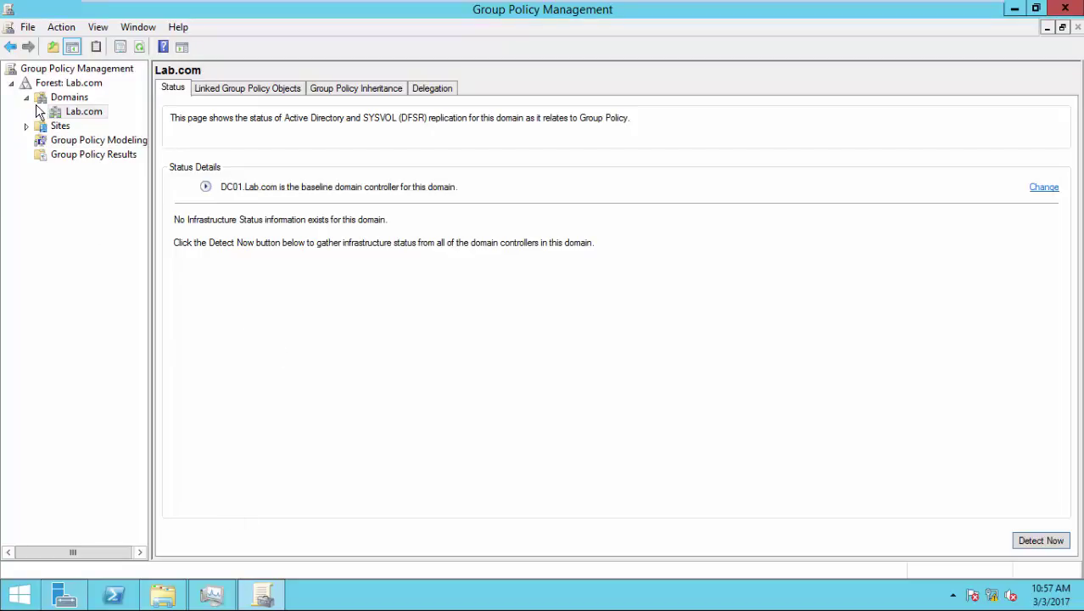
# - Select the Deploy SCCM Client link under Lab.com and bring up its actions to edit it
pyautogui.click(42, 112)
pyautogui.click(111, 142)
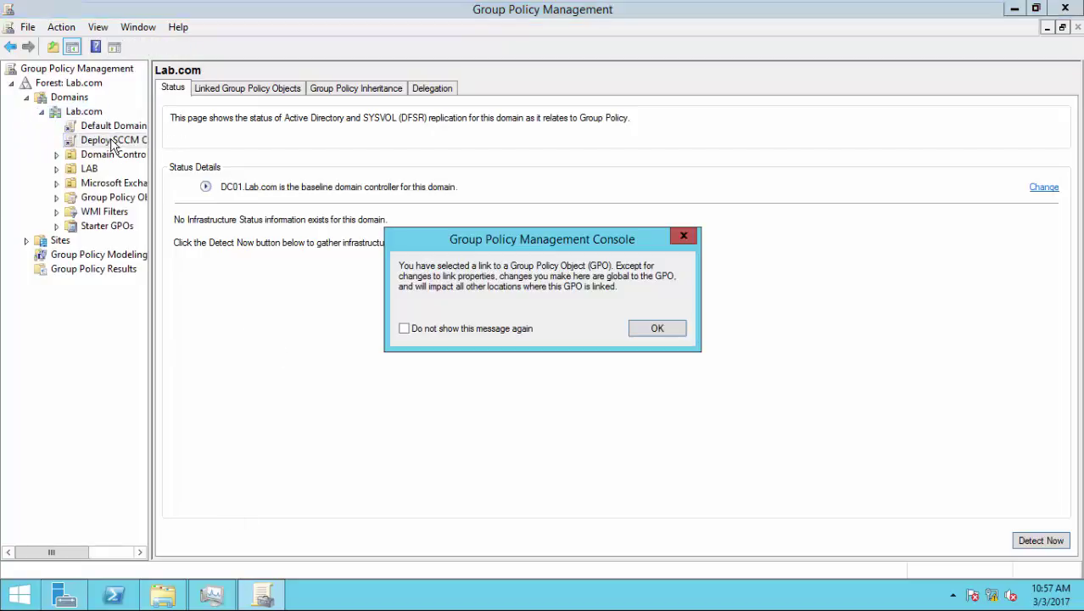
pyautogui.click(646, 335)
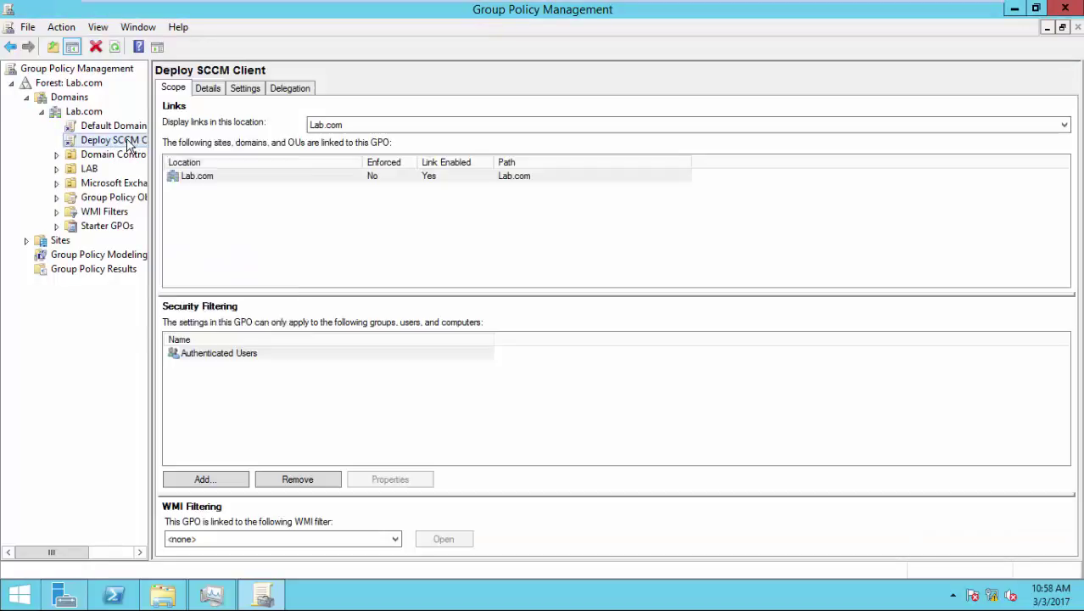
pyautogui.rightClick(128, 140)
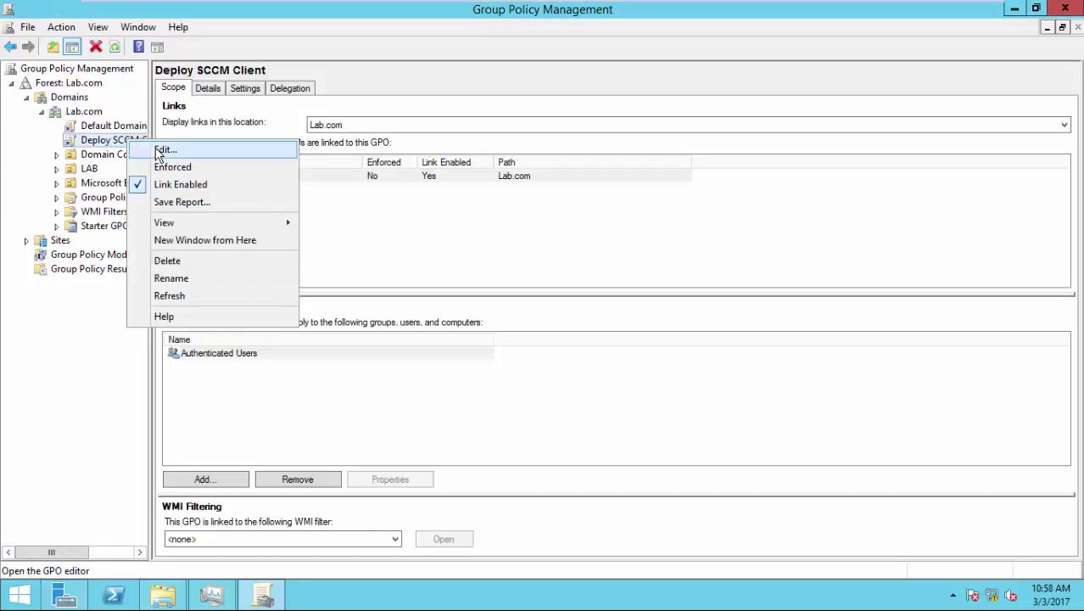
# - Open the GPO in the editor and expand Computer Configuration > Policies > Administrative Templates
pyautogui.click(157, 151)
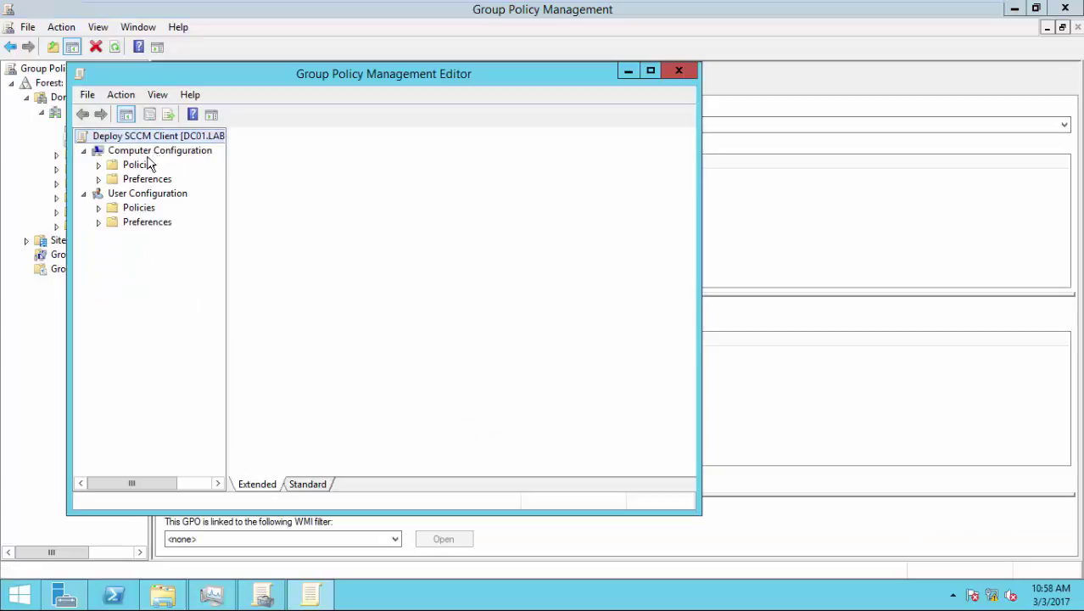
pyautogui.click(141, 152)
pyautogui.rightClick(142, 152)
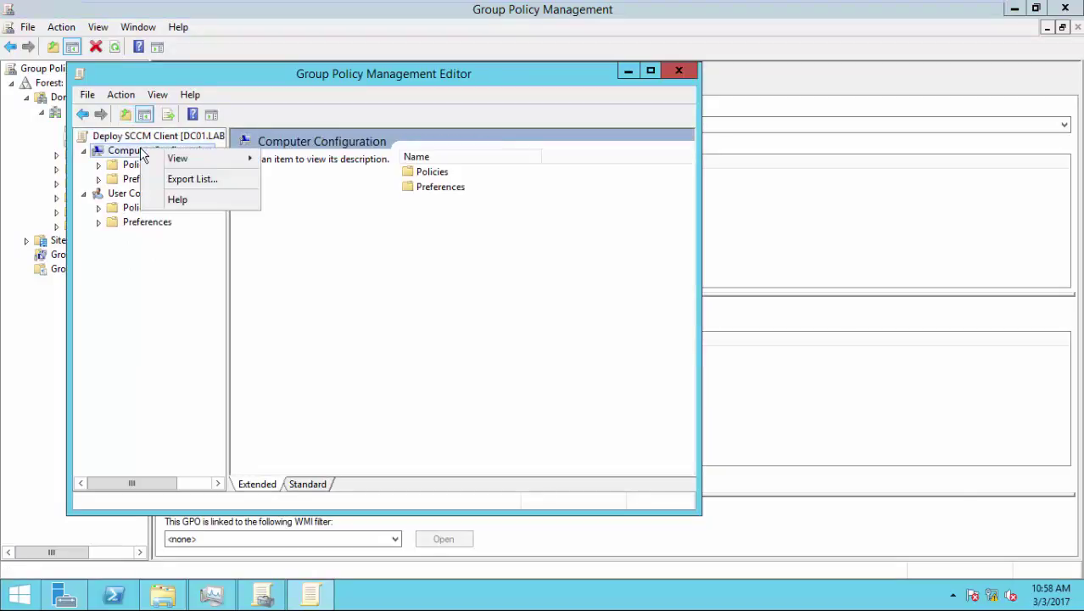
pyautogui.click(125, 185)
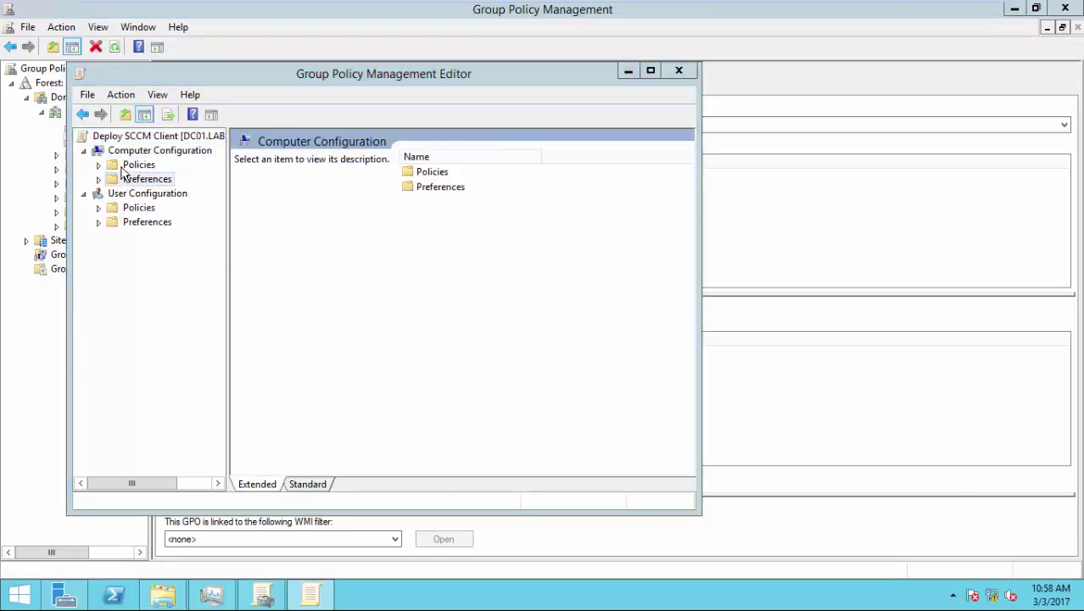
pyautogui.click(123, 167)
pyautogui.click(98, 166)
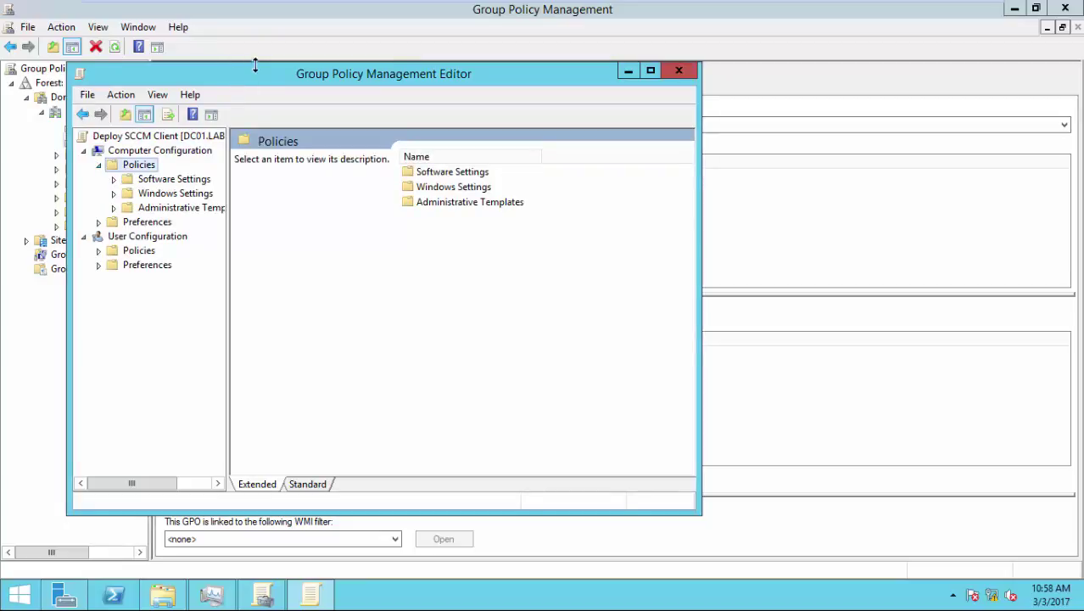
pyautogui.doubleClick(255, 71)
pyautogui.click(119, 141)
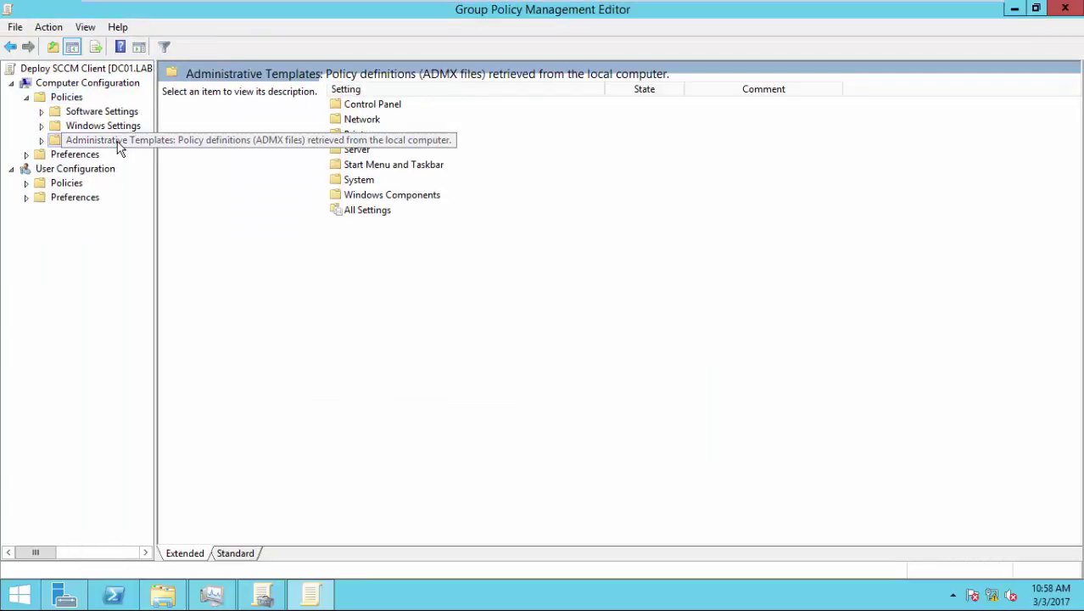
# - Add configmgrinstallation.adm and configmgrassignment.adm from C:\ as Administrative Templates
pyautogui.rightClick(119, 141)
pyautogui.click(161, 153)
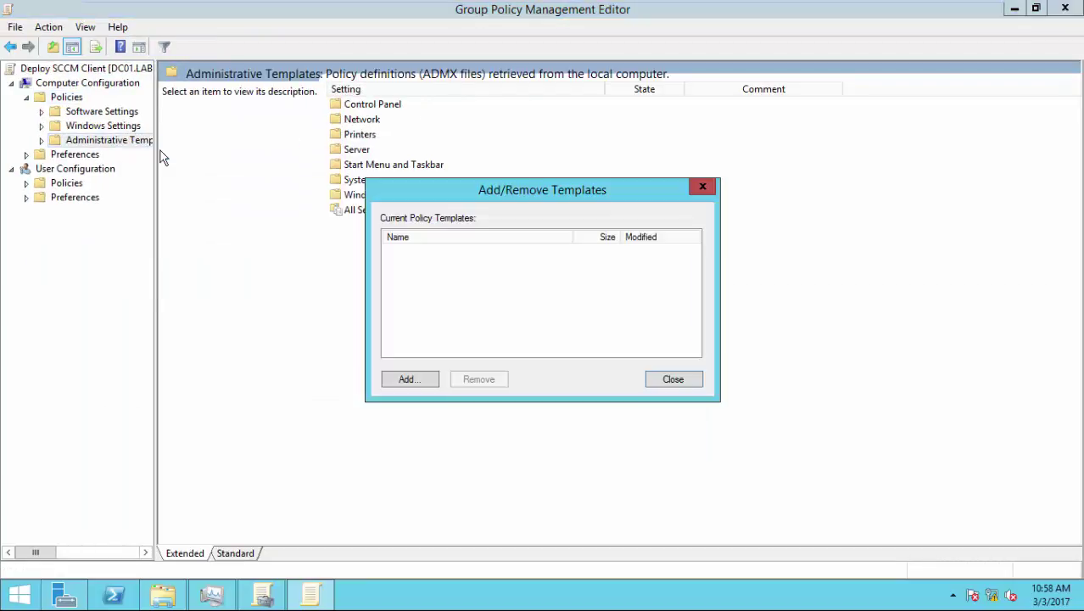
pyautogui.click(437, 380)
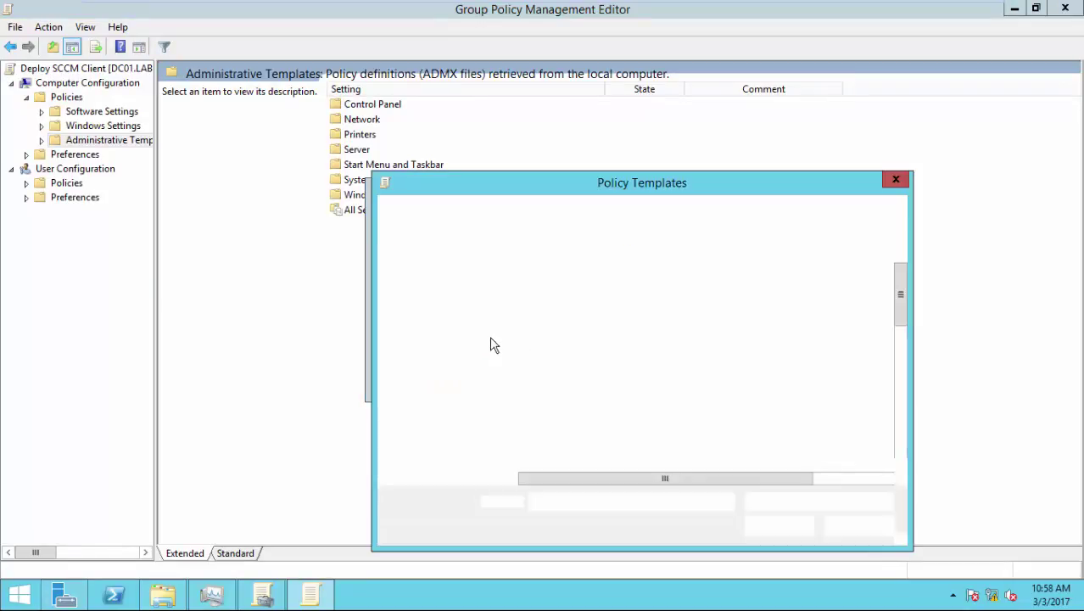
pyautogui.click(429, 348)
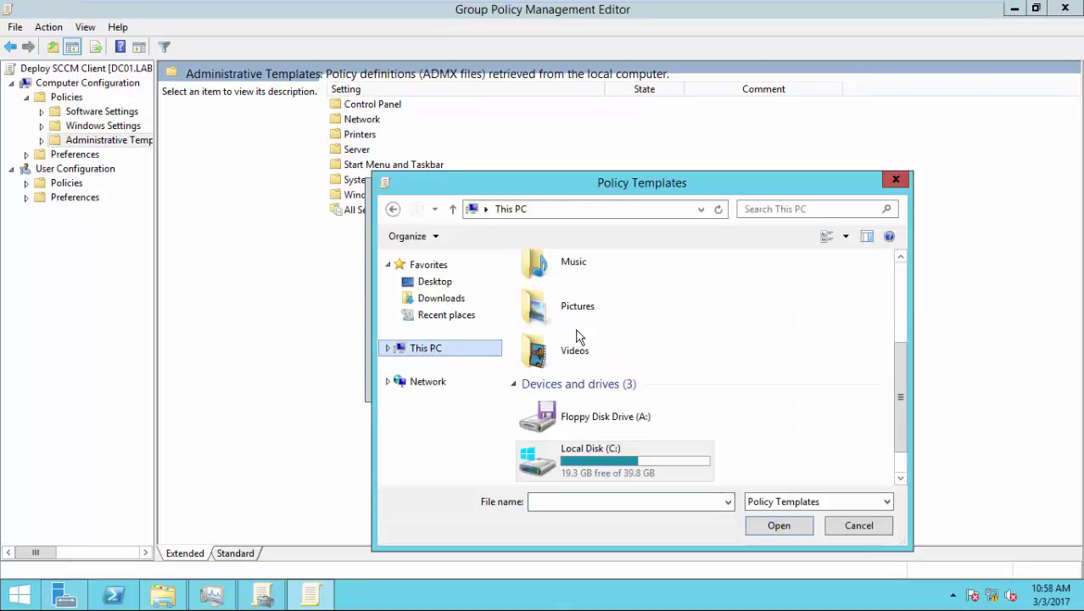
pyautogui.doubleClick(626, 460)
pyautogui.click(620, 432)
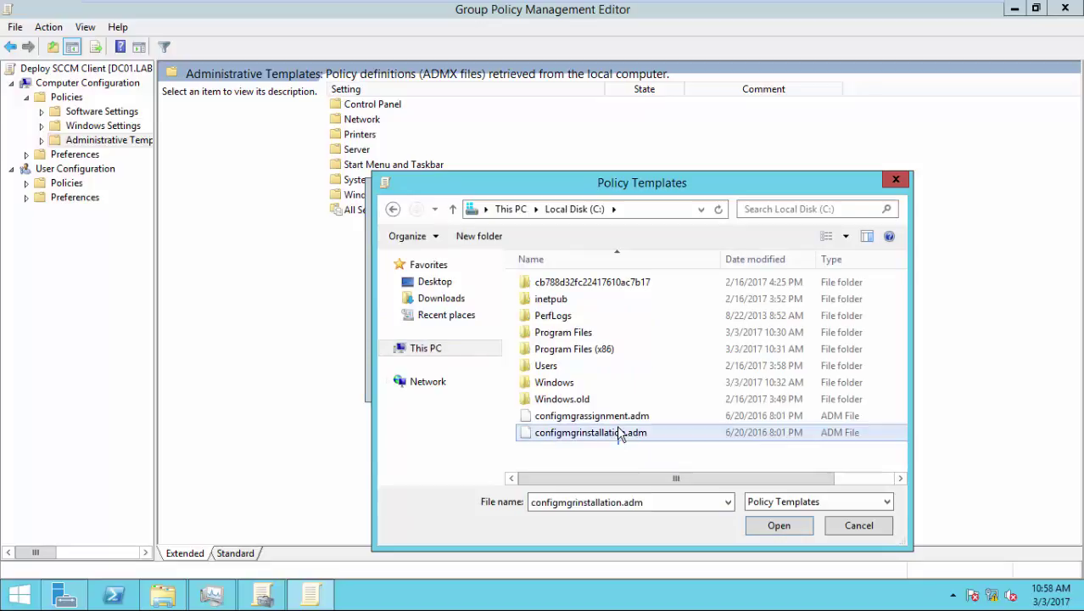
pyautogui.keyDown('ctrl'); pyautogui.click(617, 415); pyautogui.keyUp('ctrl')
pyautogui.click(778, 530)
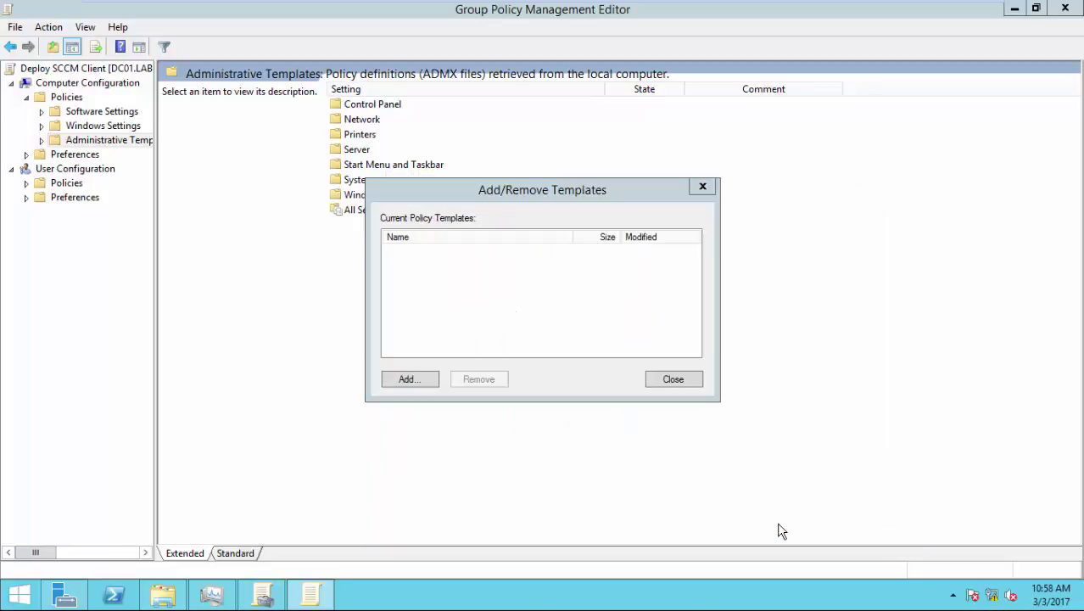
pyautogui.click(687, 381)
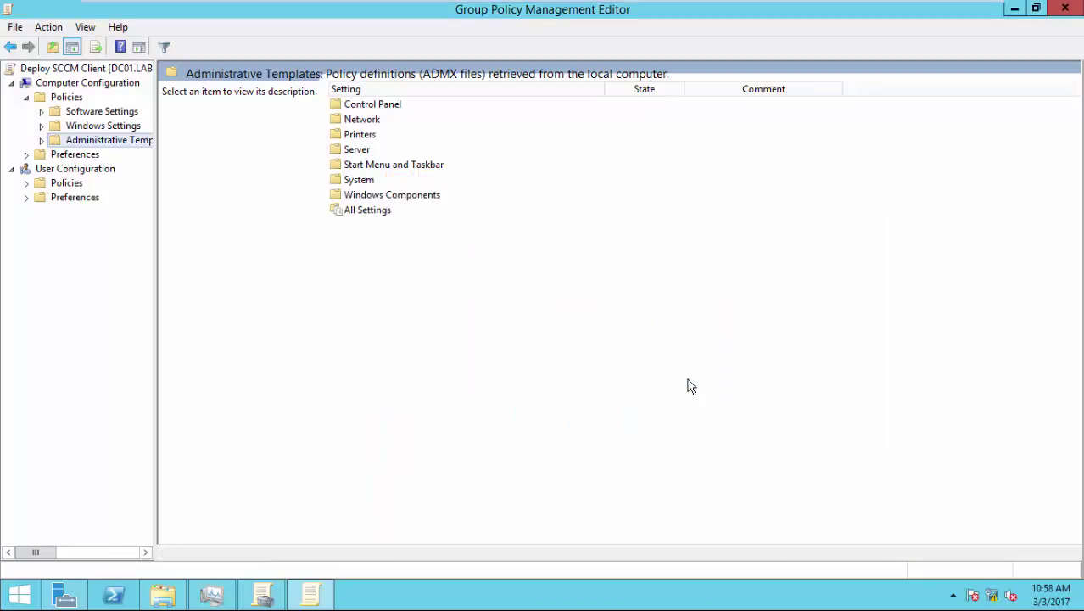
pyautogui.click(414, 213)
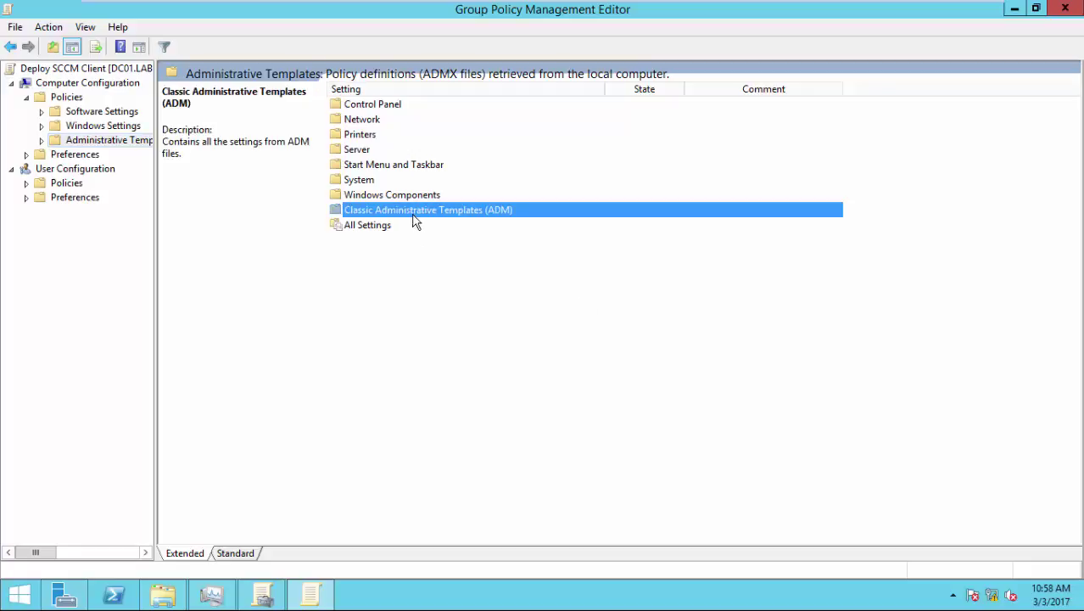
# - Open the Site Assignment policy under Classic Administrative Templates > Configuration Manager > Configuration Manager Client
pyautogui.doubleClick(425, 217)
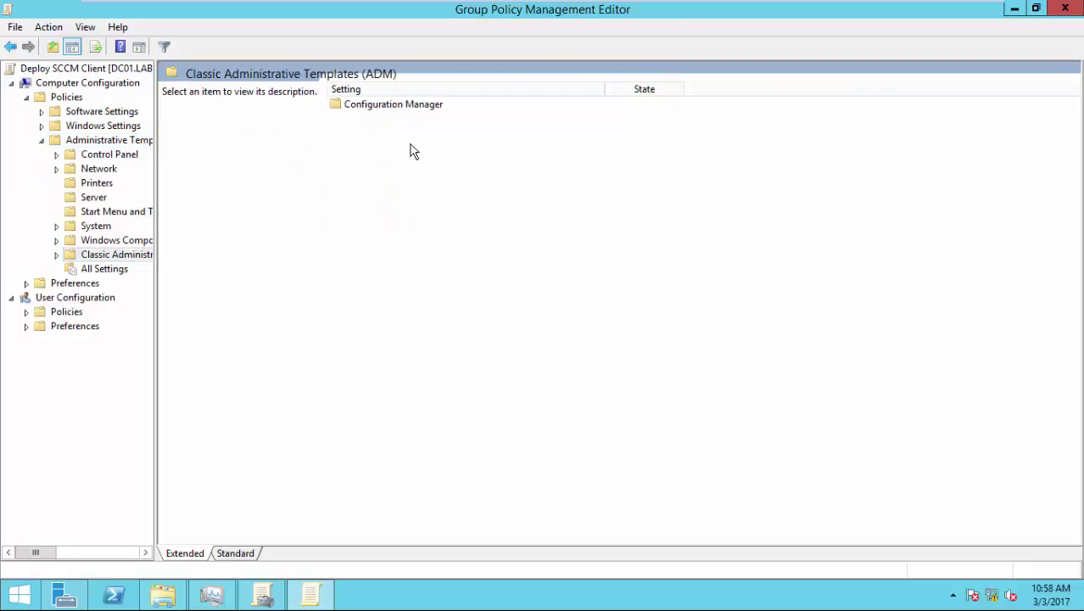
pyautogui.click(409, 109)
pyautogui.doubleClick(409, 108)
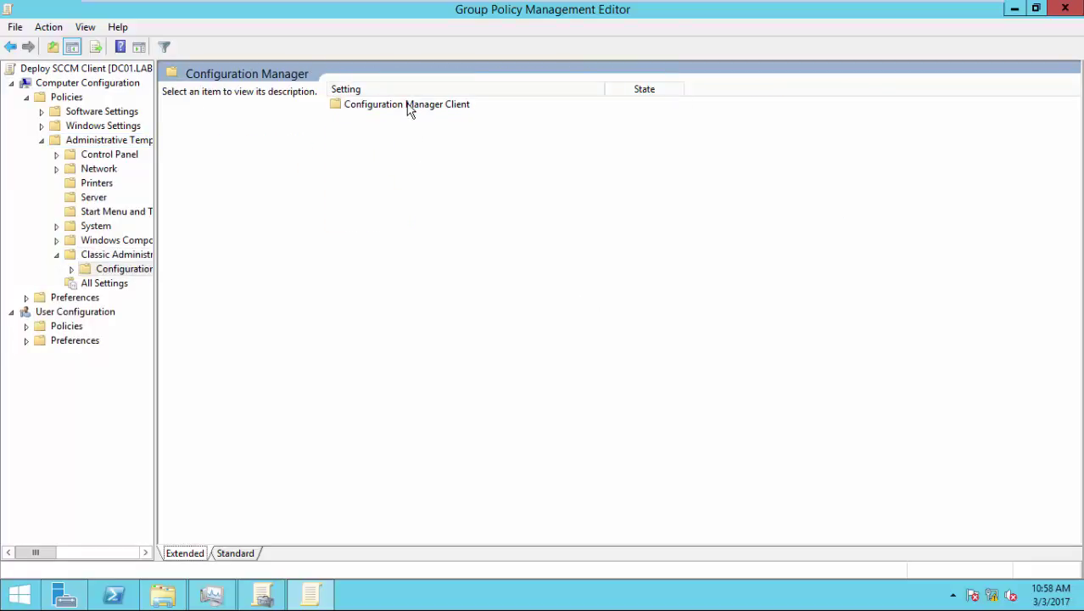
pyautogui.doubleClick(409, 109)
pyautogui.click(411, 108)
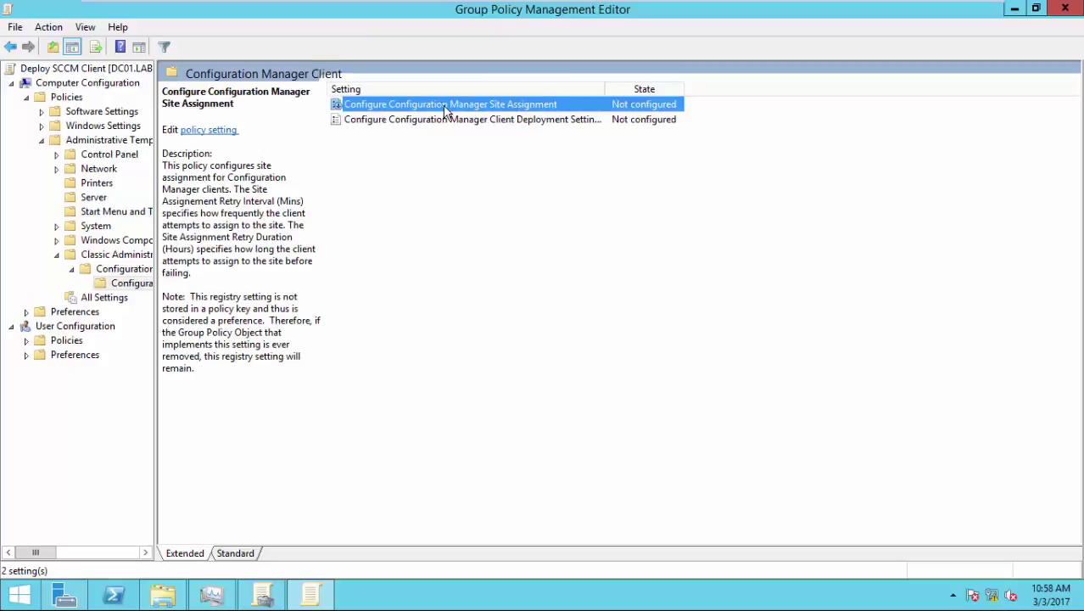
pyautogui.doubleClick(413, 107)
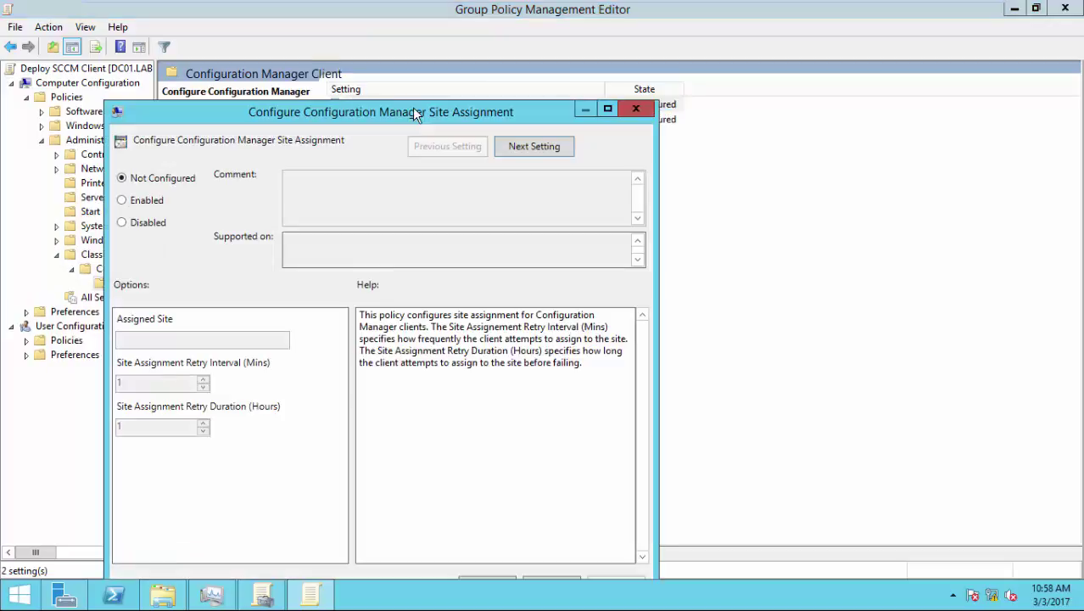
# - Enable Site Assignment with LAB as the assigned site, apply, and confirm with OK
pyautogui.click(155, 203)
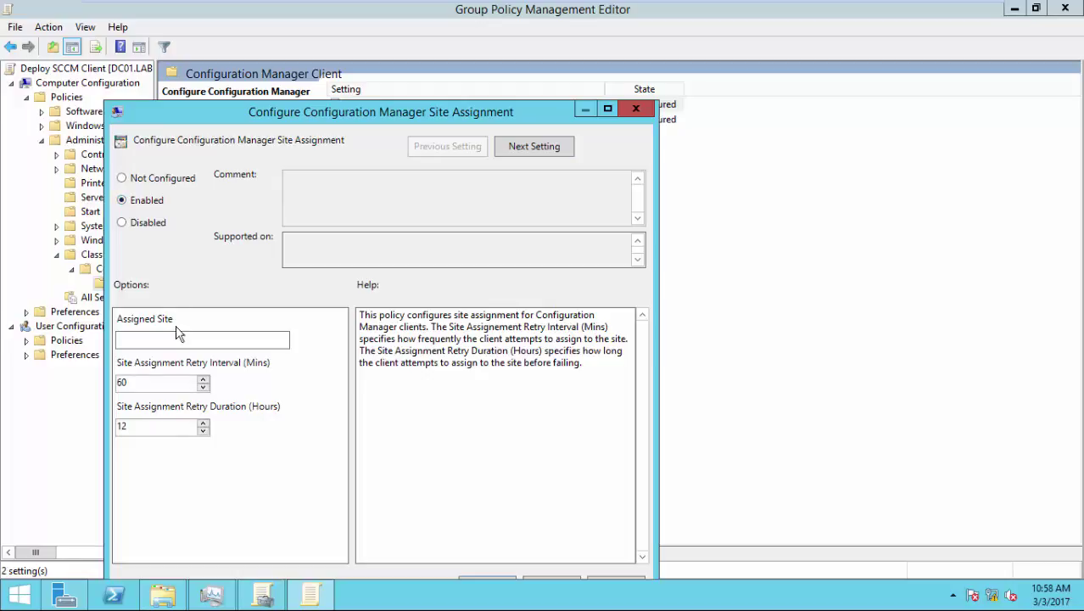
pyautogui.click(177, 337)
pyautogui.write('LAB')
pyautogui.moveTo(363, 111); pyautogui.dragTo(412, 58)
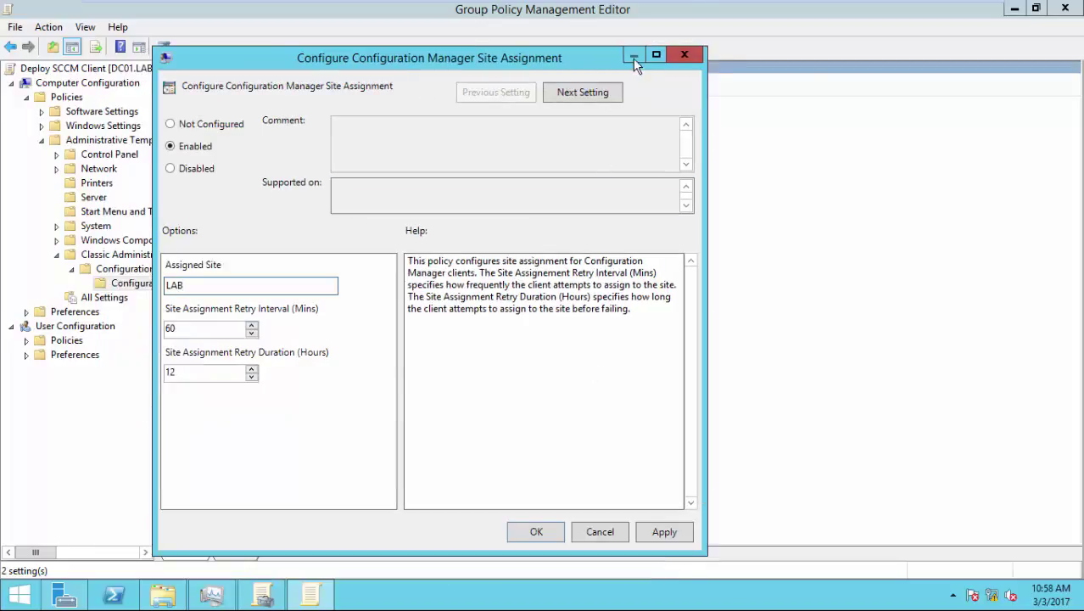
pyautogui.click(649, 537)
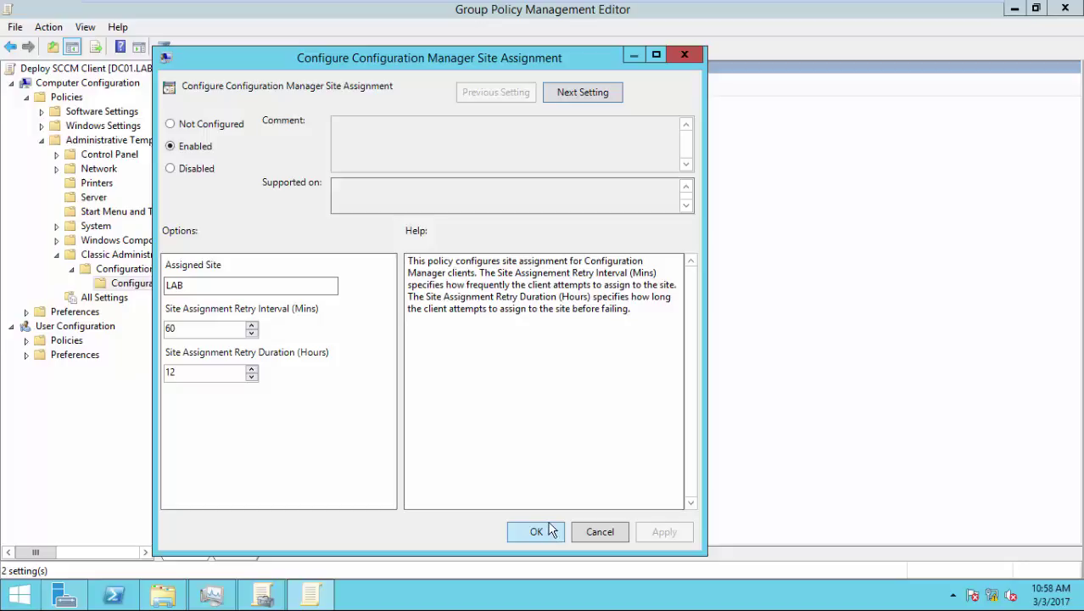
pyautogui.click(182, 284)
pyautogui.moveTo(180, 284); pyautogui.dragTo(142, 284)
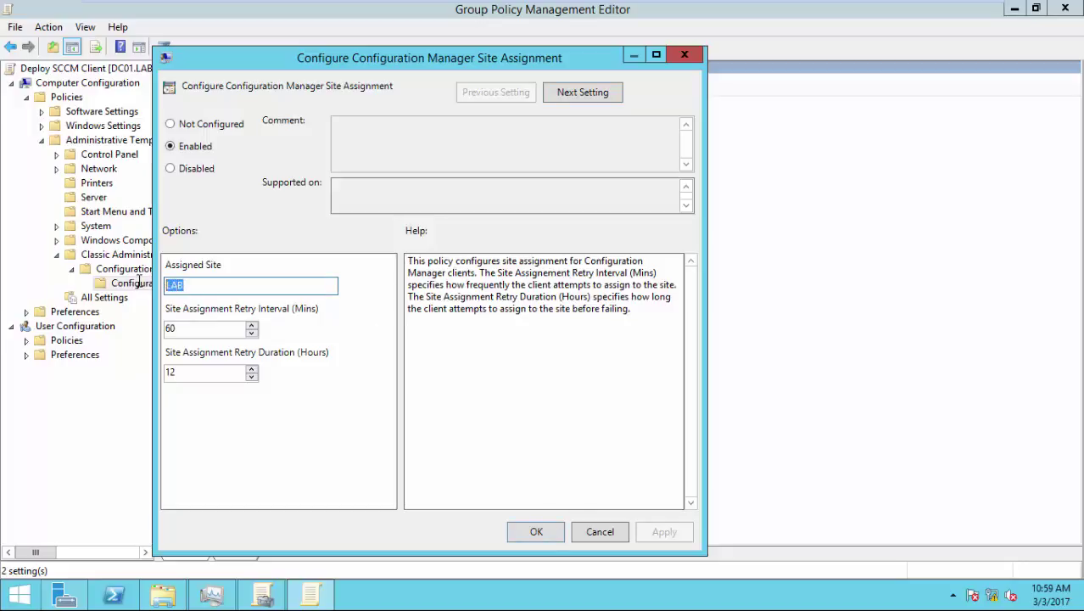
pyautogui.click(544, 535)
# - Enable the Client Deployment Settings policy and place the cursor in its CCMSetup field
pyautogui.click(521, 126)
pyautogui.doubleClick(522, 126)
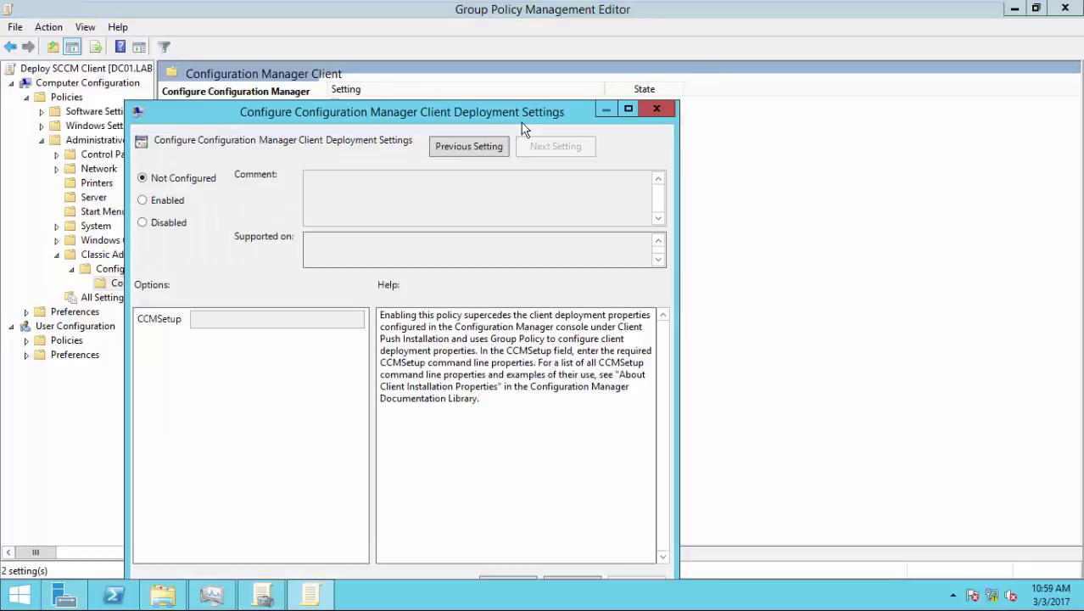
pyautogui.moveTo(518, 110); pyautogui.dragTo(611, 41)
pyautogui.click(260, 136)
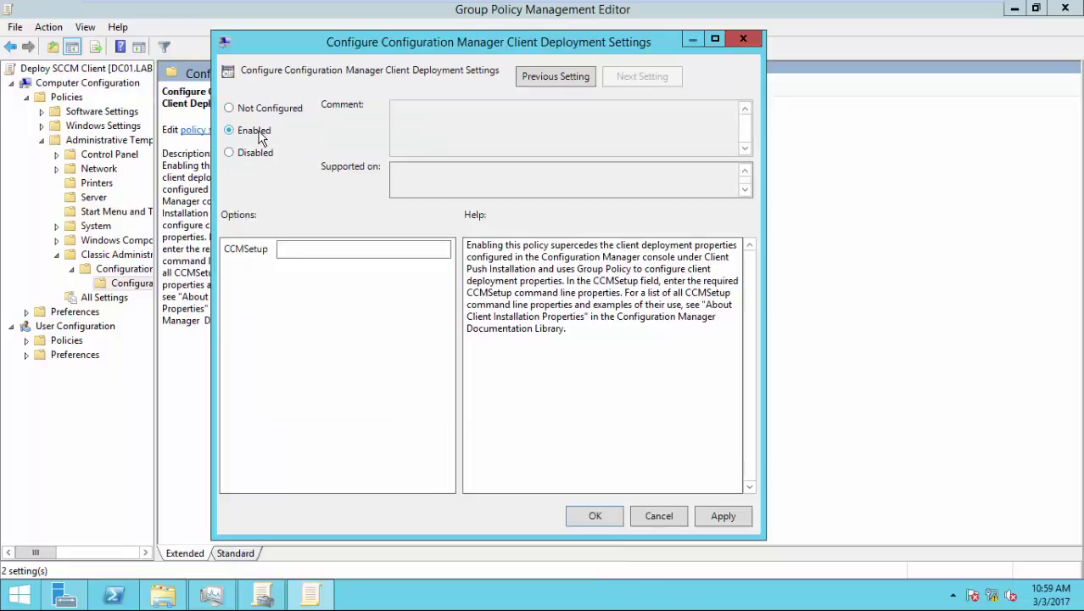
pyautogui.click(349, 247)
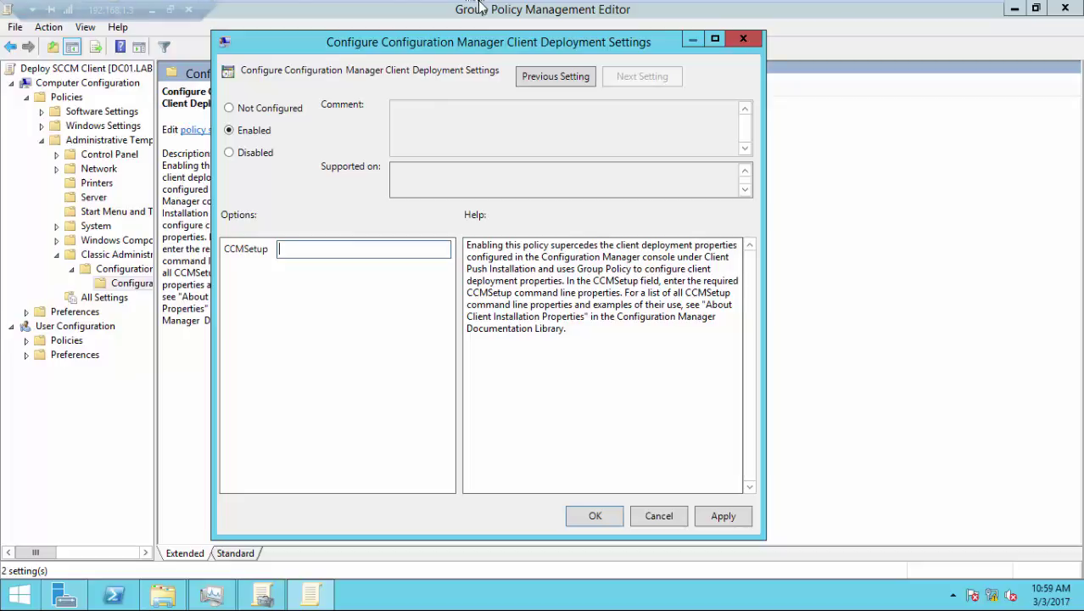
pyautogui.moveTo(480, 9)
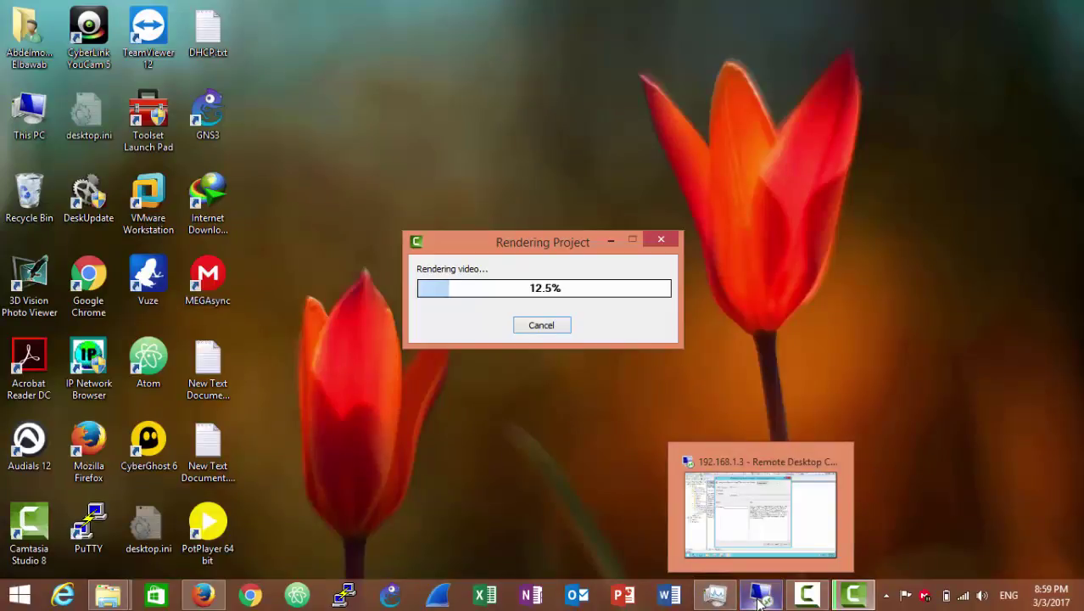
# - Scroll the TechNet article to the CCMSetup example command and inspect its properties
pyautogui.click(806, 593)
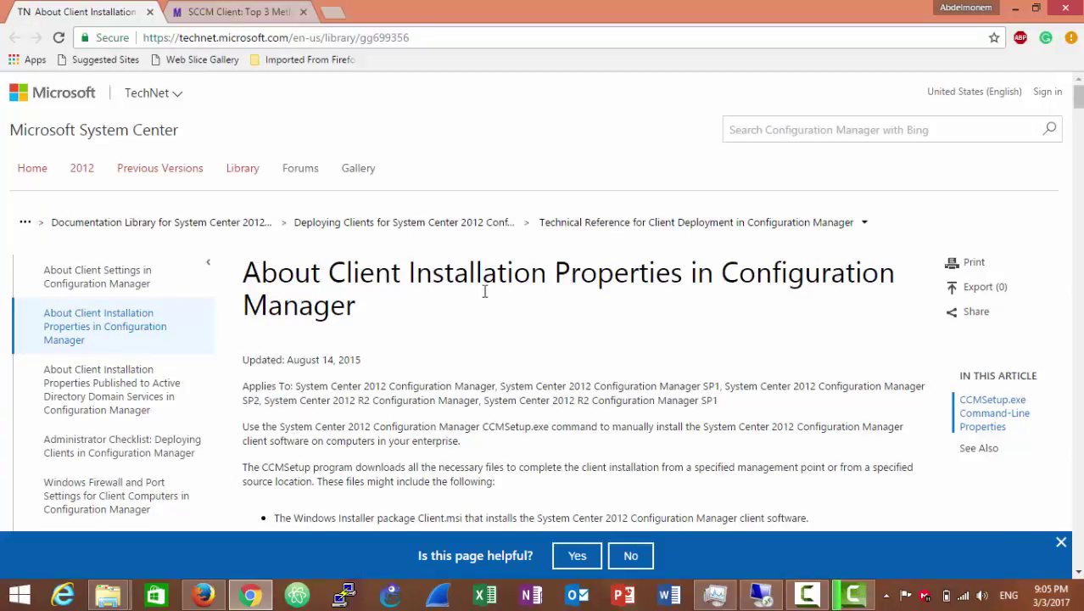
pyautogui.scroll(-5, 484, 291)
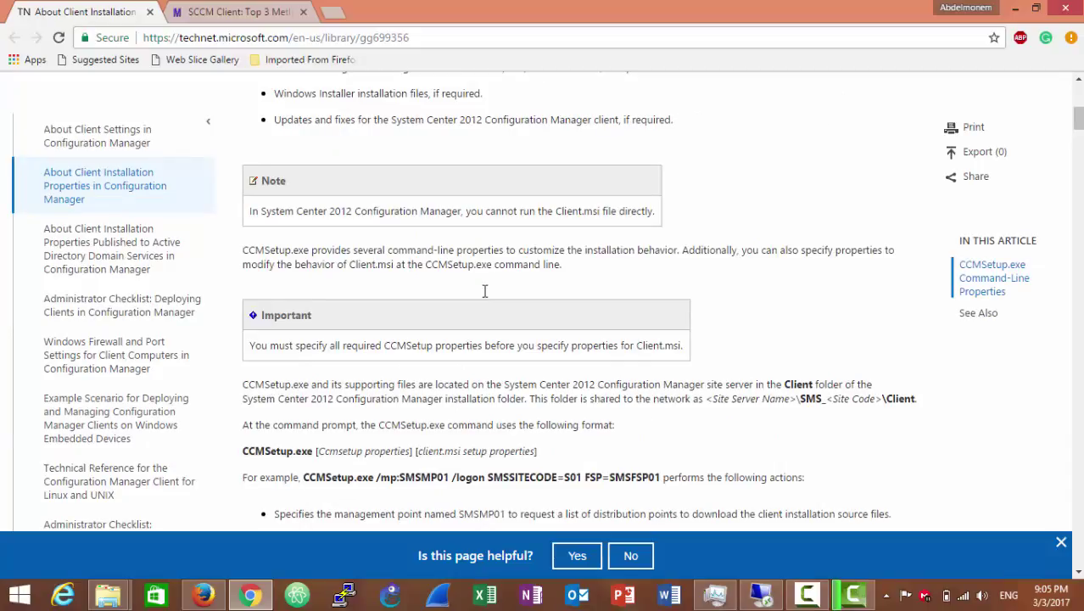
pyautogui.scroll(-3, 485, 290)
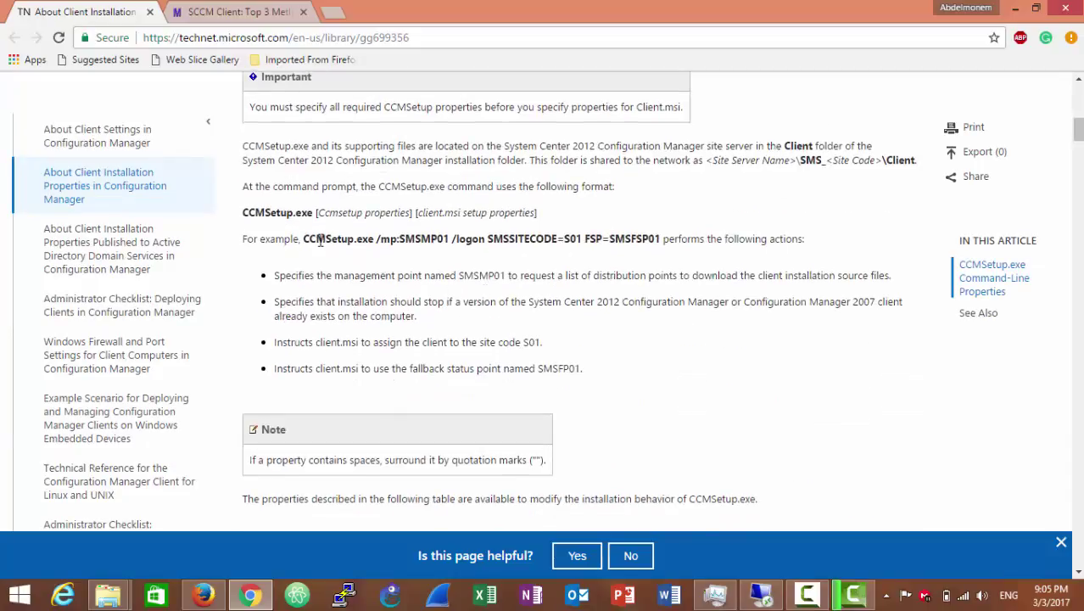
pyautogui.moveTo(305, 239); pyautogui.dragTo(583, 240)
pyautogui.click(377, 238)
pyautogui.click(488, 239)
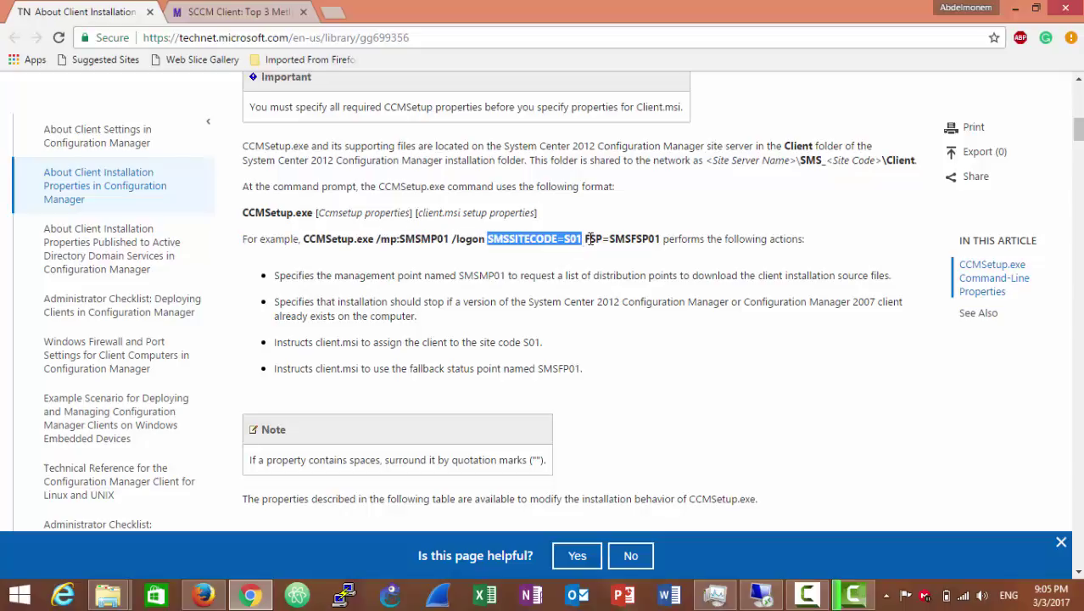
pyautogui.click(586, 239)
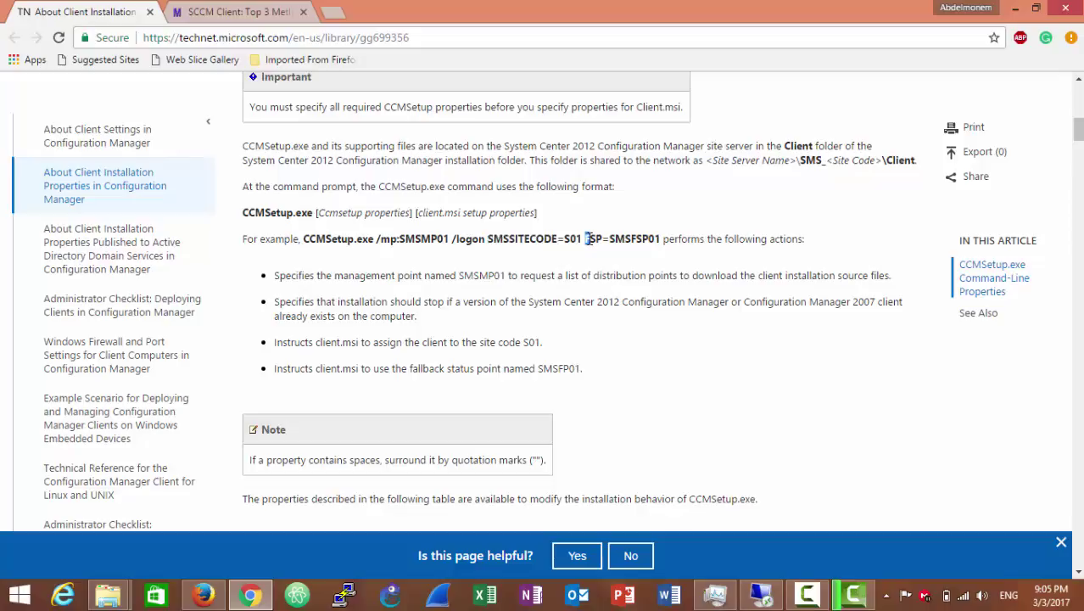
pyautogui.moveTo(586, 240); pyautogui.dragTo(660, 234)
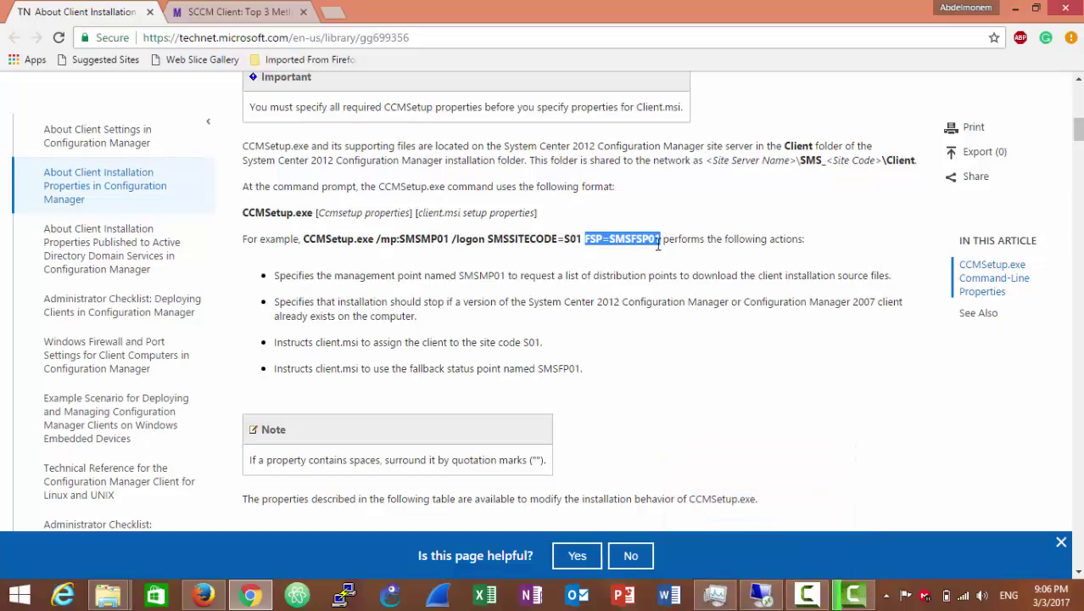
# - Copy the example properties 'mp:SMSMP01 /logon SMSSITECODE=S01 FSP=SMSFSP01'
pyautogui.moveTo(659, 241); pyautogui.dragTo(392, 241)
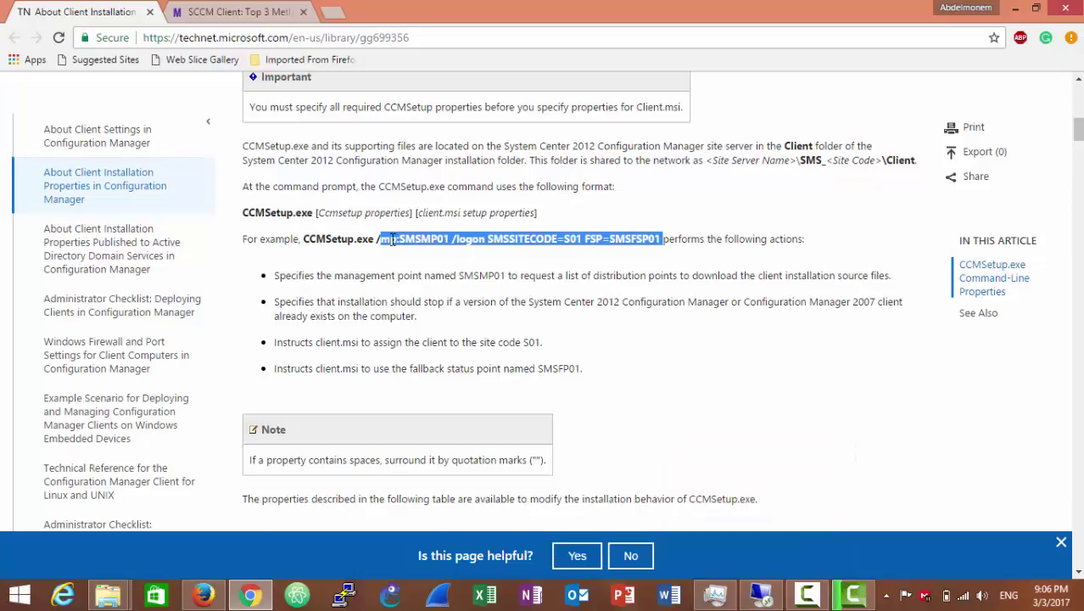
pyautogui.rightClick(392, 241)
pyautogui.click(414, 253)
pyautogui.click(758, 587)
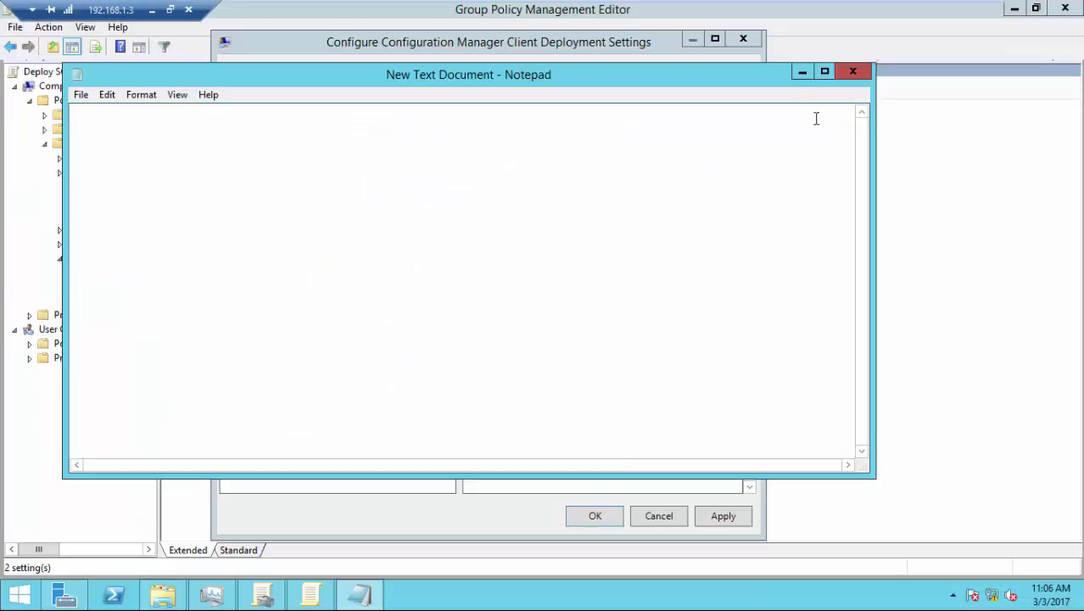
# - Minimize the empty Notepad and check the CCMSetup field's context menu, where Paste is unavailable
pyautogui.click(797, 73)
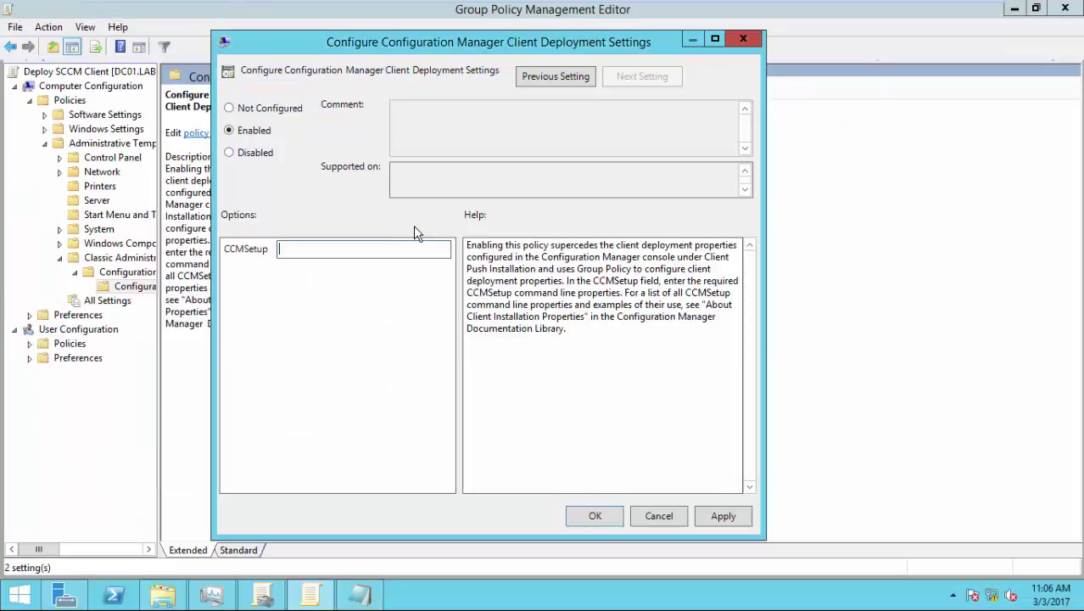
pyautogui.rightClick(312, 250)
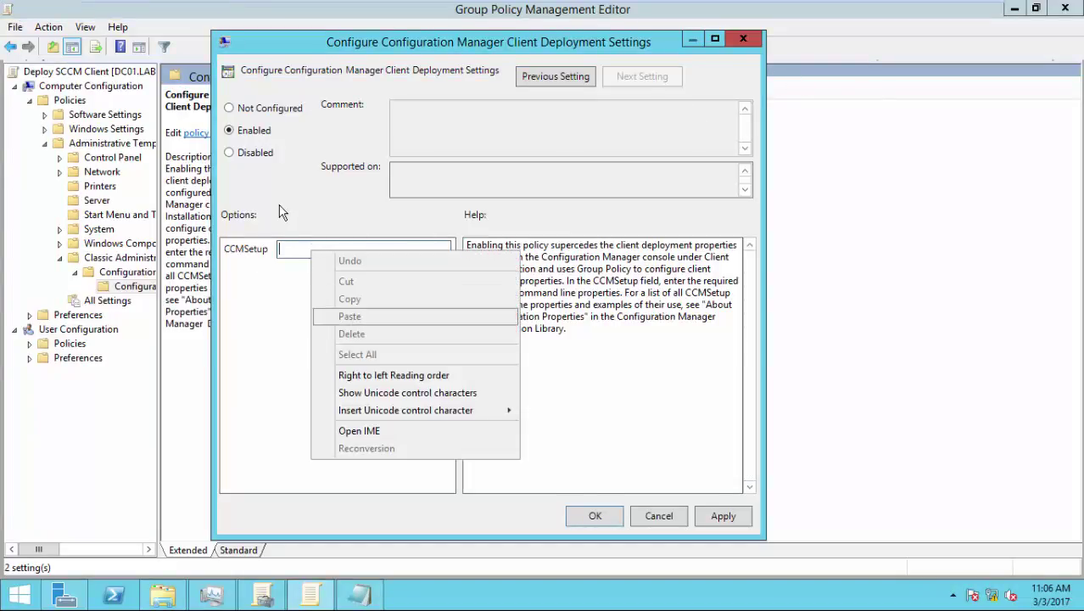
pyautogui.click(291, 248)
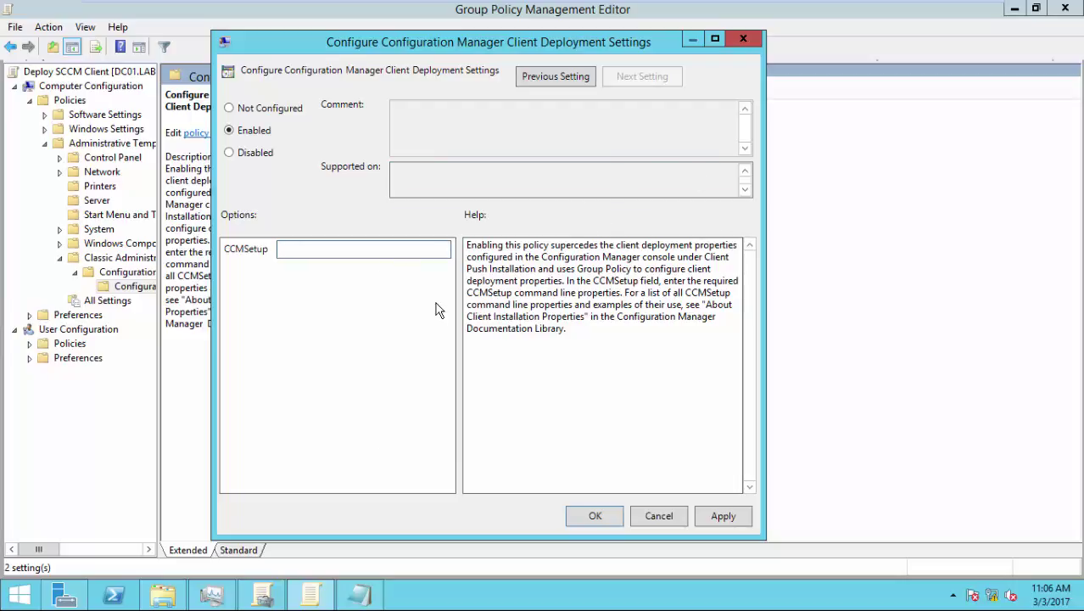
pyautogui.moveTo(560, 10)
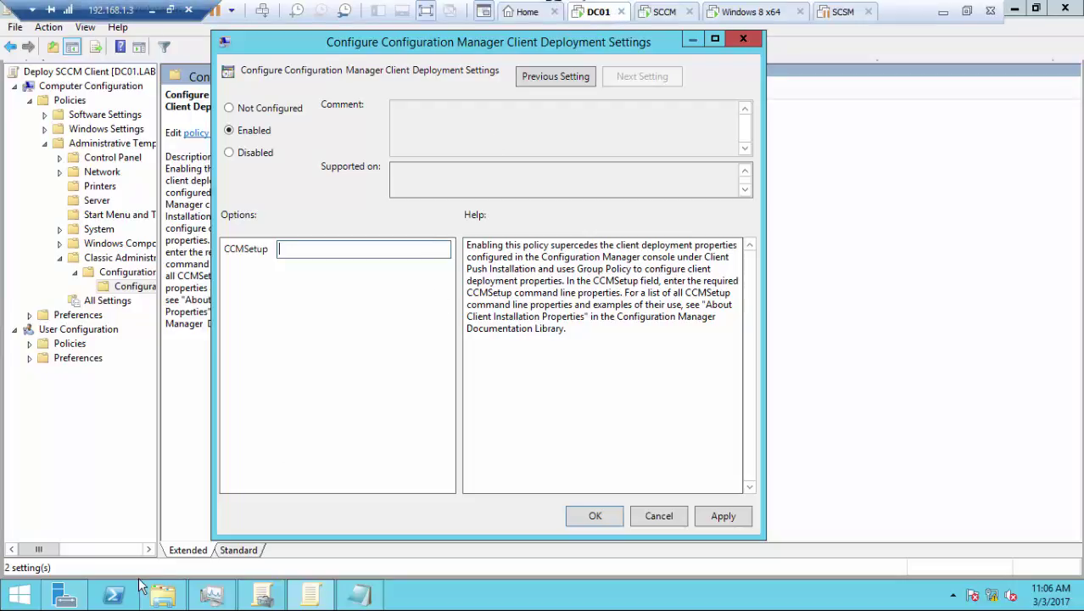
# - In Active Directory Users and Computers, open System > System Management and select SMS-MP-LAB-SCCM01.LAB.COM
pyautogui.click(64, 594)
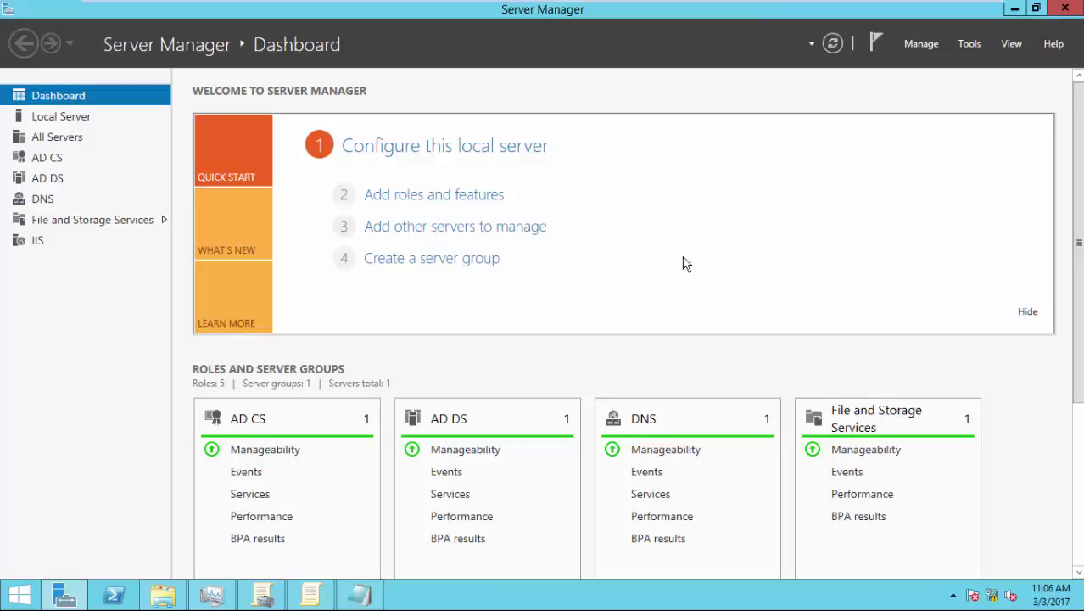
pyautogui.click(968, 46)
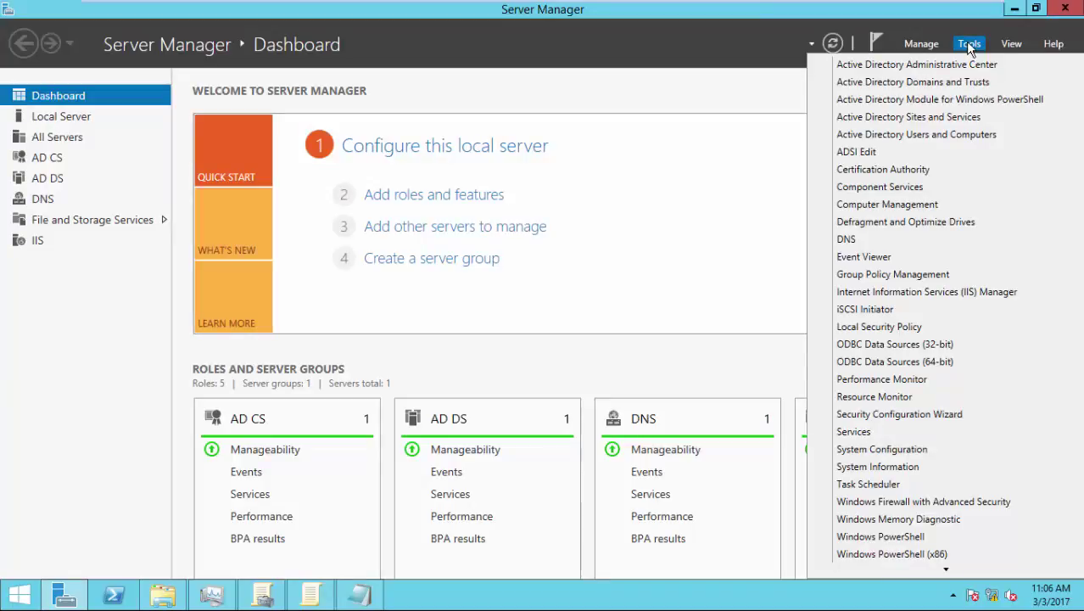
pyautogui.click(932, 135)
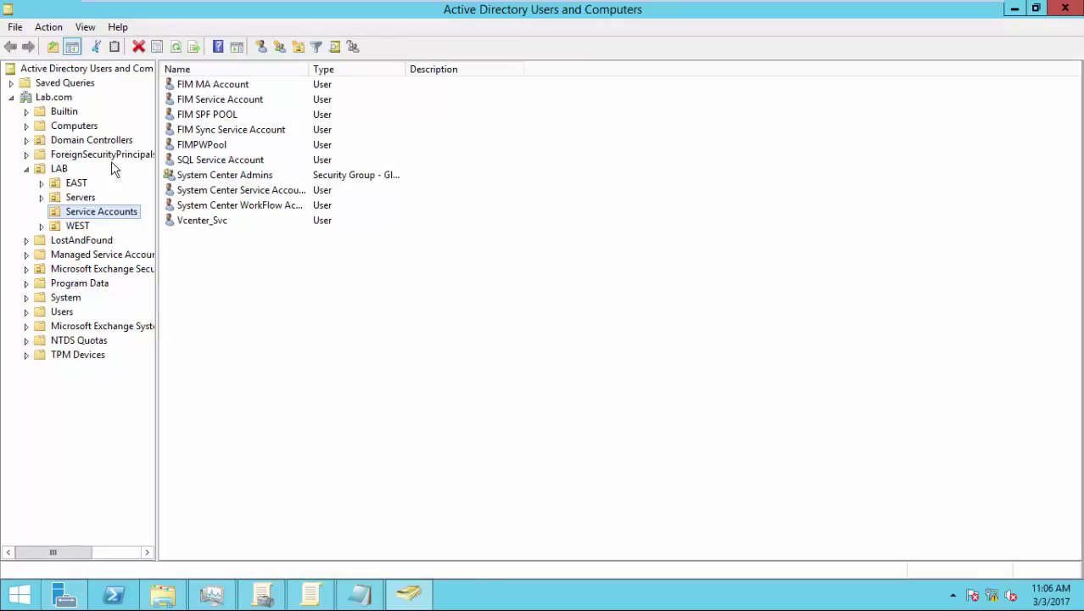
pyautogui.click(69, 296)
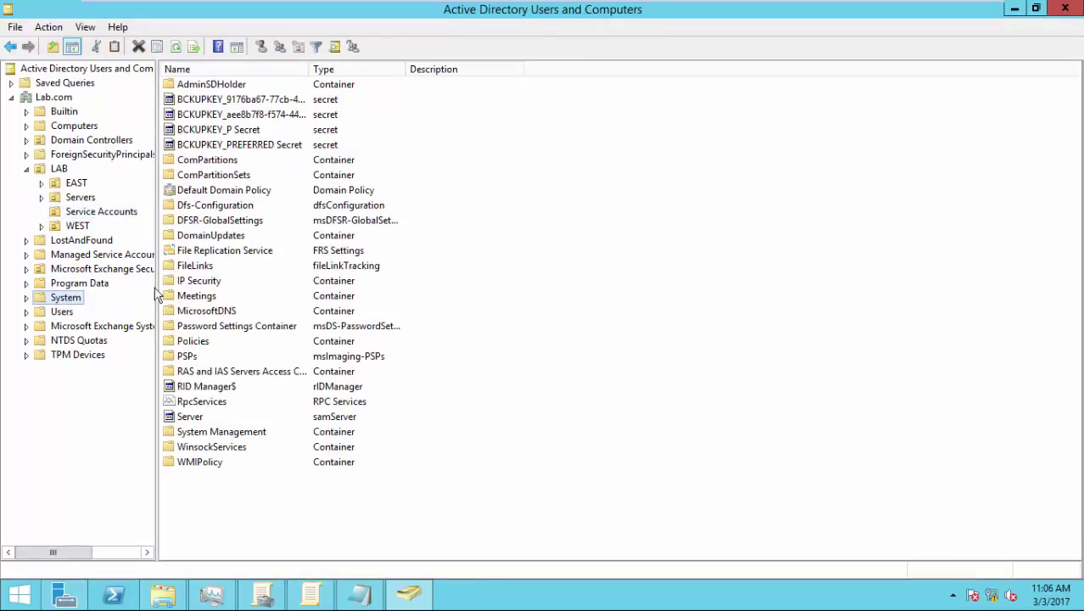
pyautogui.doubleClick(224, 433)
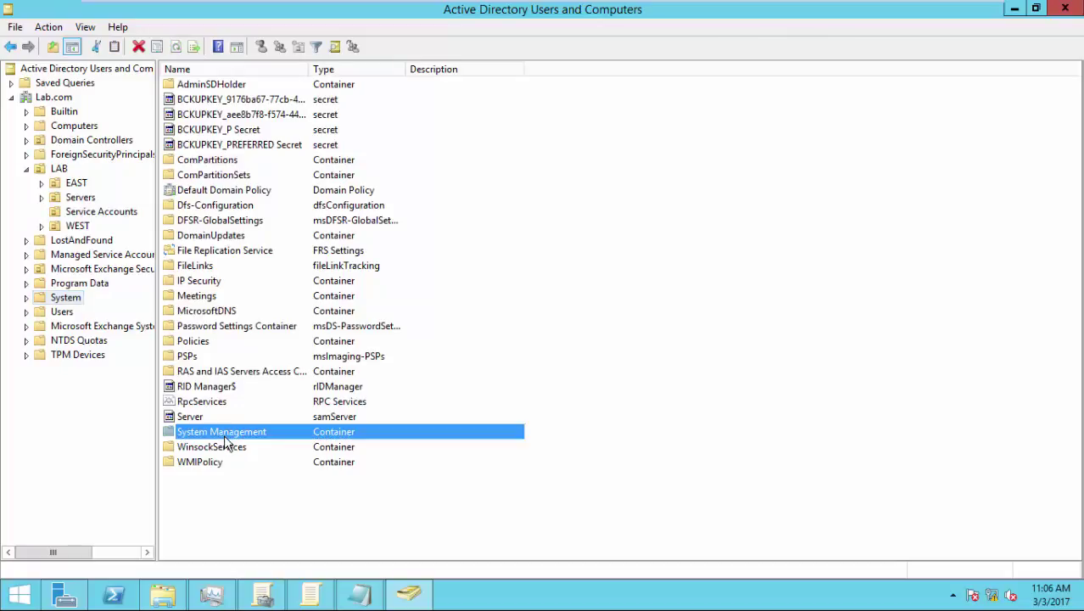
pyautogui.doubleClick(309, 68)
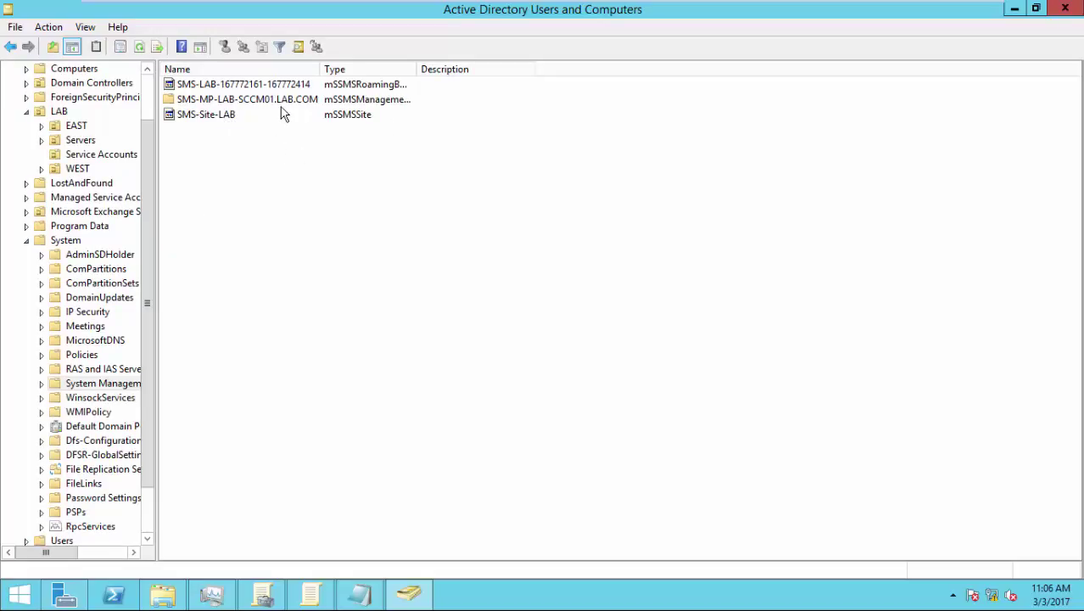
pyautogui.click(225, 103)
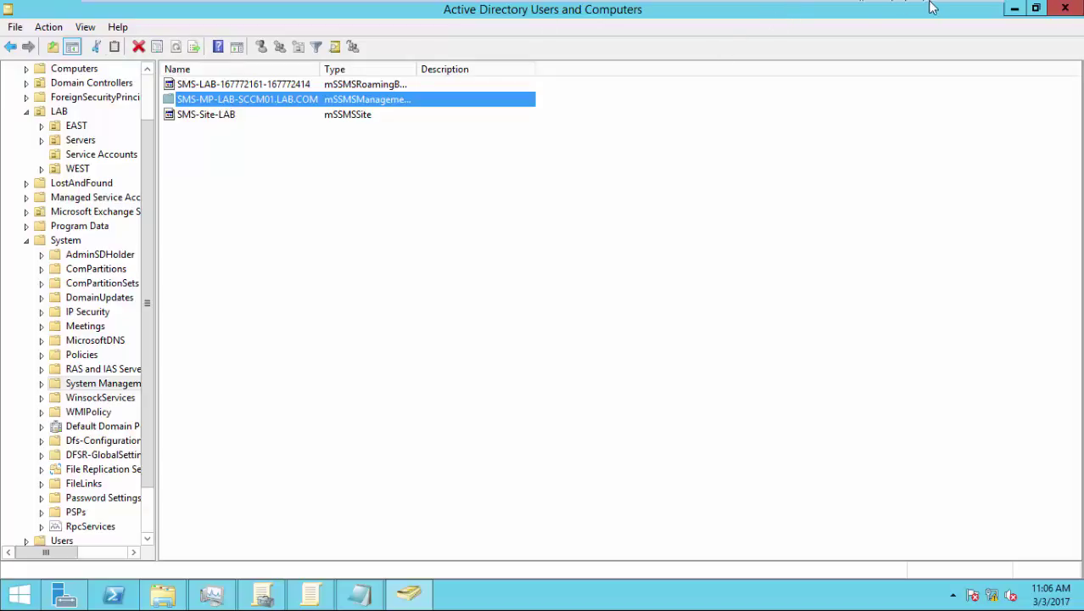
# - Return to the Client Deployment Settings dialog on DC01
pyautogui.moveTo(931, 3)
pyautogui.click(666, 12)
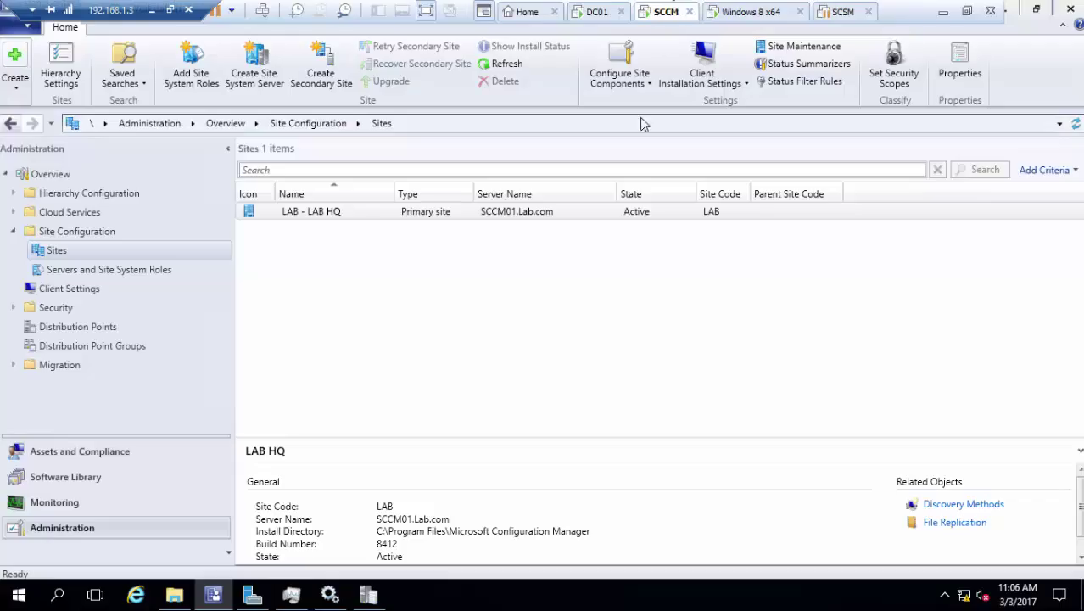
pyautogui.click(617, 9)
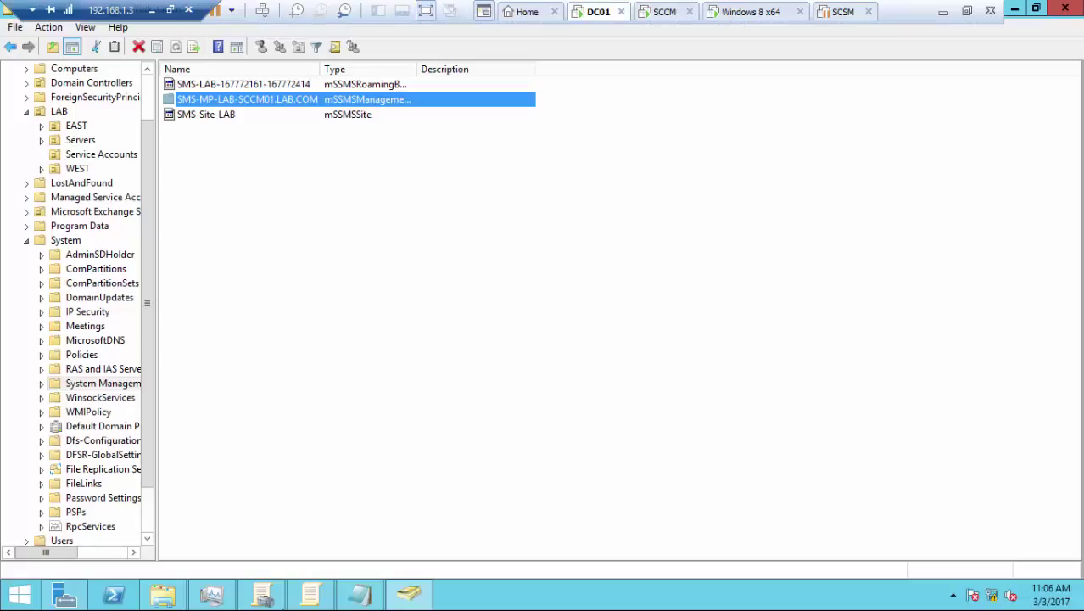
pyautogui.click(311, 594)
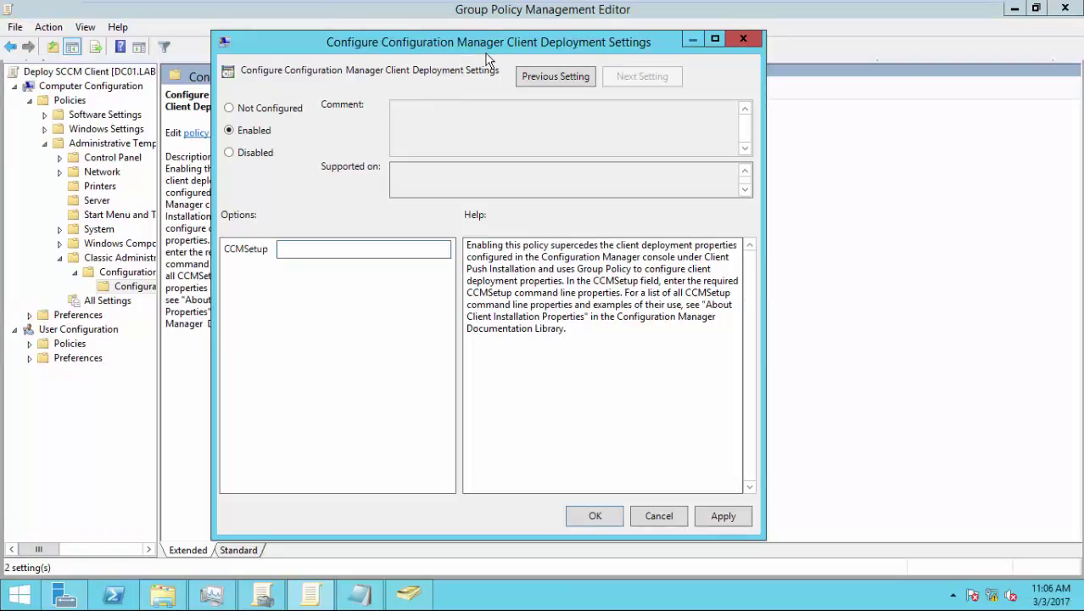
# - Set Client Deployment Settings to Not Configured and close it with OK
pyautogui.click(270, 110)
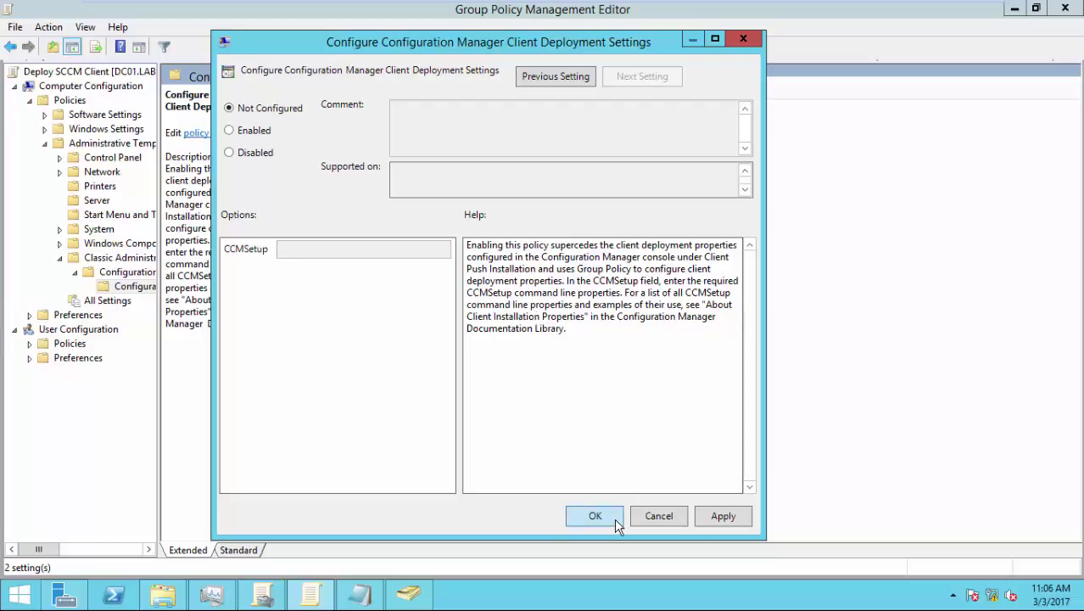
pyautogui.click(594, 516)
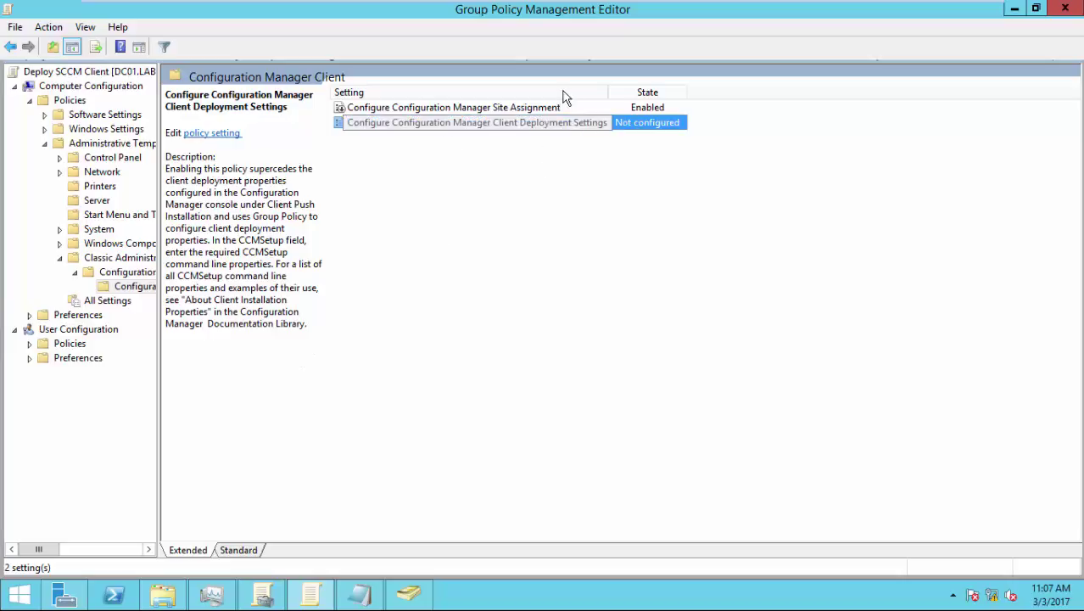
pyautogui.click(654, 9)
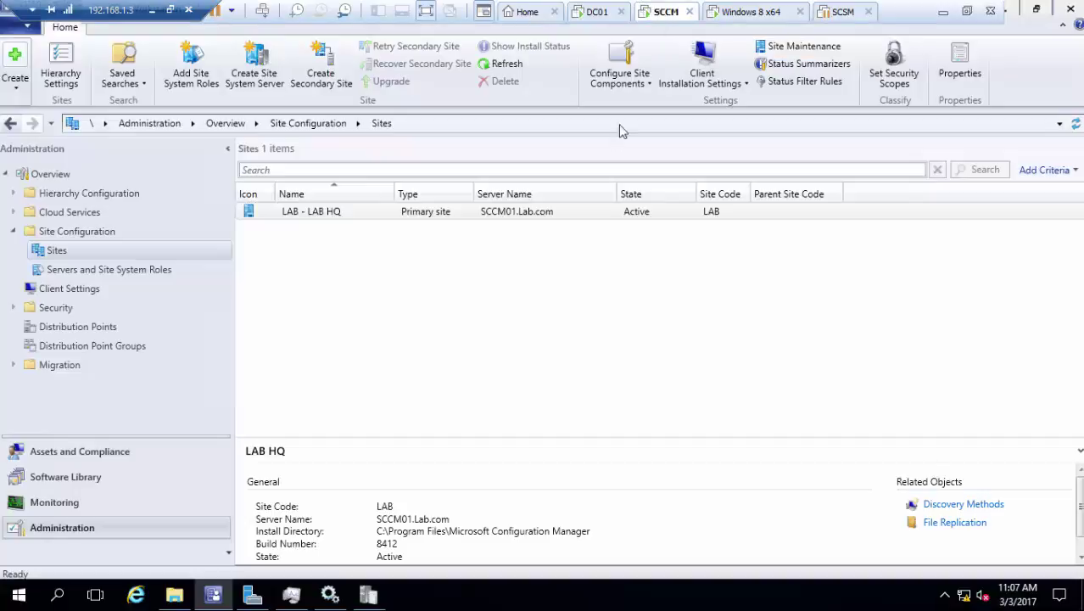
pyautogui.click(736, 82)
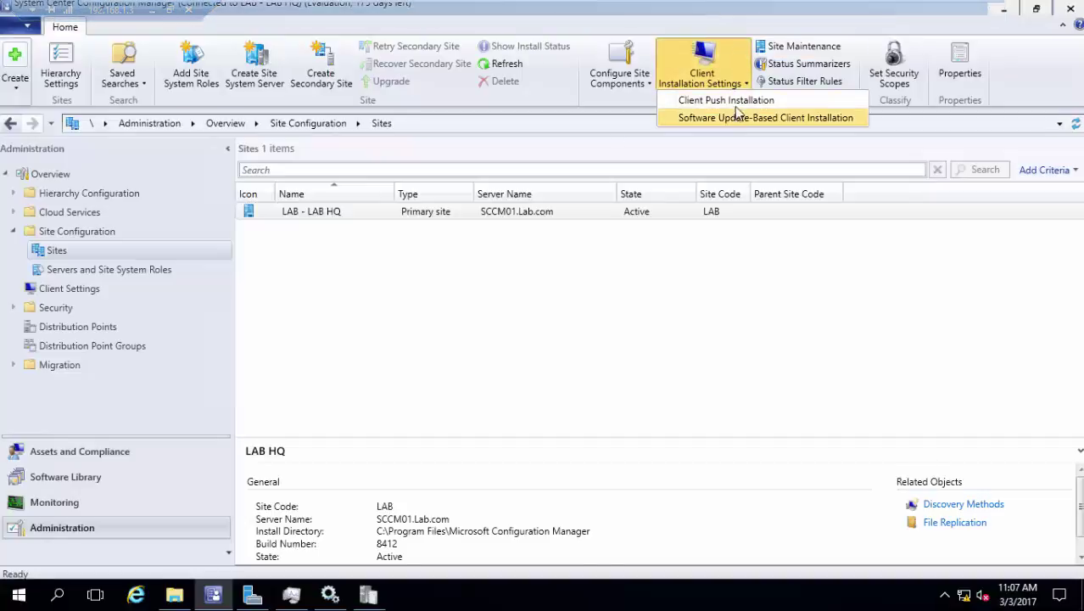
pyautogui.click(737, 102)
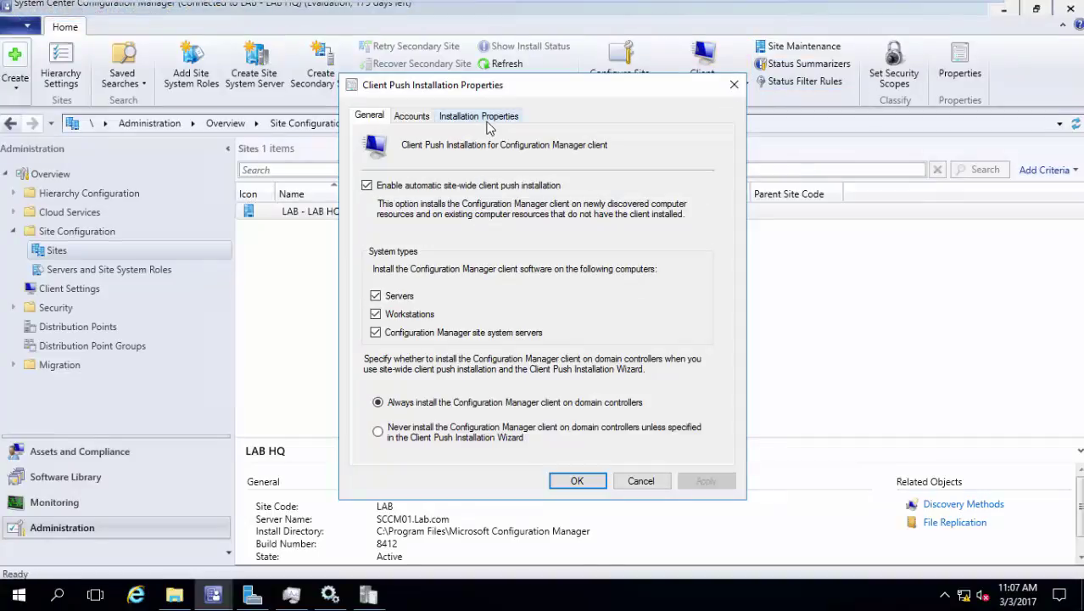
pyautogui.click(488, 119)
pyautogui.click(460, 221)
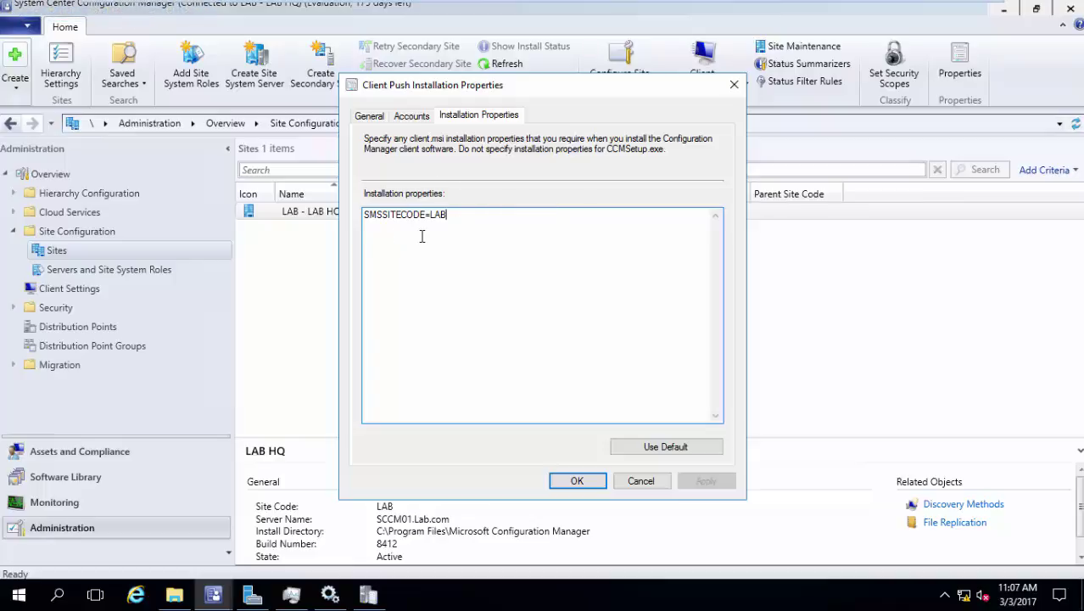
pyautogui.click(627, 481)
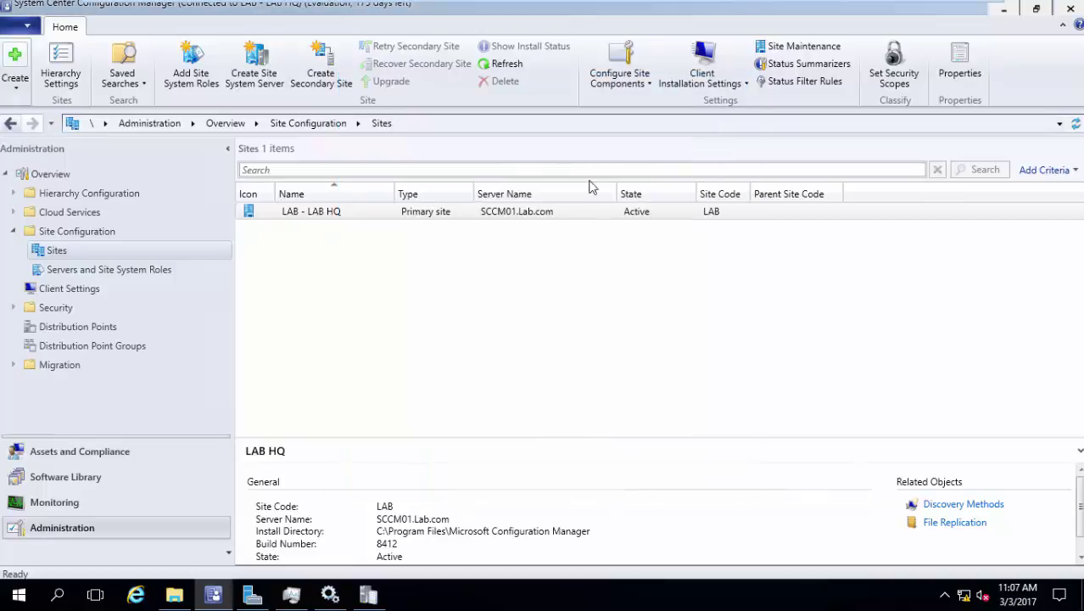
# - Copy ccmsetup.msi from Program Files\Microsoft Configuration Manager\bin\i386
pyautogui.click(598, 11)
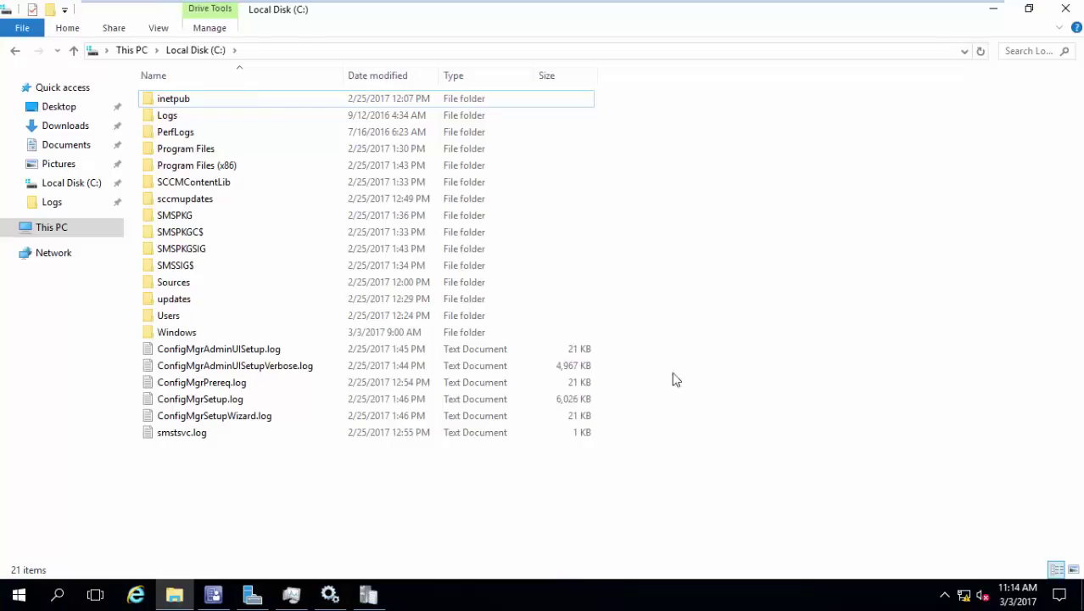
pyautogui.doubleClick(217, 153)
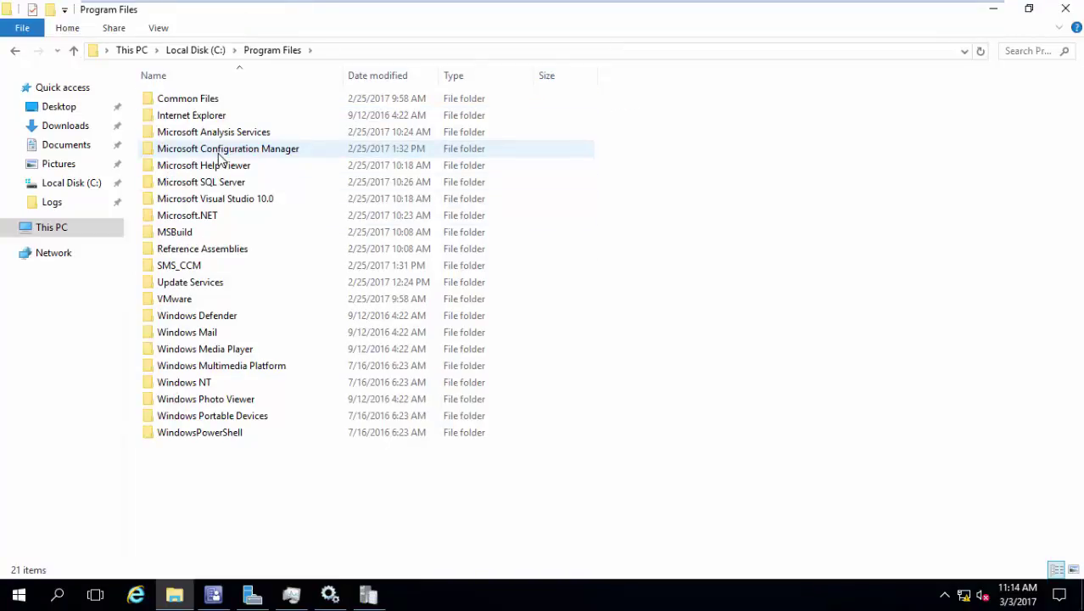
pyautogui.doubleClick(218, 151)
pyautogui.doubleClick(218, 154)
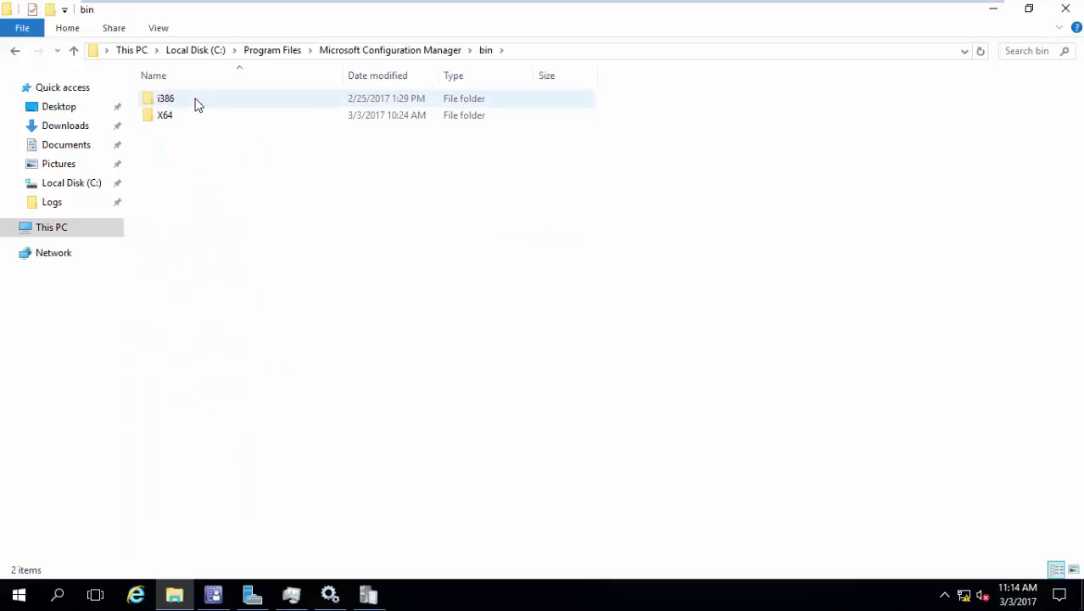
pyautogui.doubleClick(195, 102)
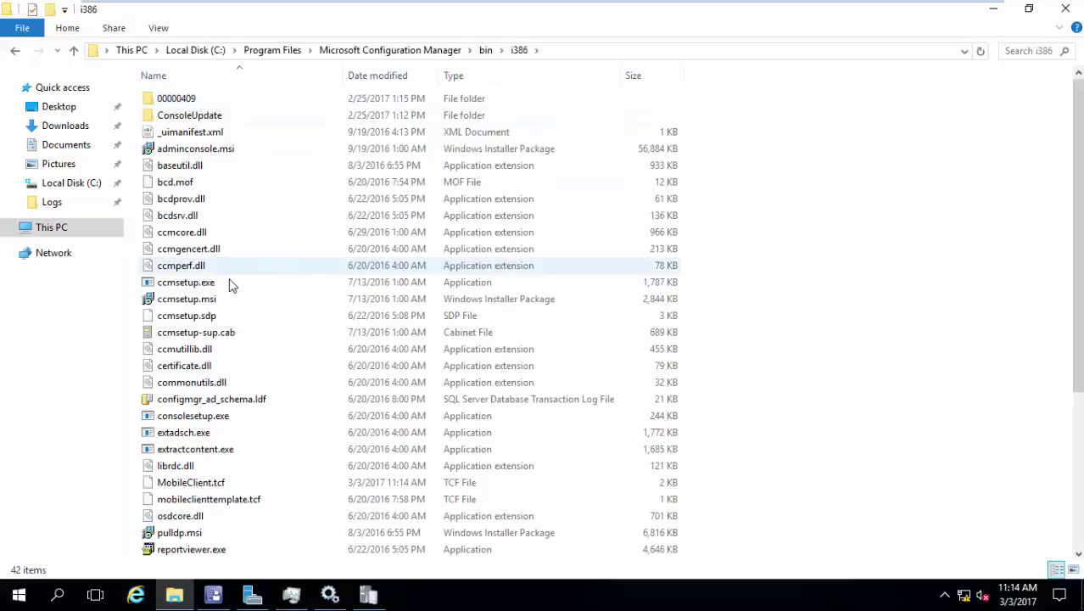
pyautogui.rightClick(230, 297)
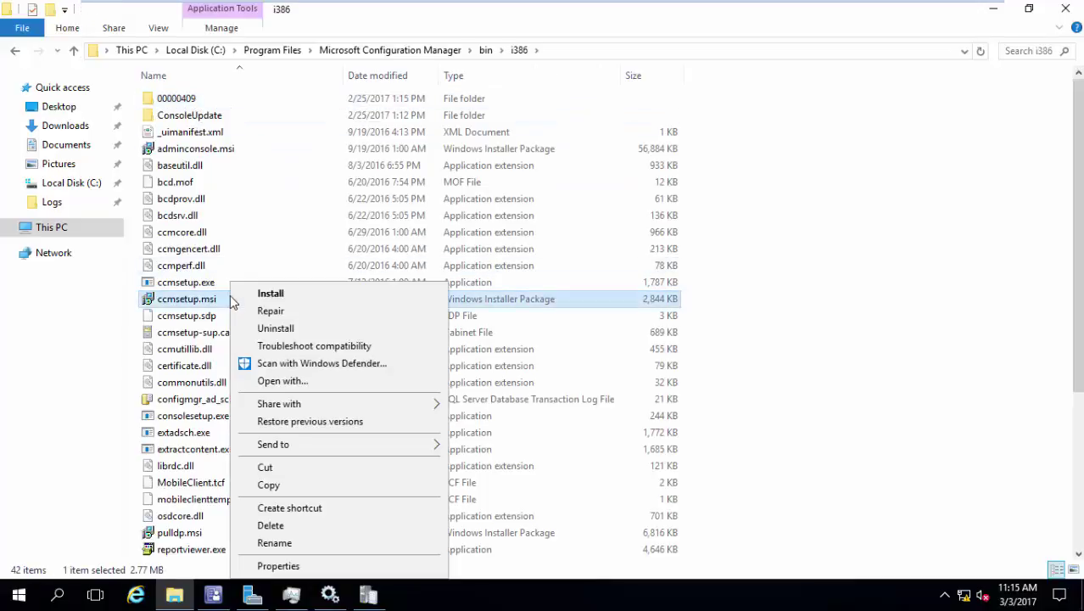
pyautogui.click(312, 486)
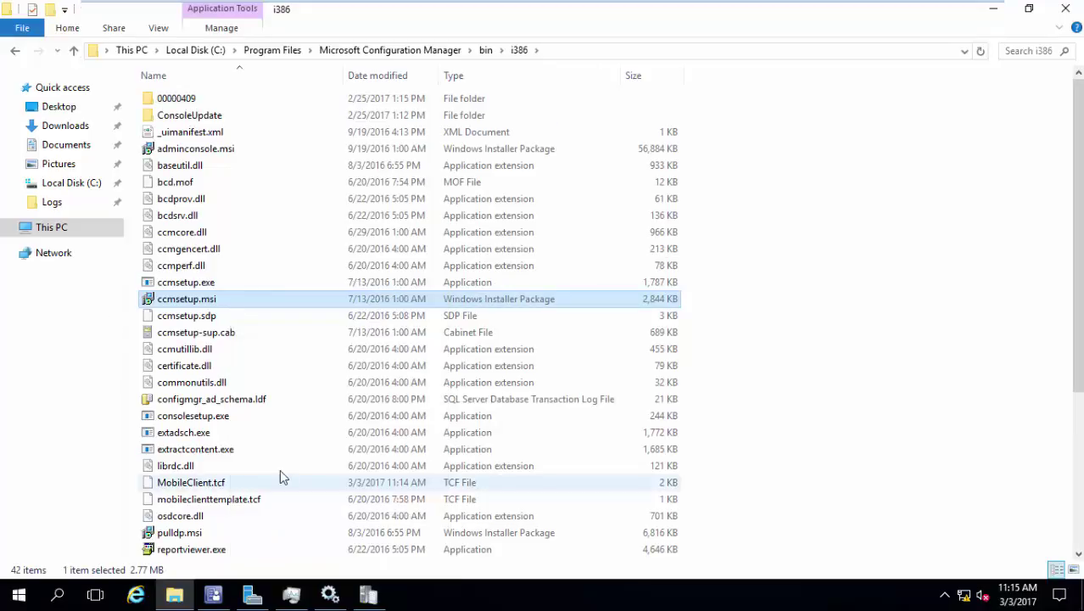
# - Create a new folder C:\Agent and paste ccmsetup.msi into it
pyautogui.click(89, 234)
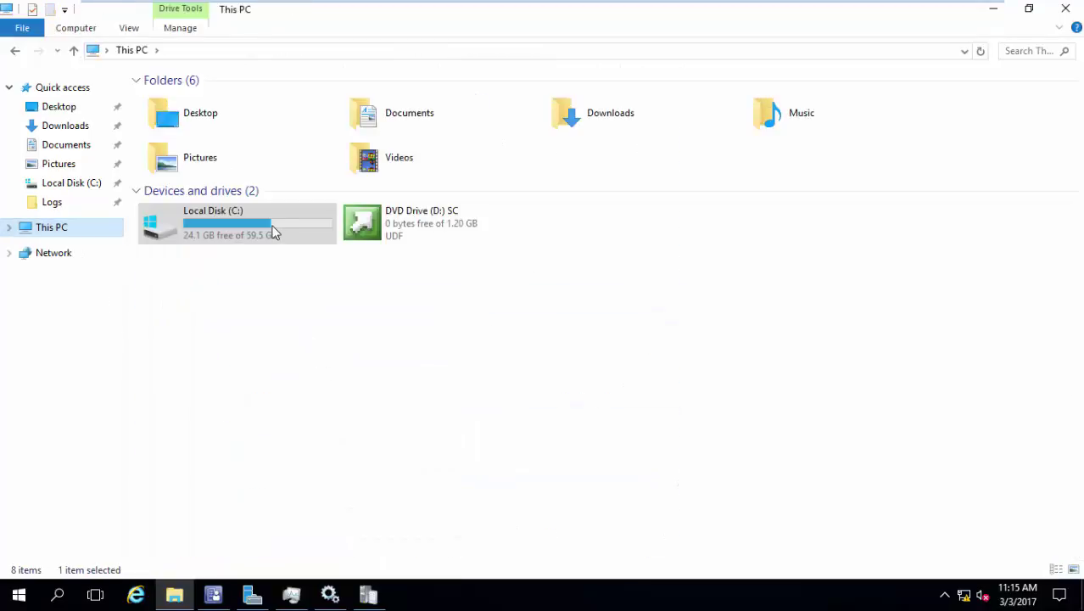
pyautogui.press('Return')
pyautogui.rightClick(225, 448)
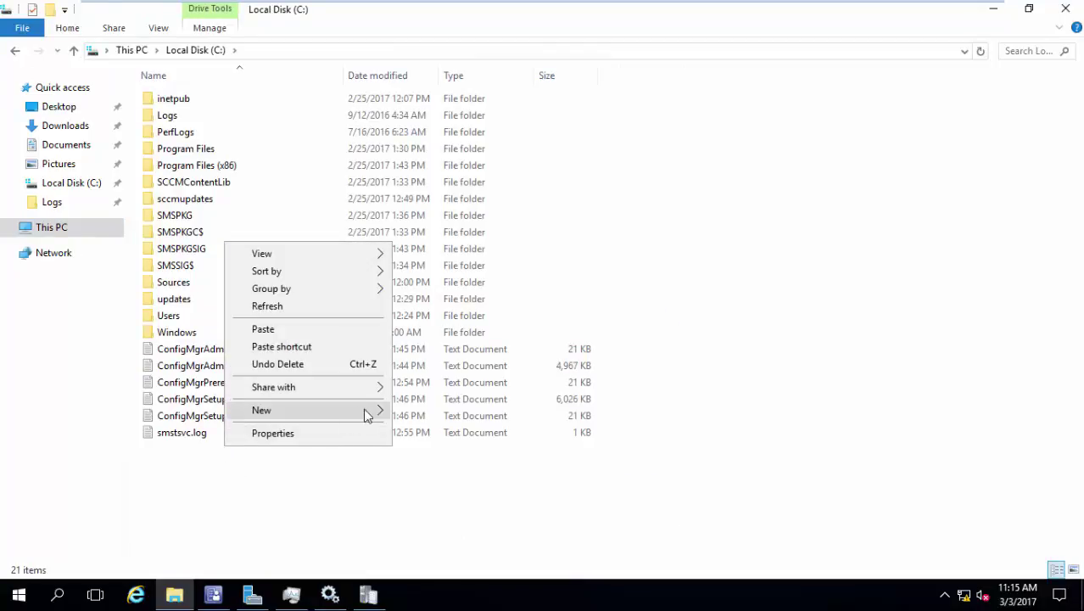
pyautogui.moveTo(365, 411)
pyautogui.click(472, 411)
pyautogui.write('A')
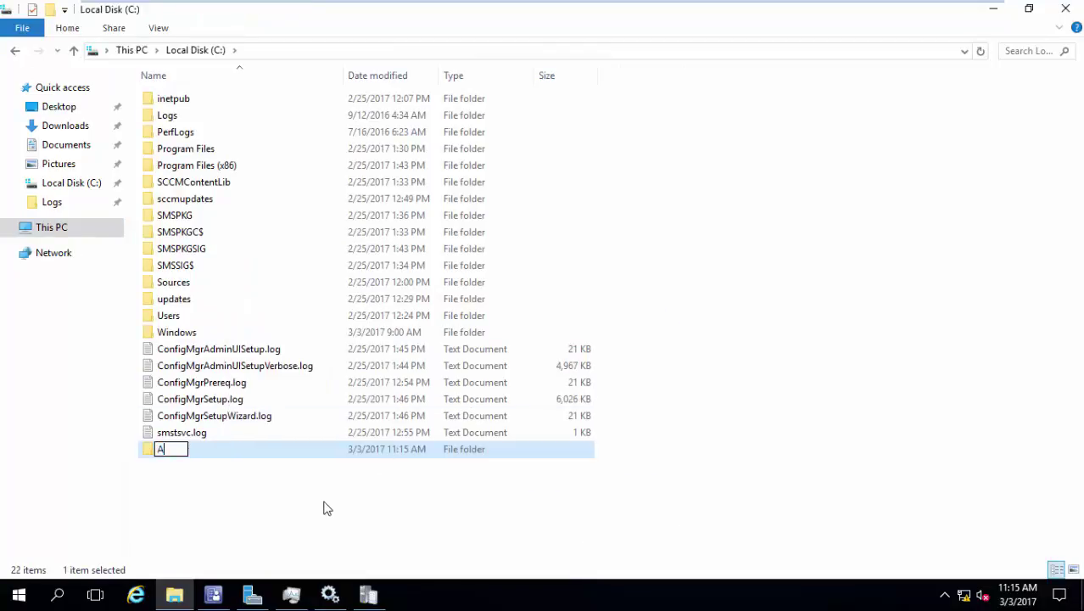
pyautogui.write('gent')
pyautogui.press('Return')
pyautogui.press('Return')
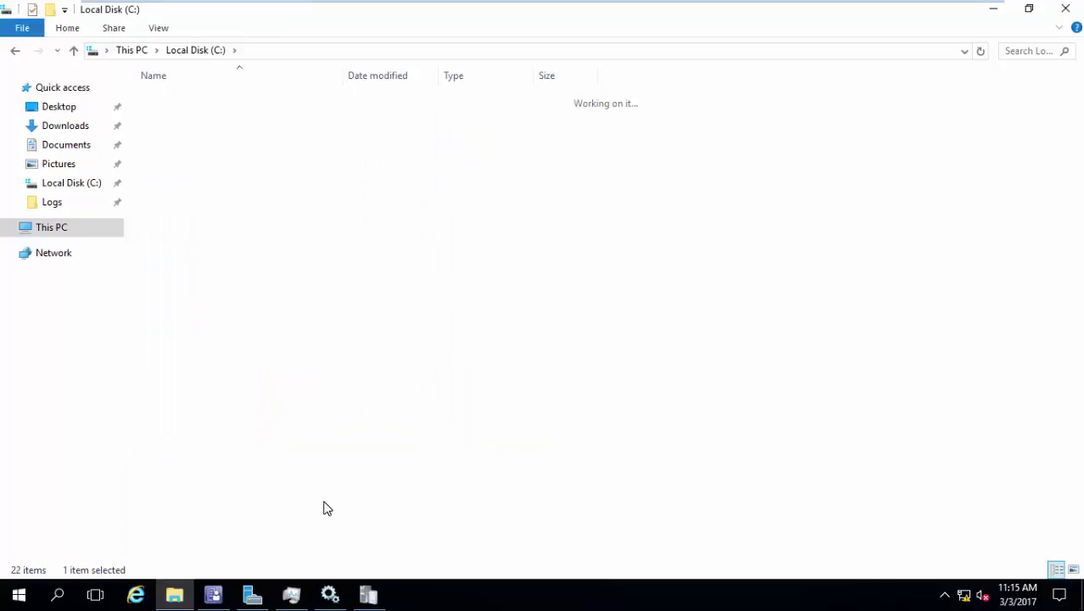
pyautogui.rightClick(323, 507)
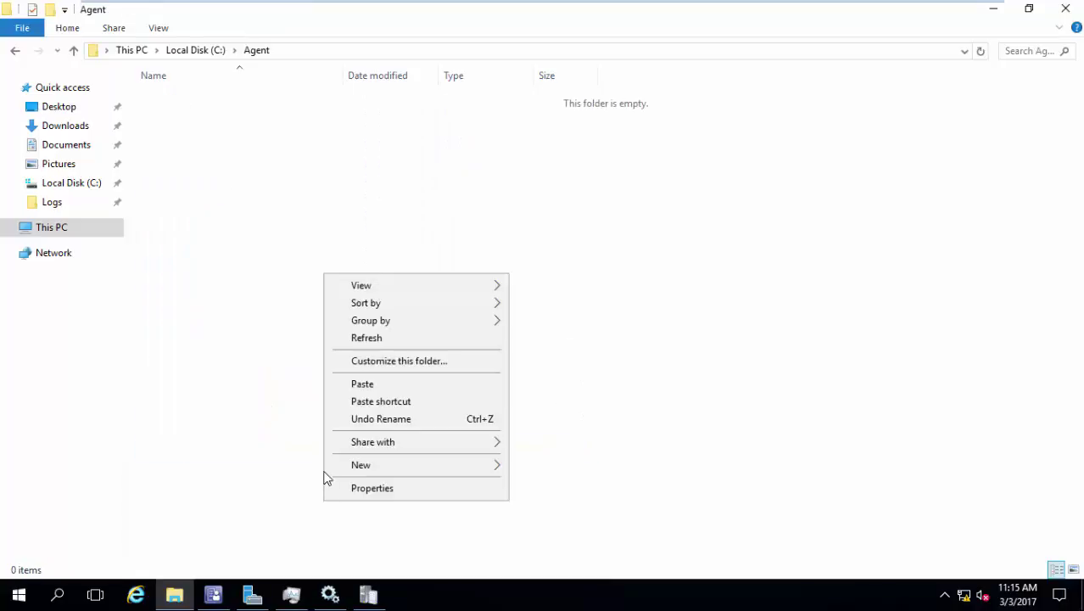
pyautogui.click(363, 384)
# - Share the Agent folder via Advanced Sharing, keeping Everyone read permission
pyautogui.rightClick(361, 386)
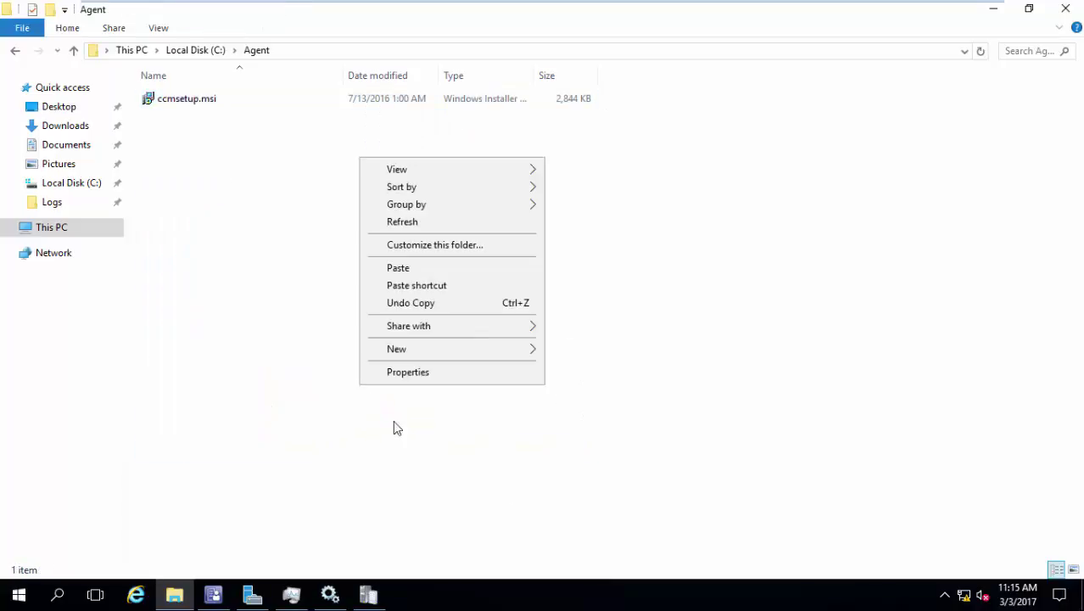
pyautogui.click(404, 378)
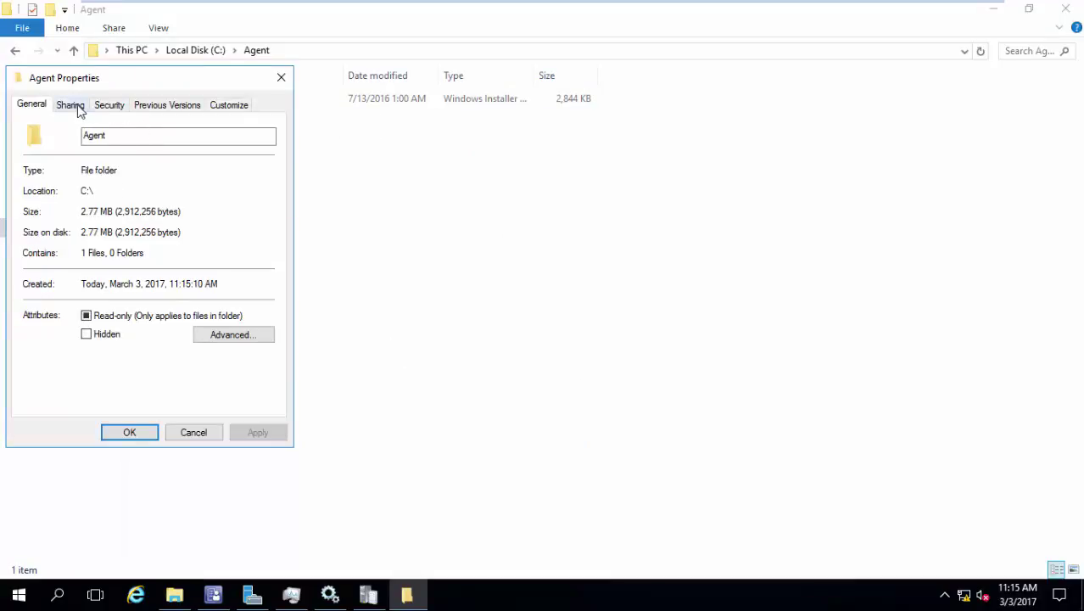
pyautogui.click(75, 107)
pyautogui.click(139, 301)
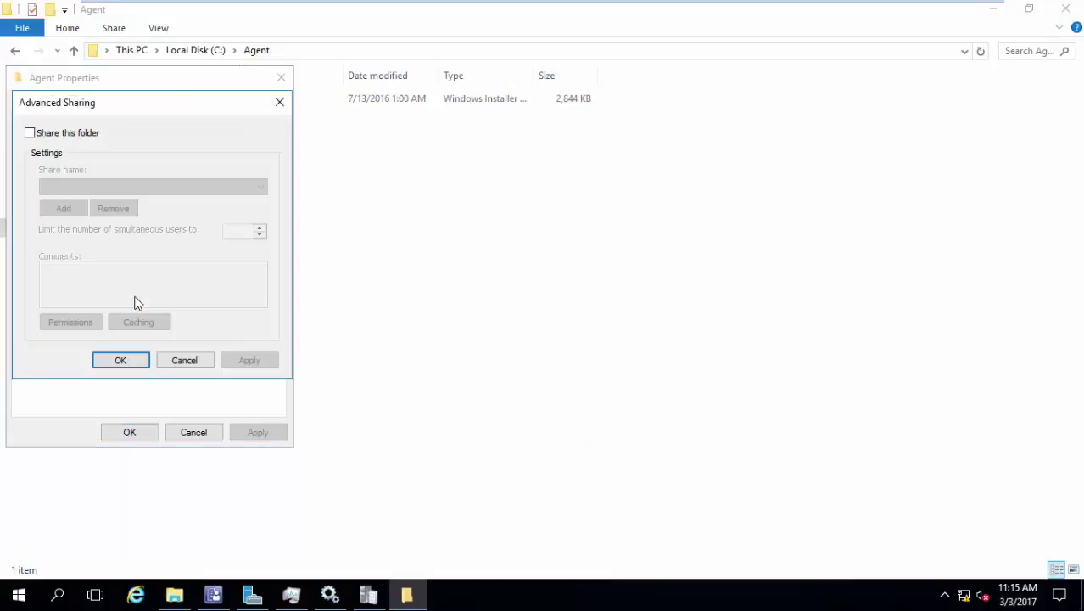
pyautogui.click(53, 136)
pyautogui.click(72, 321)
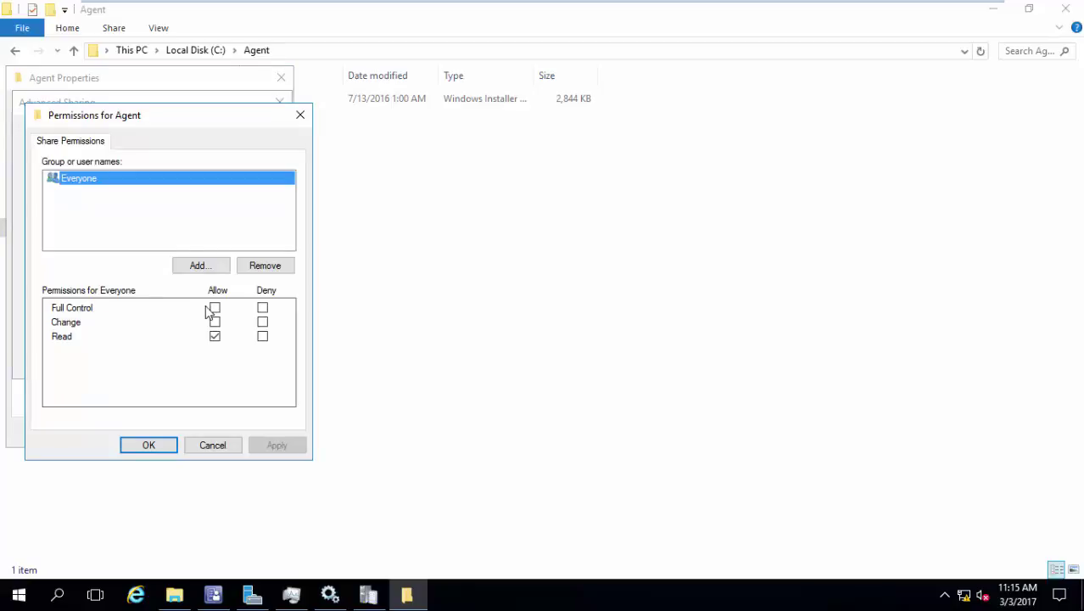
pyautogui.click(149, 443)
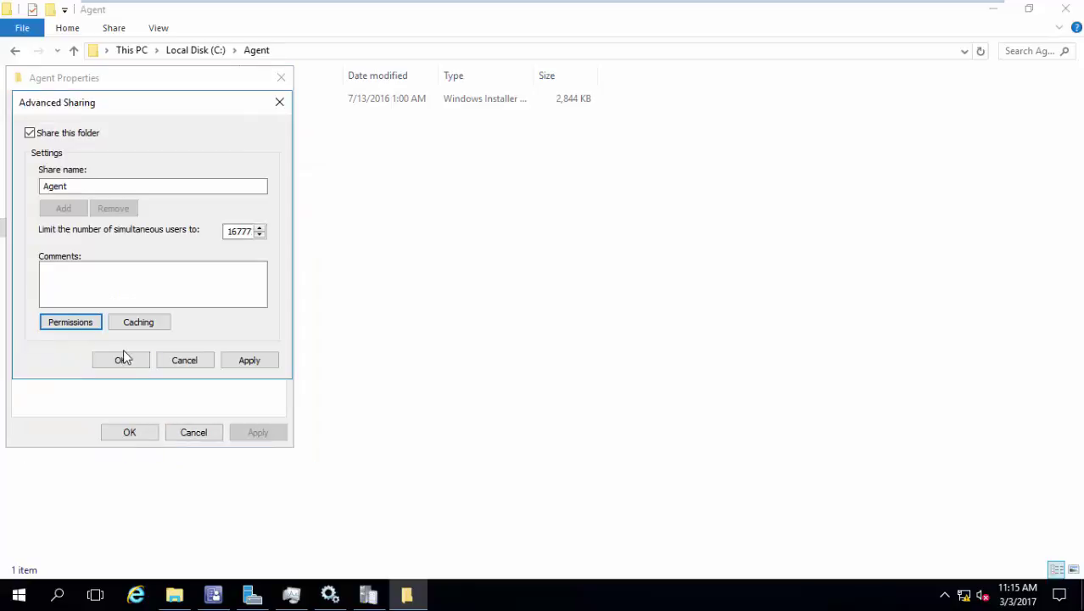
pyautogui.click(123, 359)
pyautogui.click(127, 431)
pyautogui.moveTo(527, 8)
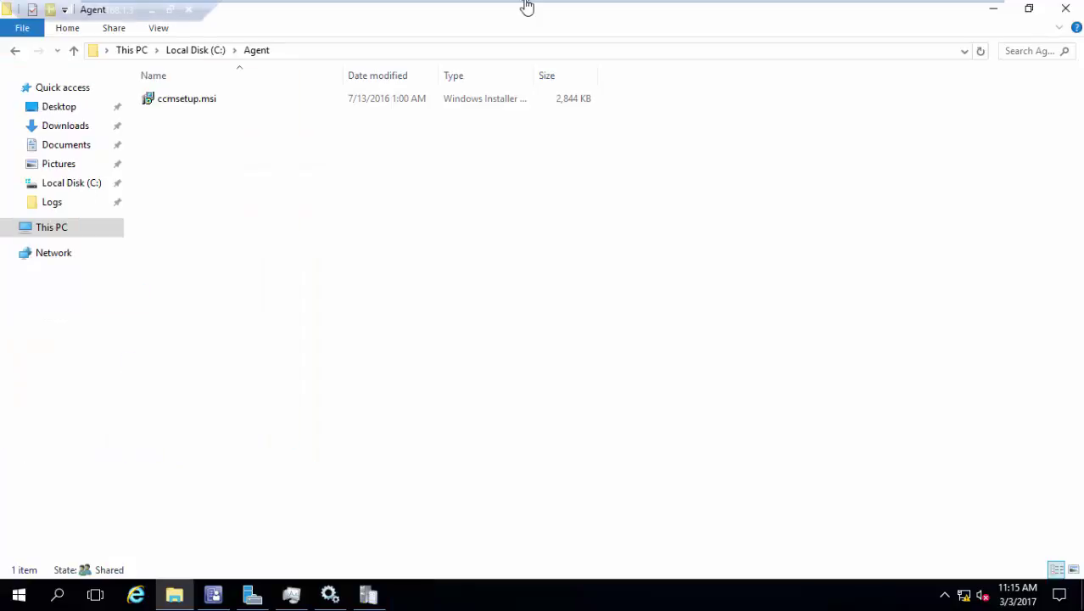
pyautogui.click(592, 10)
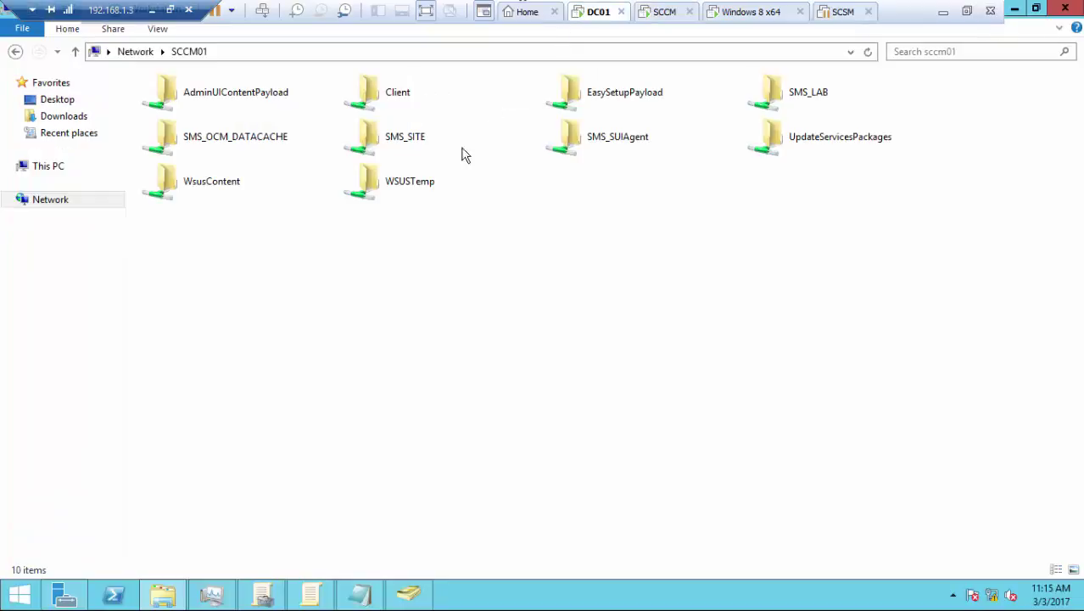
# - Add \\sccm01\Agent\ccmsetup.msi as a new Software installation package, deployed as Assigned
pyautogui.click(310, 592)
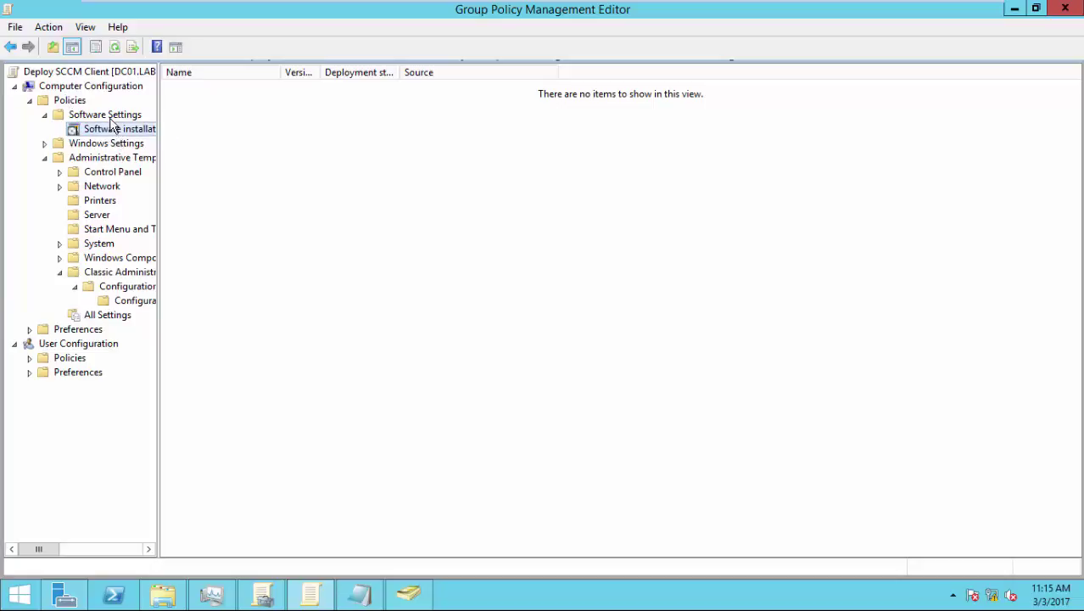
pyautogui.rightClick(110, 136)
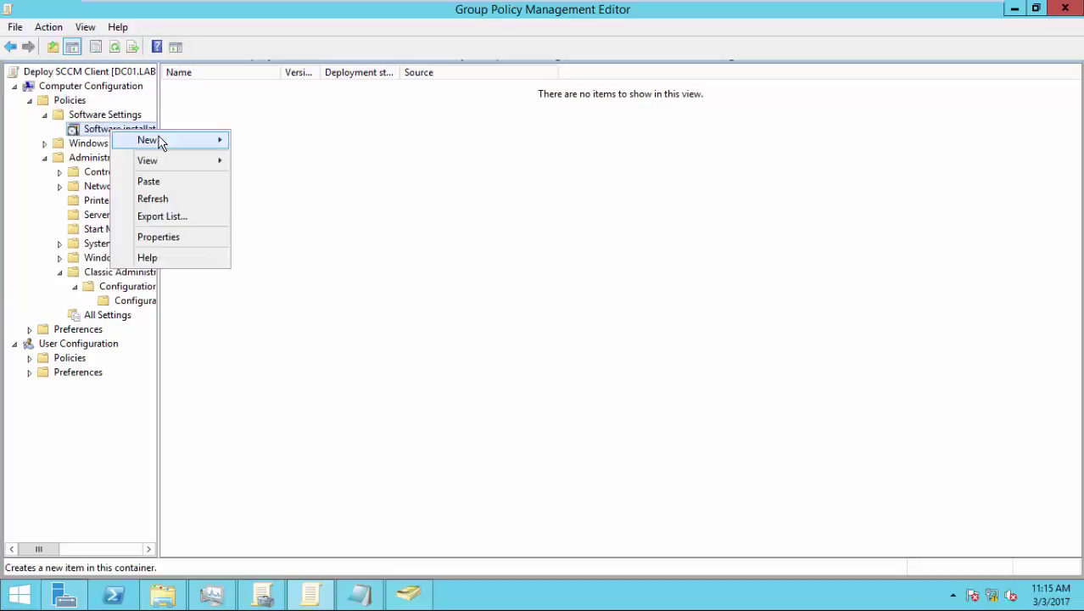
pyautogui.moveTo(160, 140)
pyautogui.click(261, 142)
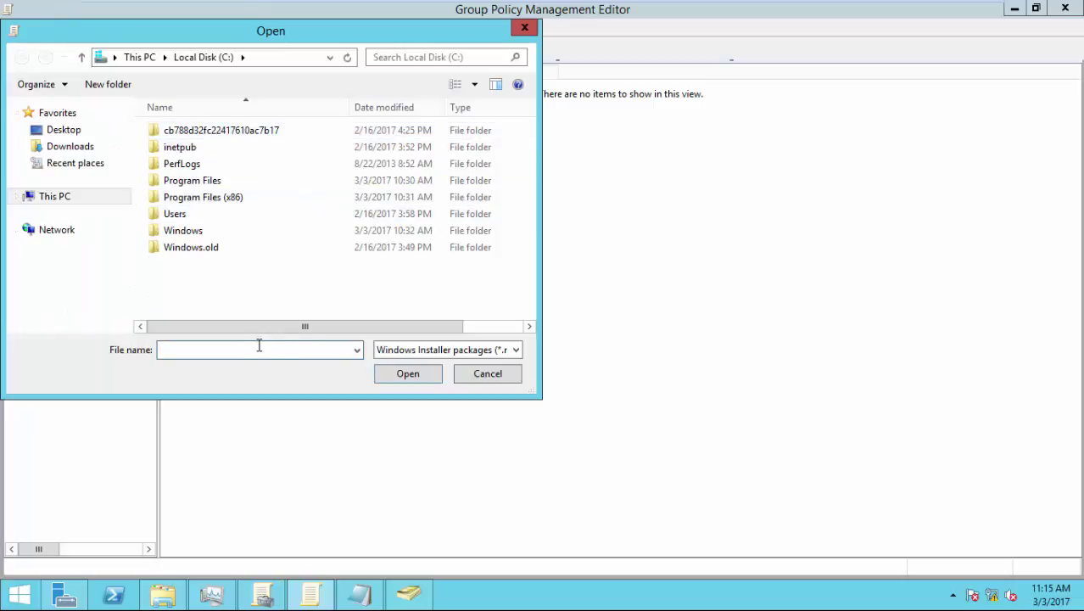
pyautogui.write('\\\\sccm01')
pyautogui.press('Return')
pyautogui.doubleClick(217, 176)
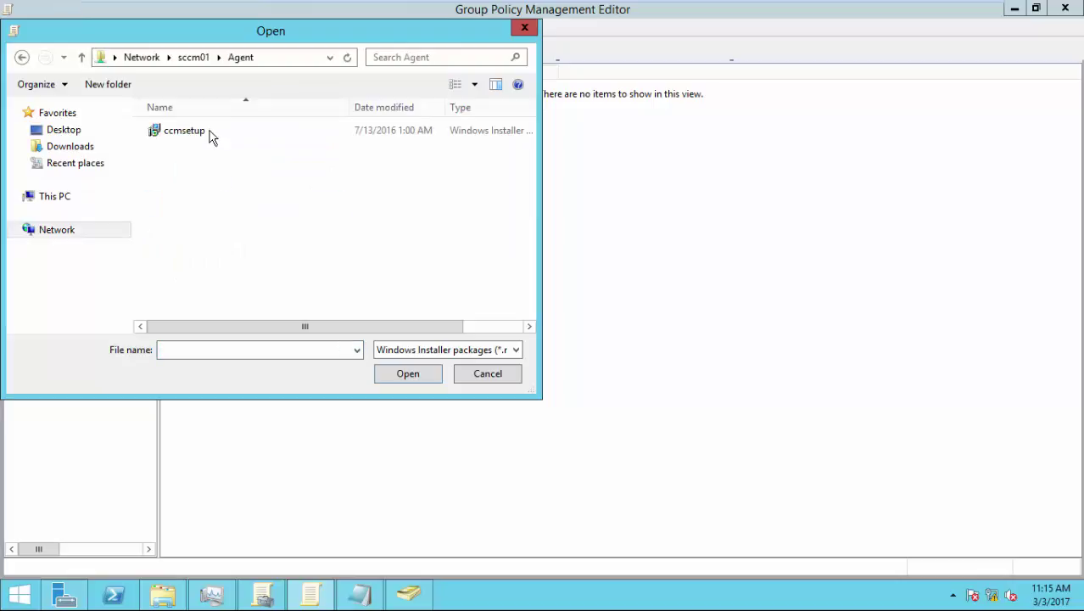
pyautogui.click(212, 138)
pyautogui.click(388, 373)
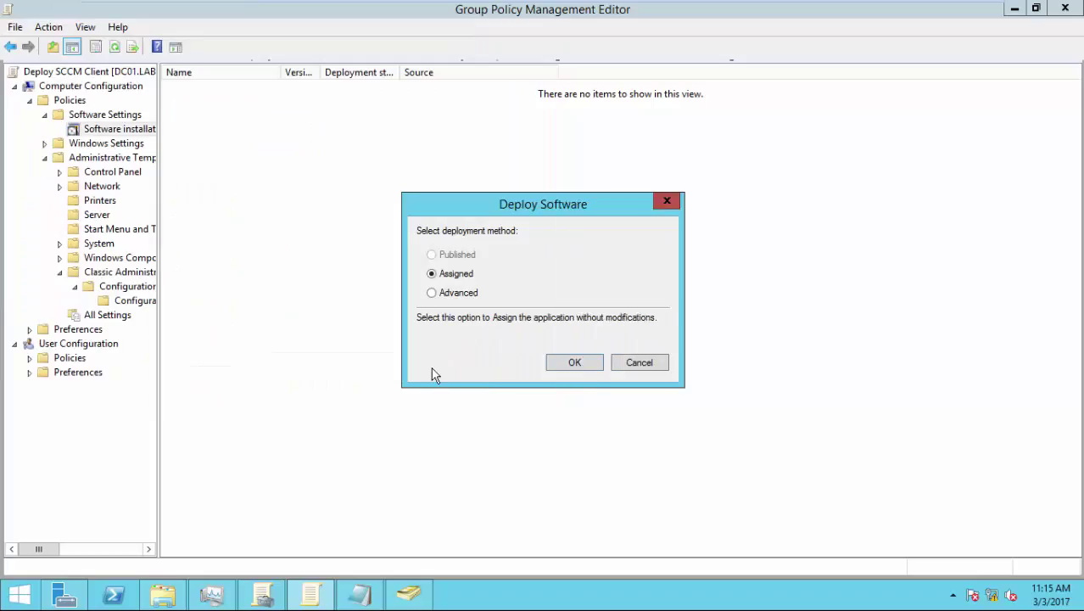
pyautogui.click(580, 371)
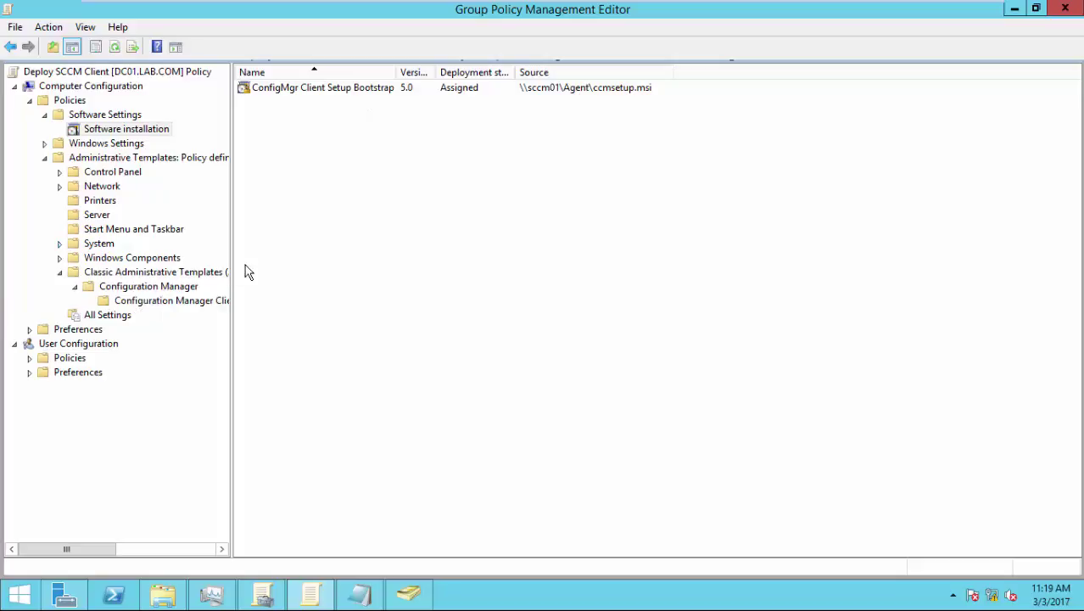
# - View the Configuration Manager Client policy settings
pyautogui.click(184, 300)
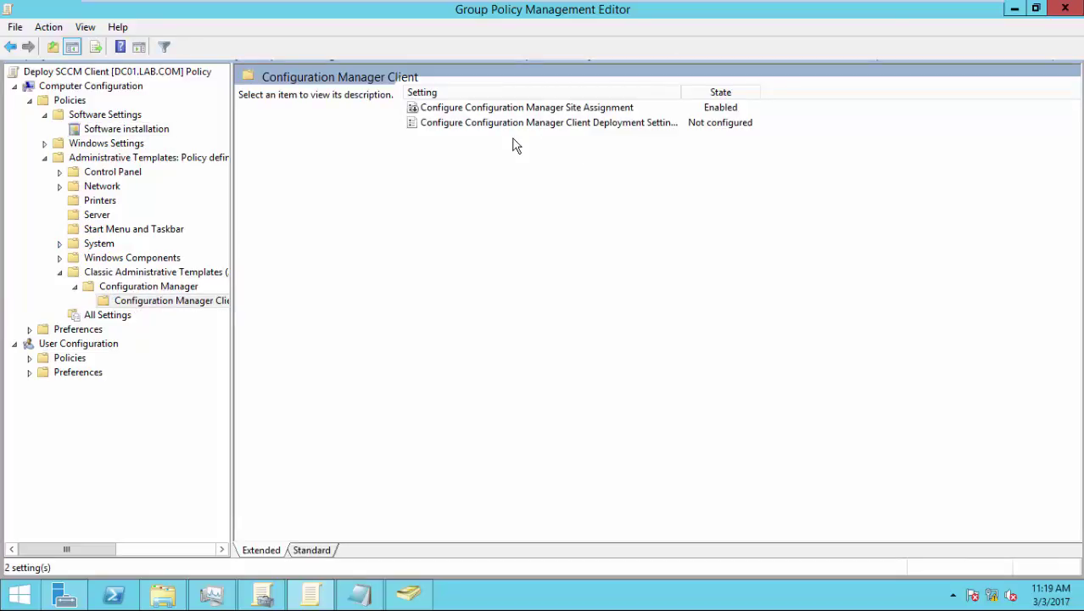
pyautogui.moveTo(658, 5)
pyautogui.click(666, 10)
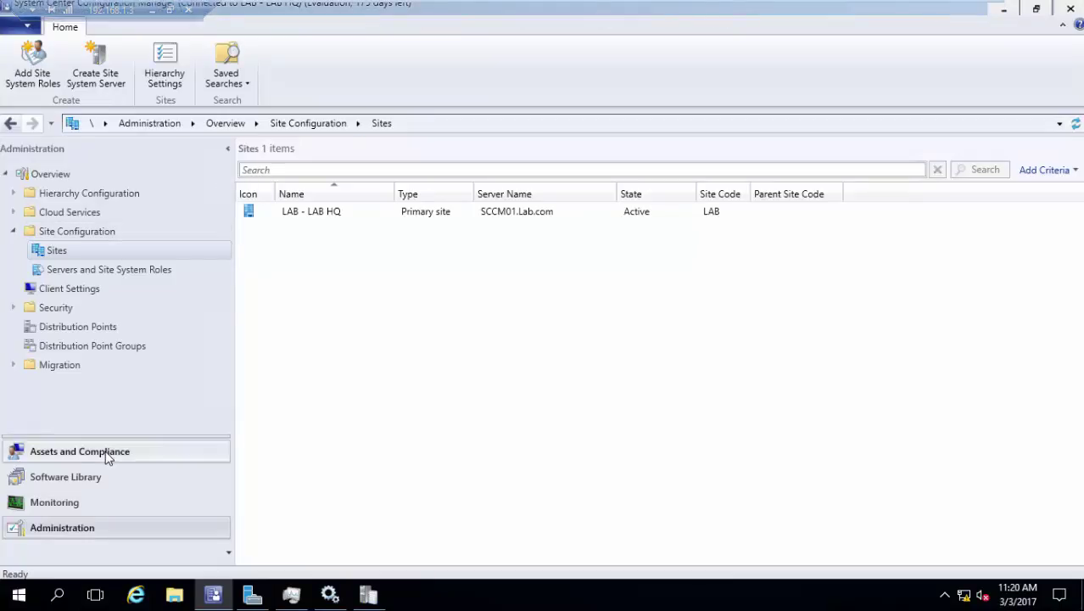
# - Show Assets and Compliance > Devices, listing 11 items including DC01 and LAB-PC
pyautogui.click(80, 452)
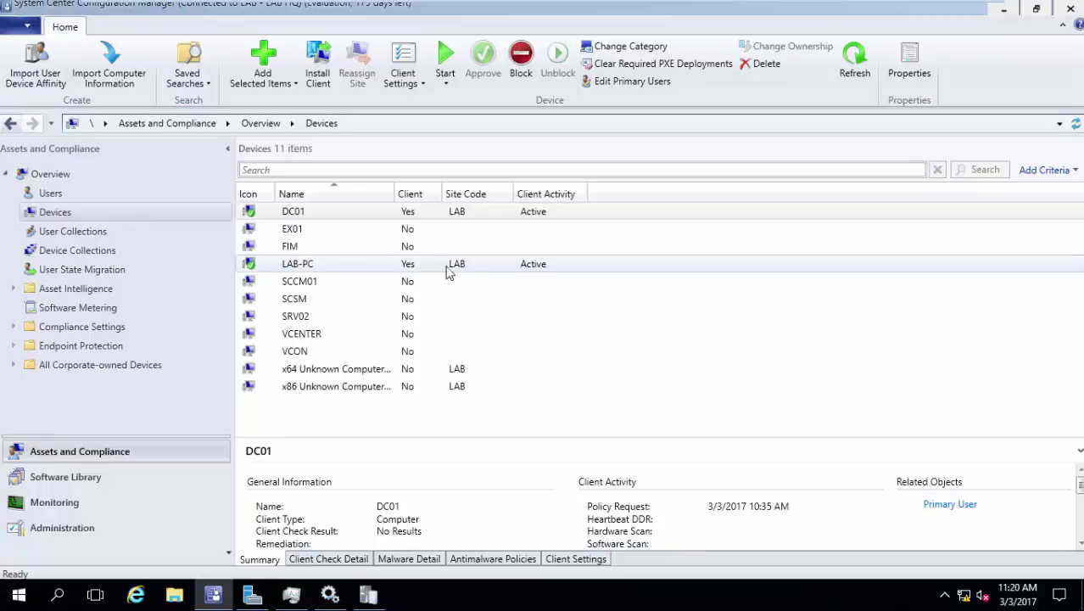
pyautogui.click(162, 252)
pyautogui.click(124, 214)
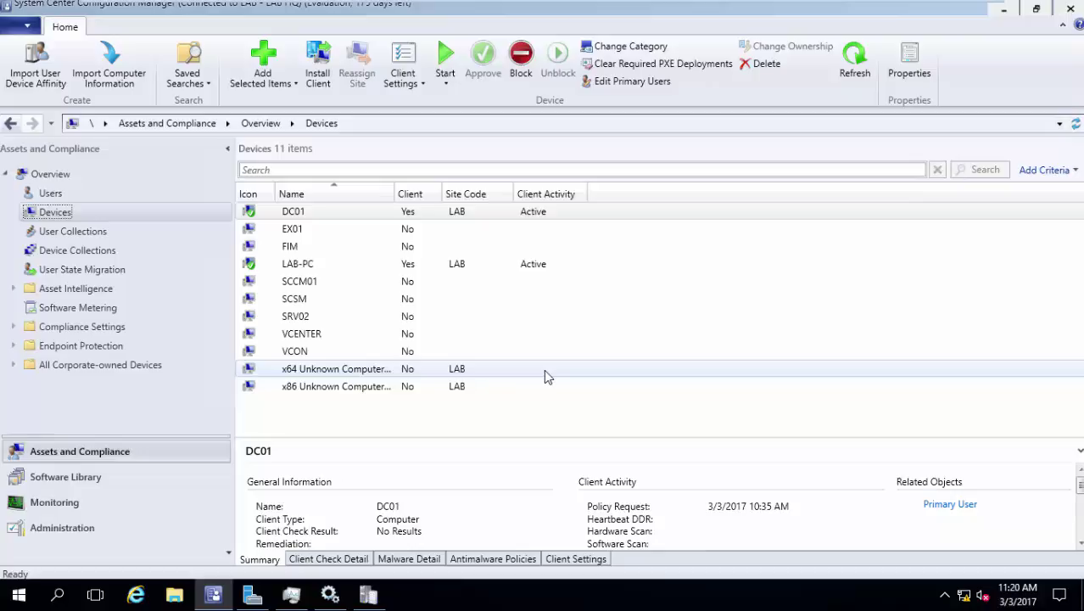
pyautogui.moveTo(148, 8)
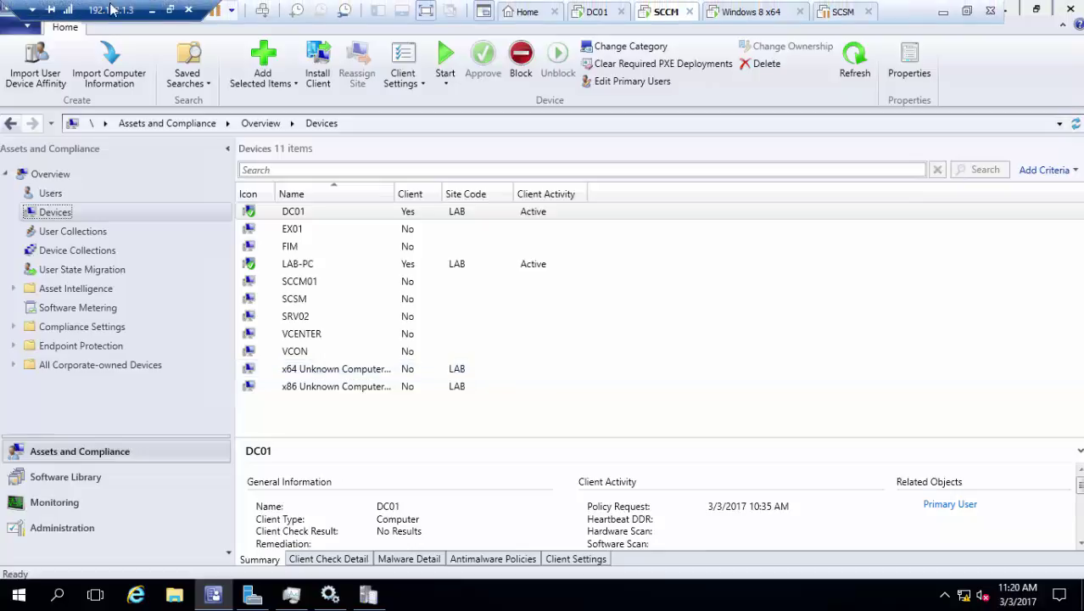